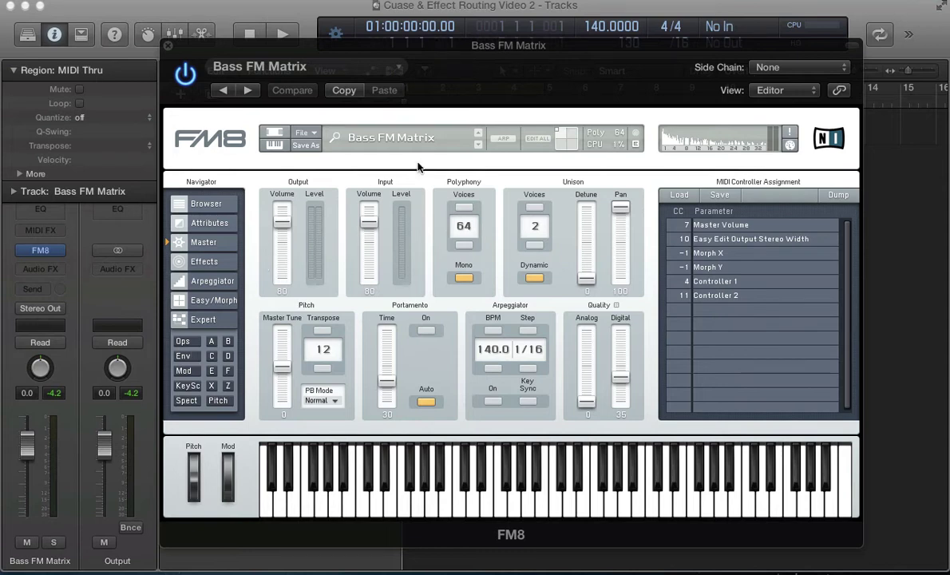
Show the Bass FM Matrix operator ratios, waveforms and FM Matrix routing on the Expert Ops page.
{"action": "left_click", "coordinate": [183, 342]}
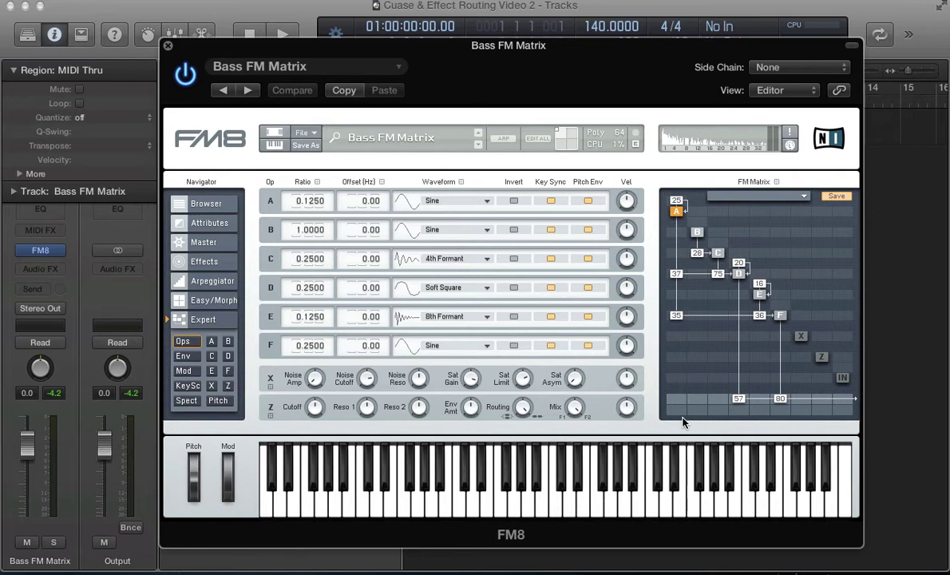
Audition the patch on C3, then switch to the Expert envelope page showing operator F's envelope.
{"action": "key", "text": "a"}
{"action": "left_click", "coordinate": [191, 358]}
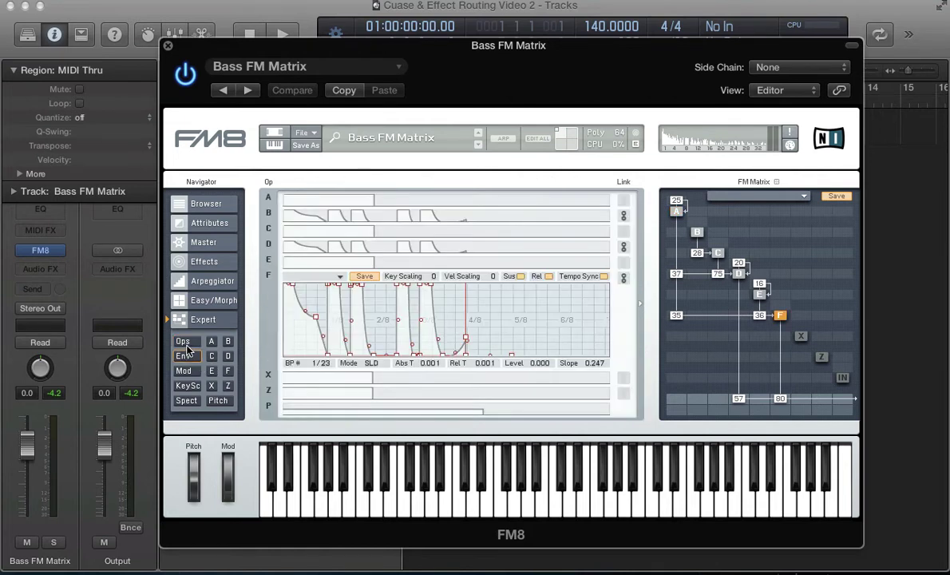
{"action": "left_click", "coordinate": [175, 321]}
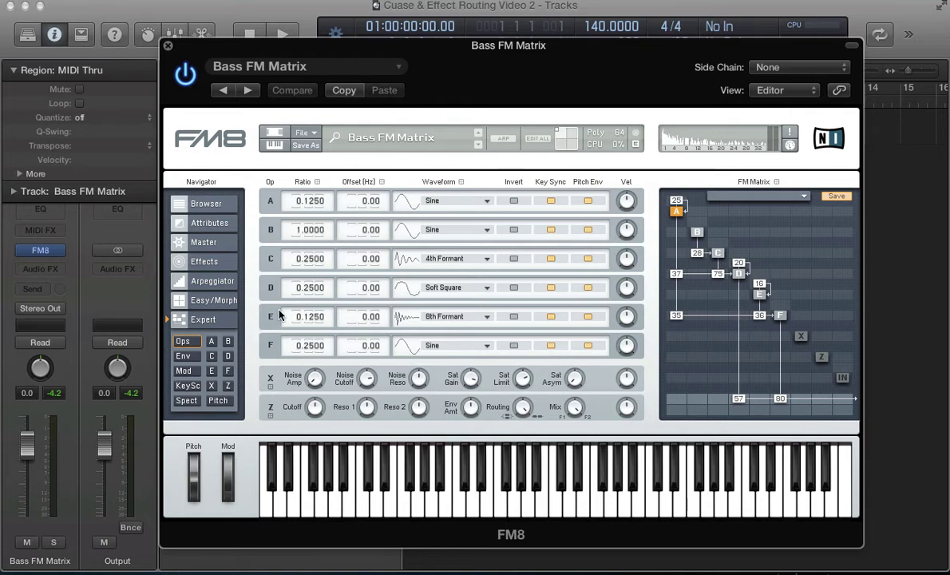
{"action": "left_click", "coordinate": [183, 357]}
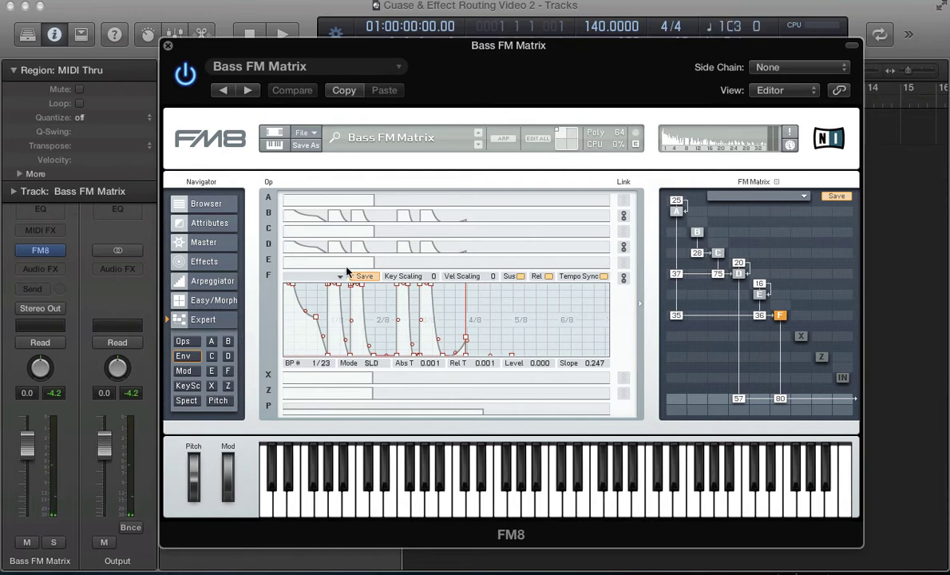
Show the Master page, with Transpose at 12 and 2 unison voices.
{"action": "left_click", "coordinate": [204, 244]}
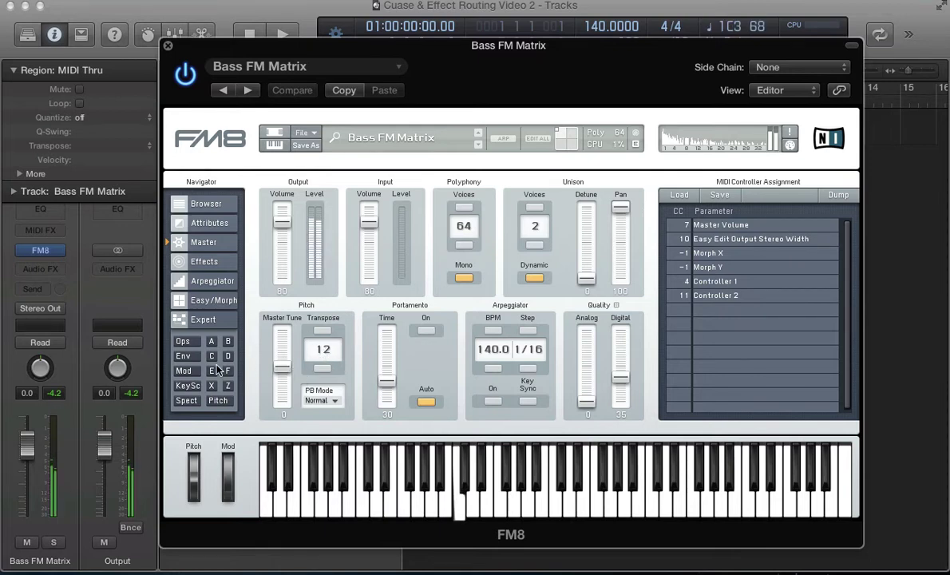
Look over the Mod matrix and the Effects chain, ending back on the Ops page with the FM Matrix.
{"action": "left_click", "coordinate": [183, 341]}
{"action": "left_click", "coordinate": [183, 371]}
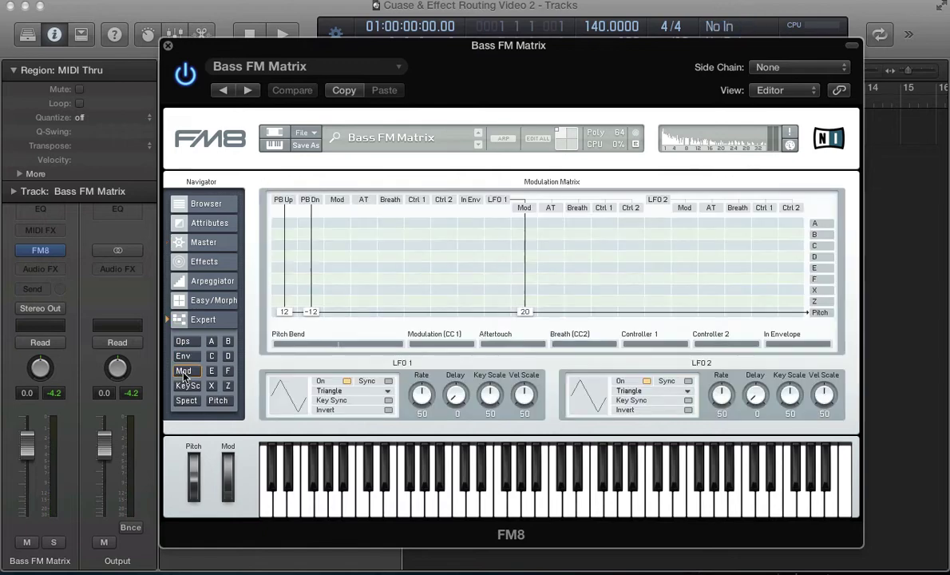
{"action": "left_click", "coordinate": [192, 261]}
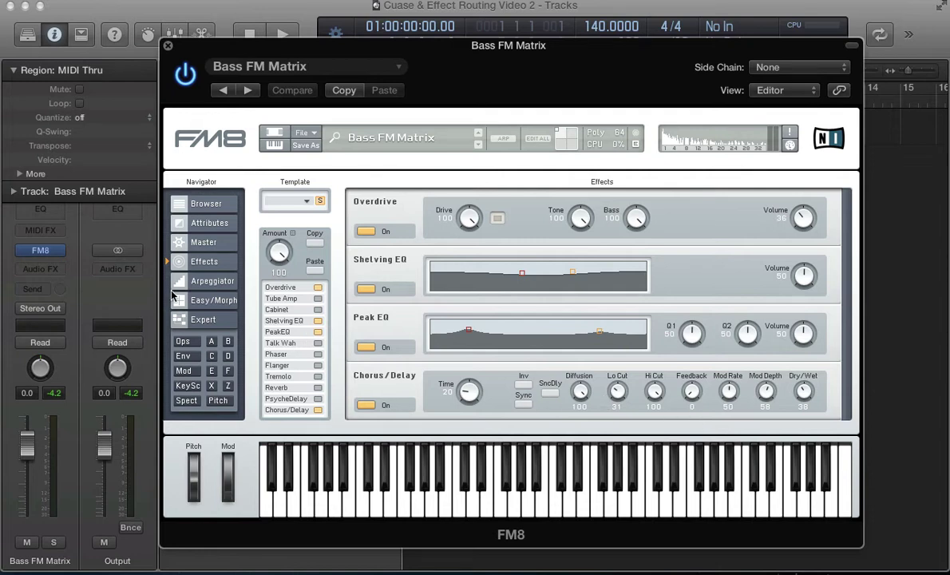
{"action": "left_click", "coordinate": [187, 344]}
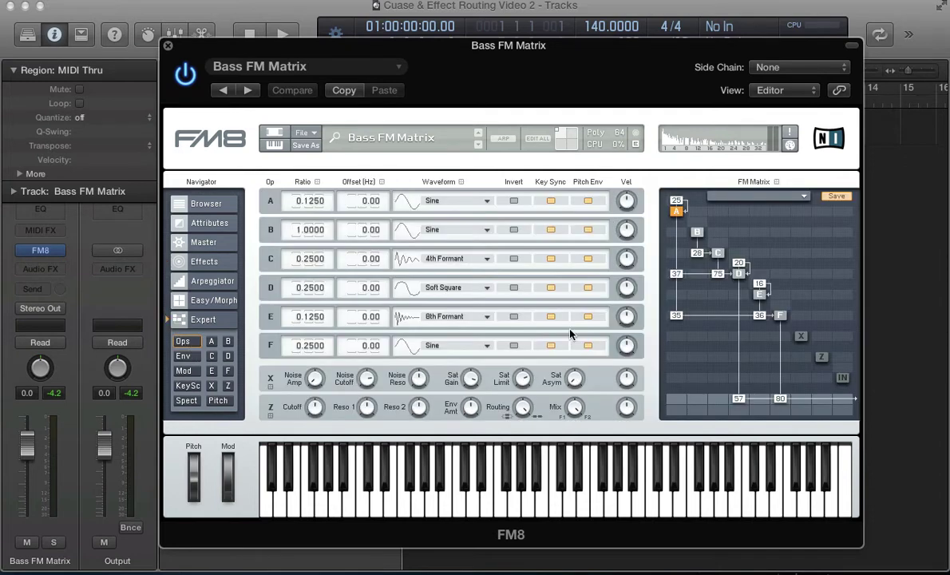
Create an empty two-bar MIDI region on the Bass FM Matrix track with a cycle from bar 1 to 3.
{"action": "key", "text": "super+w"}
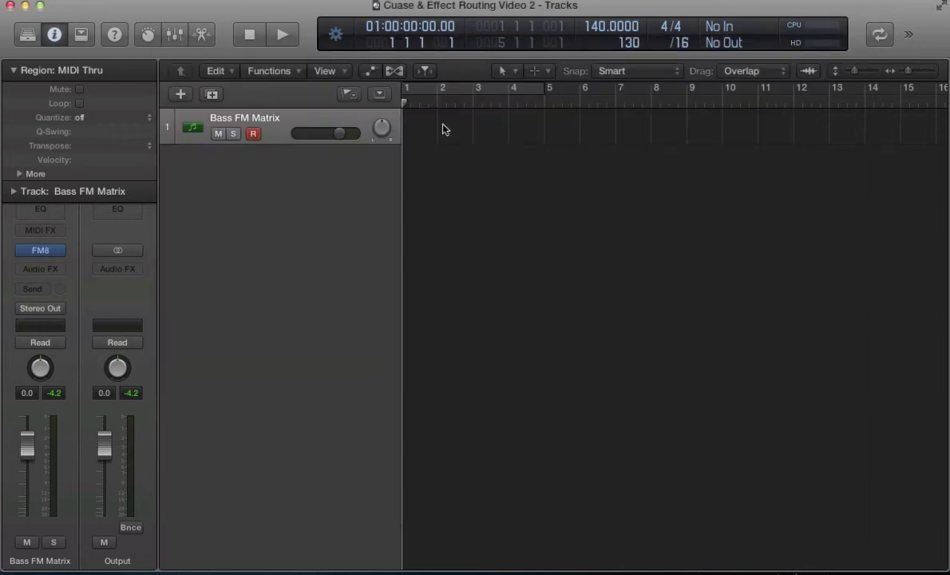
{"action": "right_click", "coordinate": [430, 130]}
{"action": "left_click", "coordinate": [438, 130]}
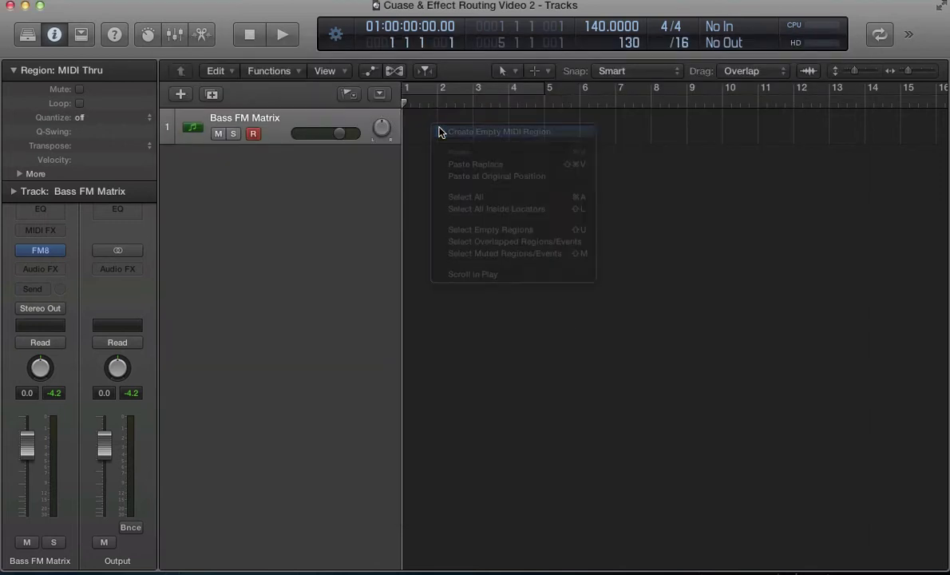
{"action": "left_click_drag", "start_coordinate": [434, 141], "coordinate": [472, 144]}
{"action": "left_click_drag", "start_coordinate": [406, 89], "coordinate": [469, 97]}
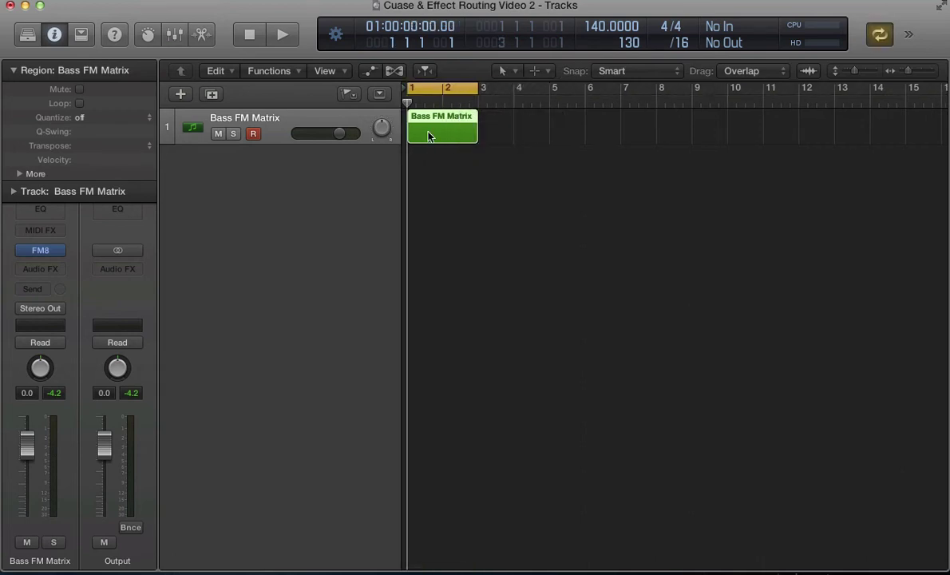
Draw one C3 note spanning both bars in the Piano Roll and bring FM8 back up.
{"action": "double_click", "coordinate": [429, 135]}
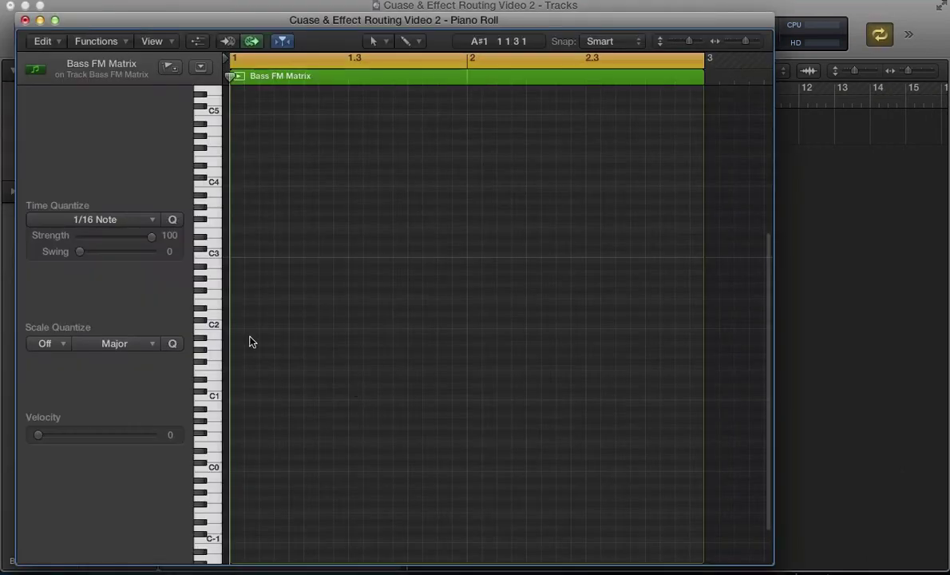
{"action": "left_click", "coordinate": [234, 258], "text": "super"}
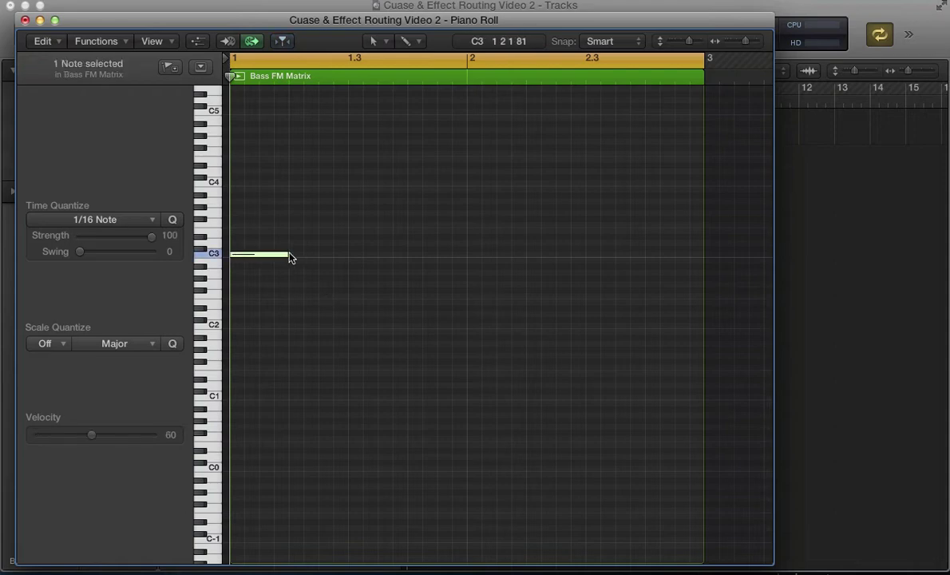
{"action": "left_click_drag", "start_coordinate": [287, 257], "coordinate": [702, 312]}
{"action": "key", "text": "super+w"}
{"action": "key", "text": "v"}
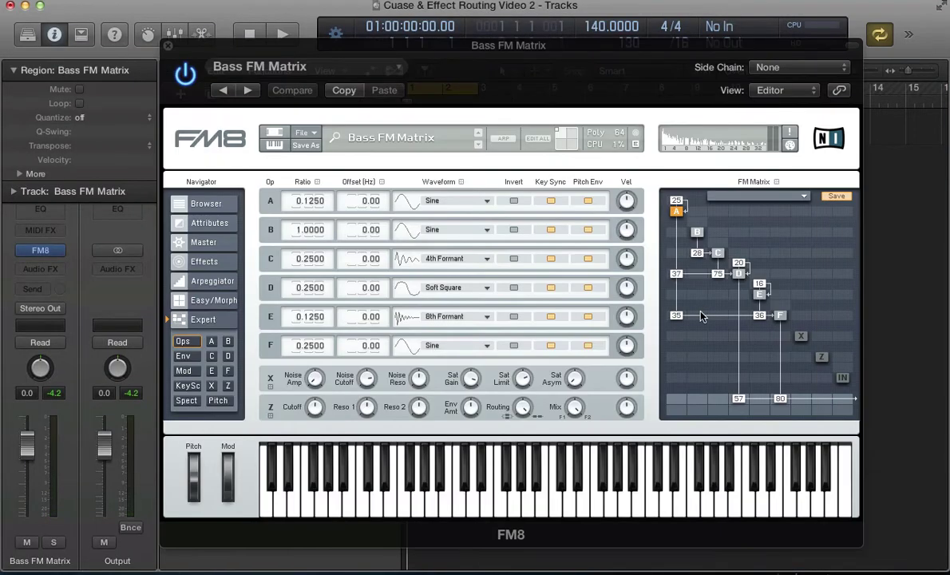
Push the Morph slider fully left and put the morph point in the pad's top-right corner.
{"action": "left_click", "coordinate": [210, 299]}
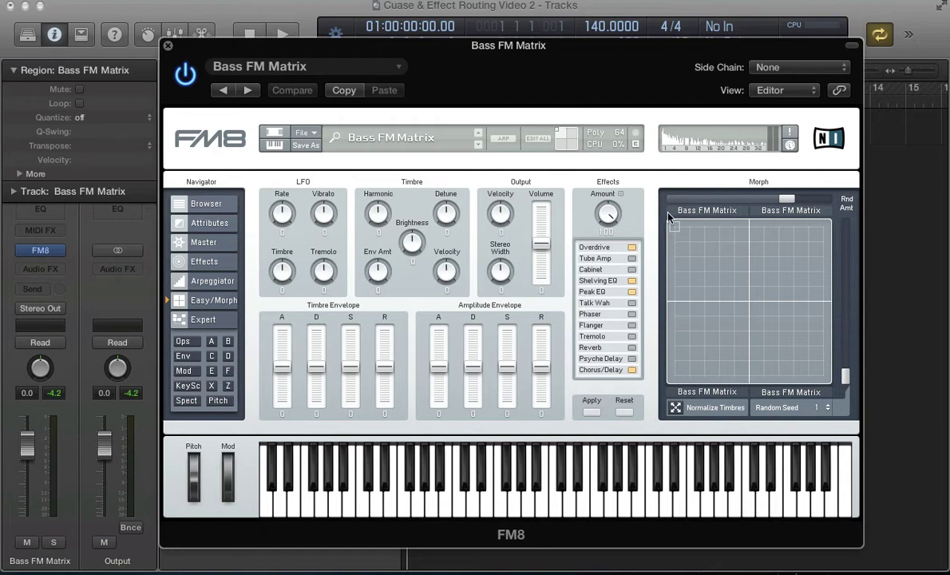
{"action": "left_click", "coordinate": [671, 232]}
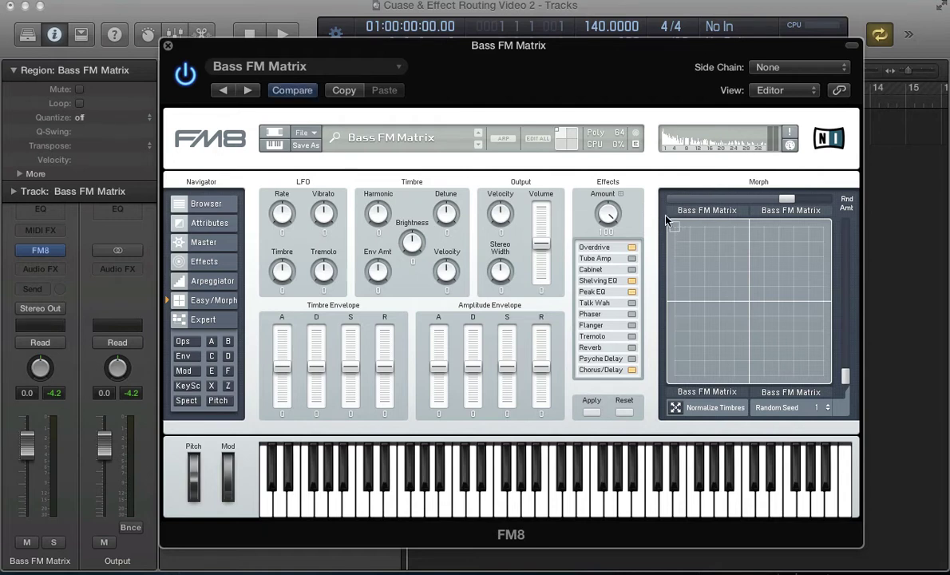
{"action": "left_click_drag", "start_coordinate": [787, 200], "coordinate": [643, 201]}
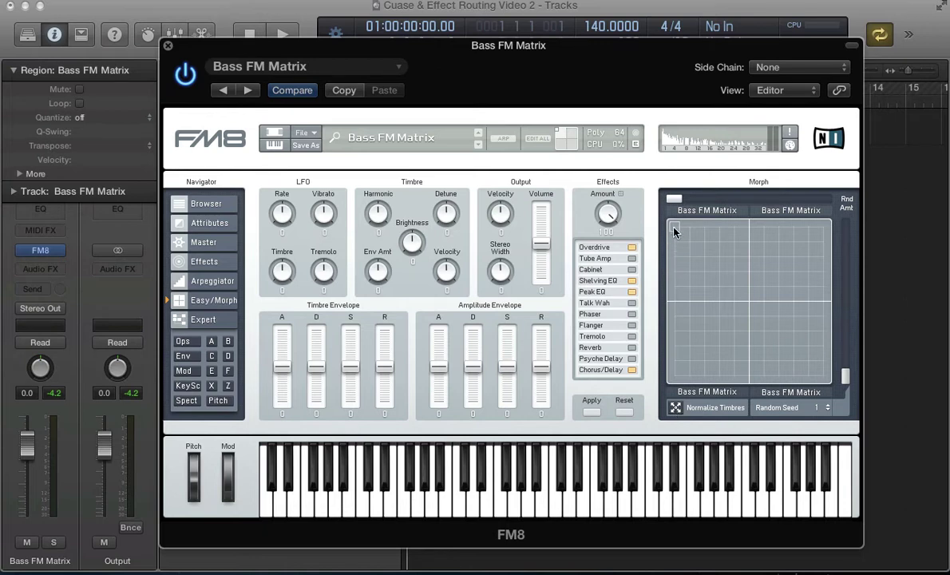
{"action": "mouse_move", "coordinate": [675, 231]}
{"action": "left_mouse_down"}
{"action": "mouse_move", "coordinate": [751, 179]}
{"action": "mouse_move", "coordinate": [867, 181]}
{"action": "left_mouse_up"}
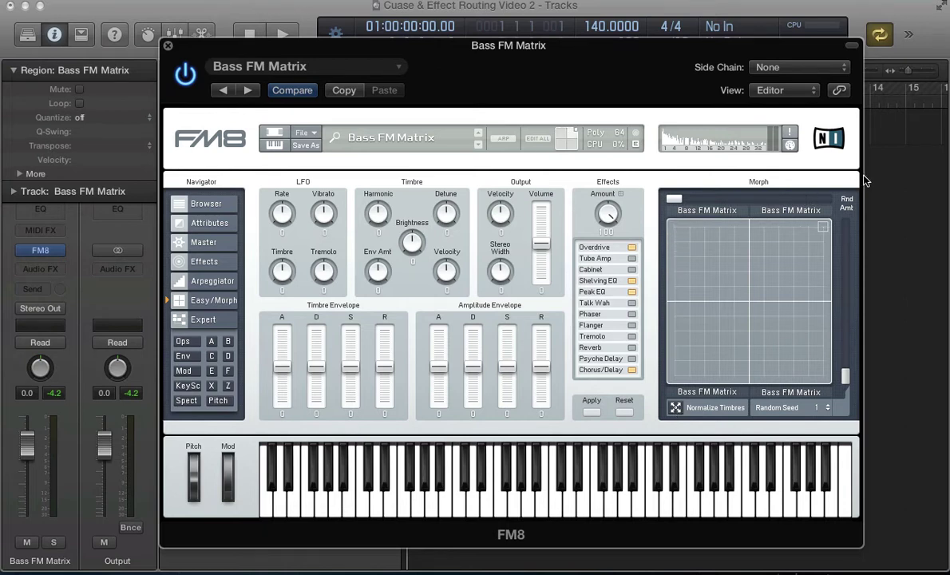
{"action": "left_click", "coordinate": [182, 341]}
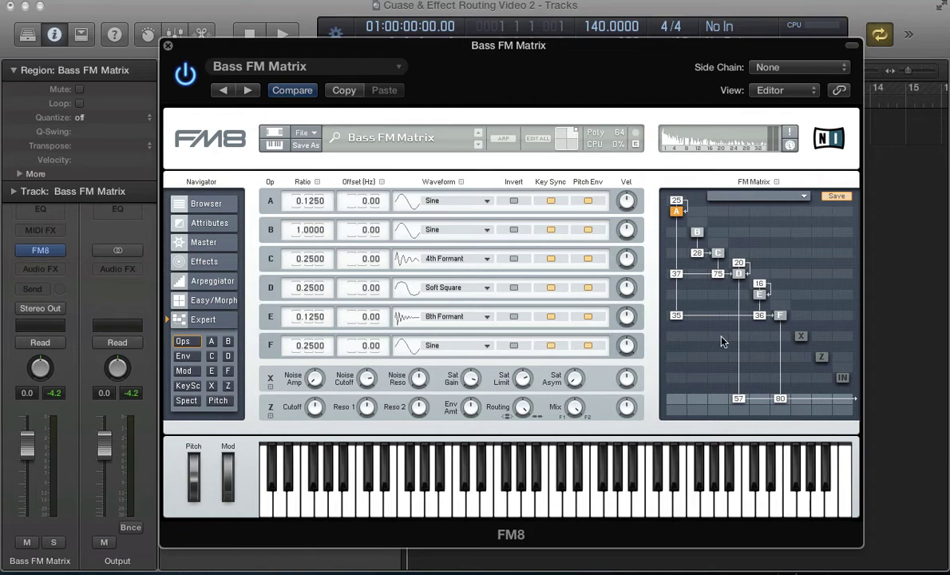
Zero the 35, 36, 37 and 75 FM Matrix amounts, auditioning the loop before and after.
{"action": "key", "text": "space"}
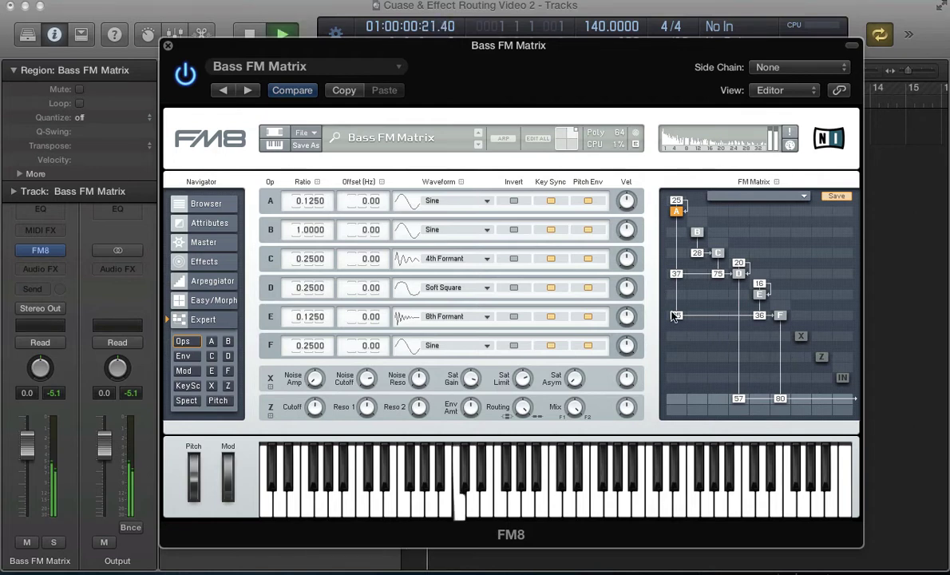
{"action": "left_click_drag", "start_coordinate": [677, 316], "coordinate": [673, 360]}
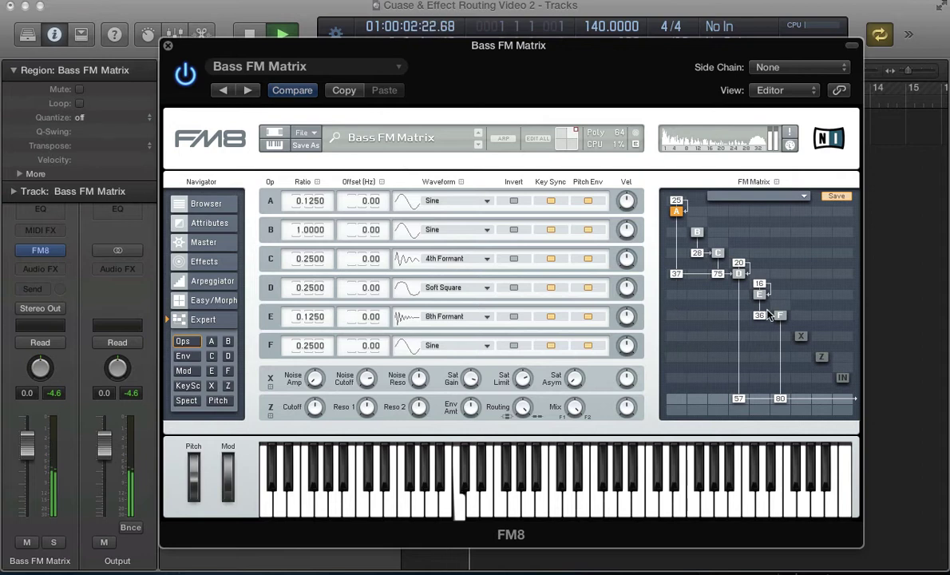
{"action": "left_click_drag", "start_coordinate": [764, 318], "coordinate": [740, 339]}
{"action": "left_click_drag", "start_coordinate": [676, 273], "coordinate": [676, 309]}
{"action": "left_click_drag", "start_coordinate": [718, 273], "coordinate": [717, 337]}
{"action": "key", "text": "space"}
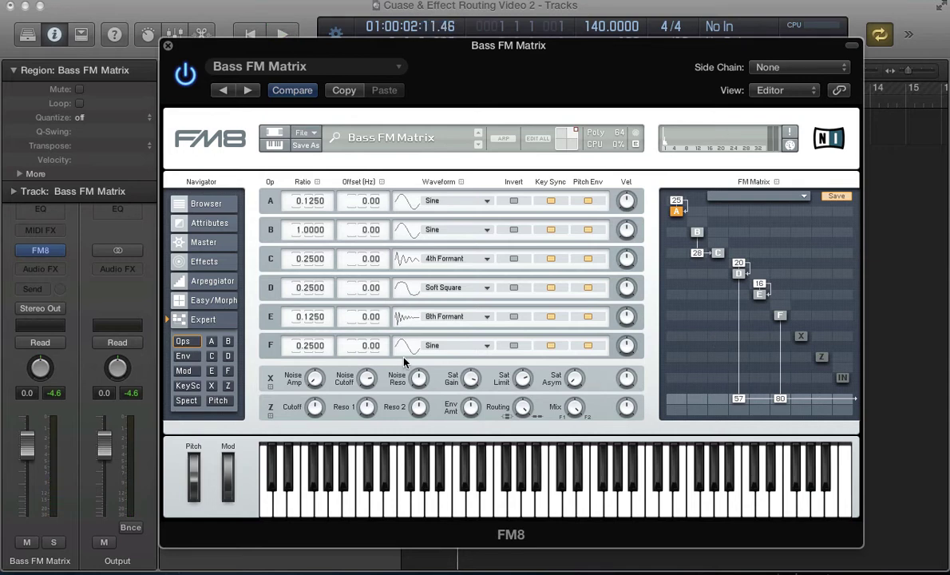
{"action": "key", "text": "space"}
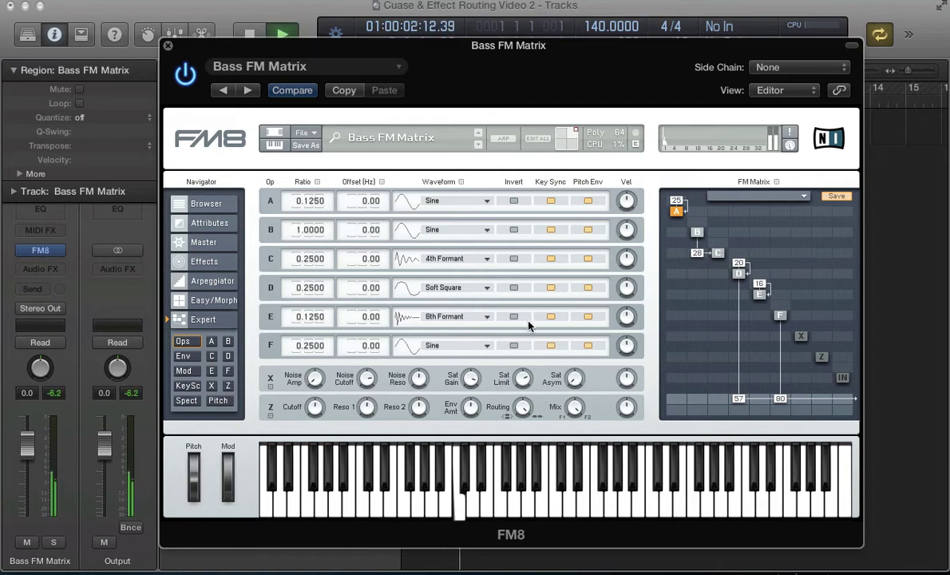
{"action": "key", "text": "space"}
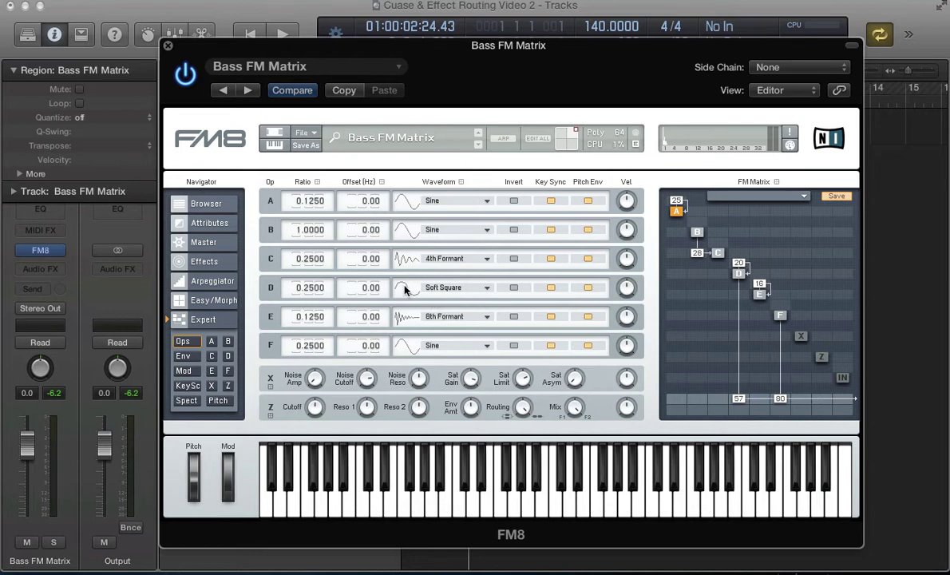
{"action": "key", "text": "space"}
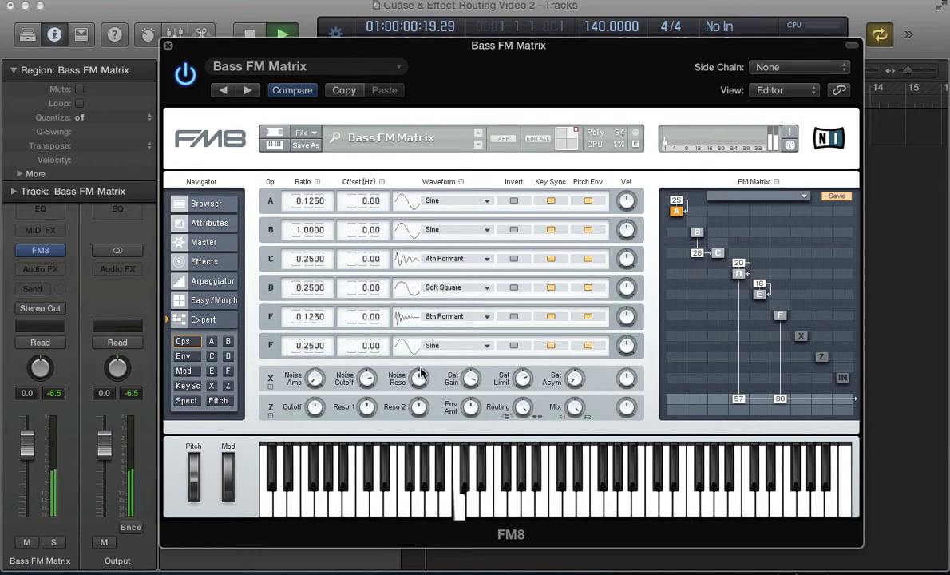
{"action": "key", "text": "space"}
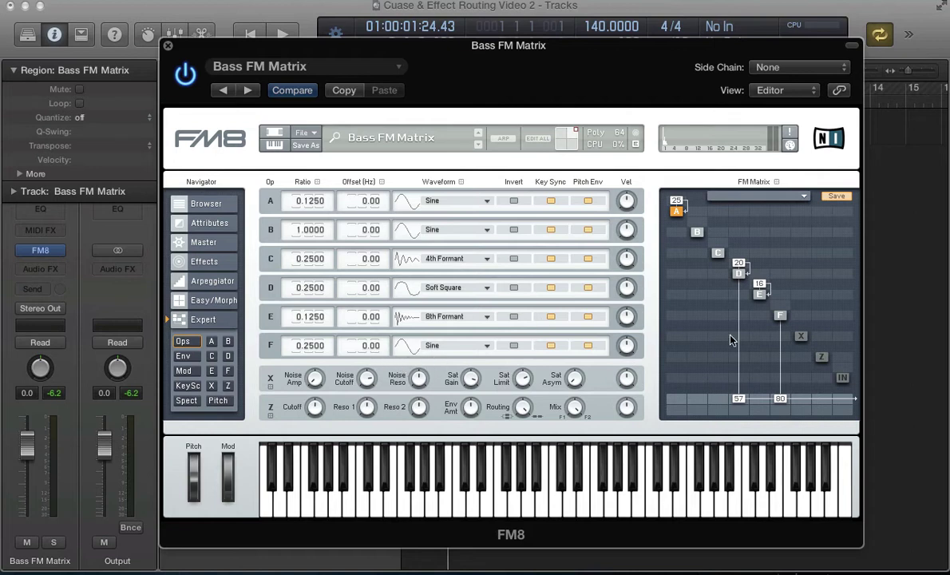
Dial in an E→F modulation of about 29 and adjust D→E, auditioning the loop between changes.
{"action": "key", "text": "space"}
{"action": "mouse_move", "coordinate": [760, 318]}
{"action": "left_mouse_down"}
{"action": "mouse_move", "coordinate": [757, 297]}
{"action": "mouse_move", "coordinate": [764, 317]}
{"action": "left_mouse_up"}
{"action": "key", "text": "space"}
{"action": "key", "text": "space"}
{"action": "left_click_drag", "start_coordinate": [753, 324], "coordinate": [768, 303]}
{"action": "key", "text": "space"}
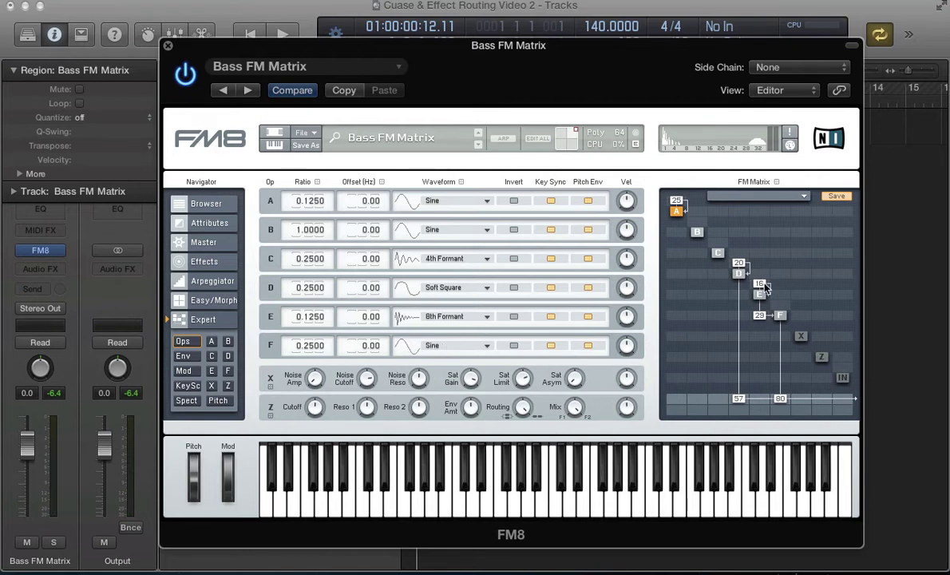
{"action": "key", "text": "space"}
{"action": "left_click_drag", "start_coordinate": [762, 287], "coordinate": [764, 288]}
{"action": "key", "text": "space"}
{"action": "key", "text": "space"}
{"action": "key", "text": "space"}
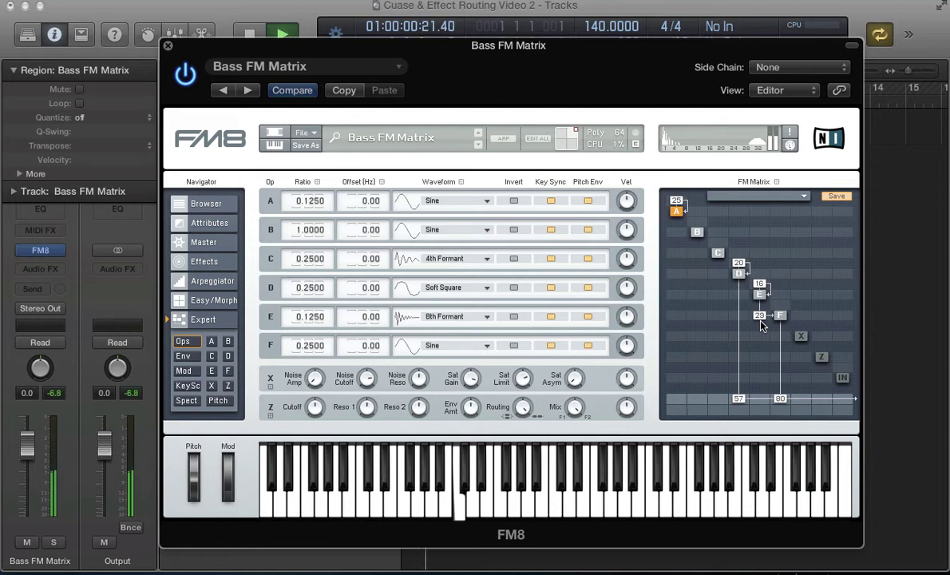
{"action": "key", "text": "space"}
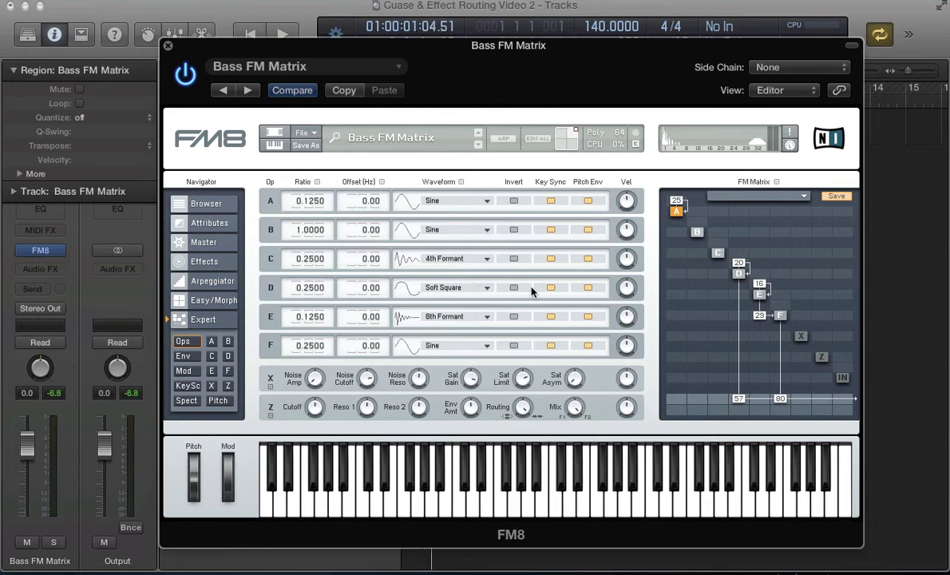
Add a C→D modulation route of 53 in the FM Matrix while the loop plays.
{"action": "key", "text": "space"}
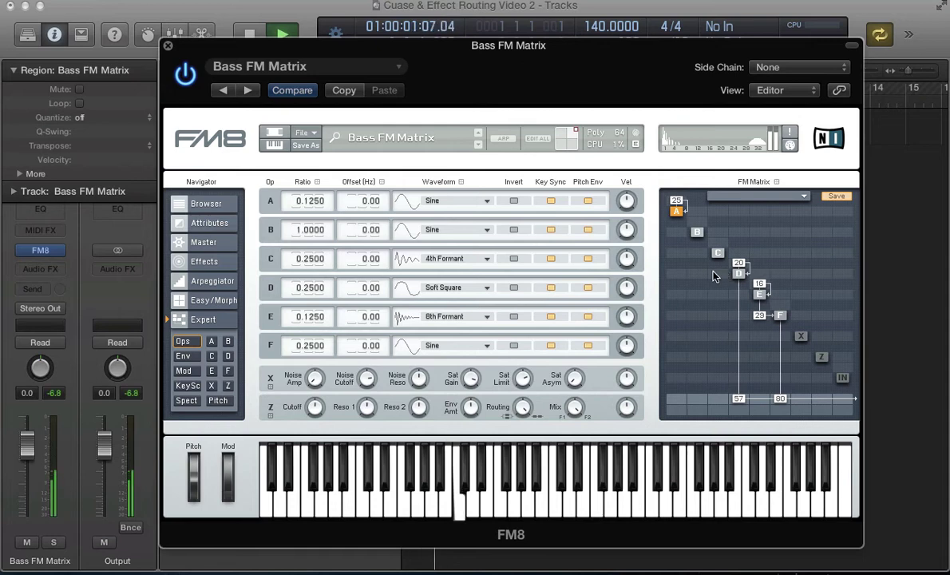
{"action": "key", "text": "space"}
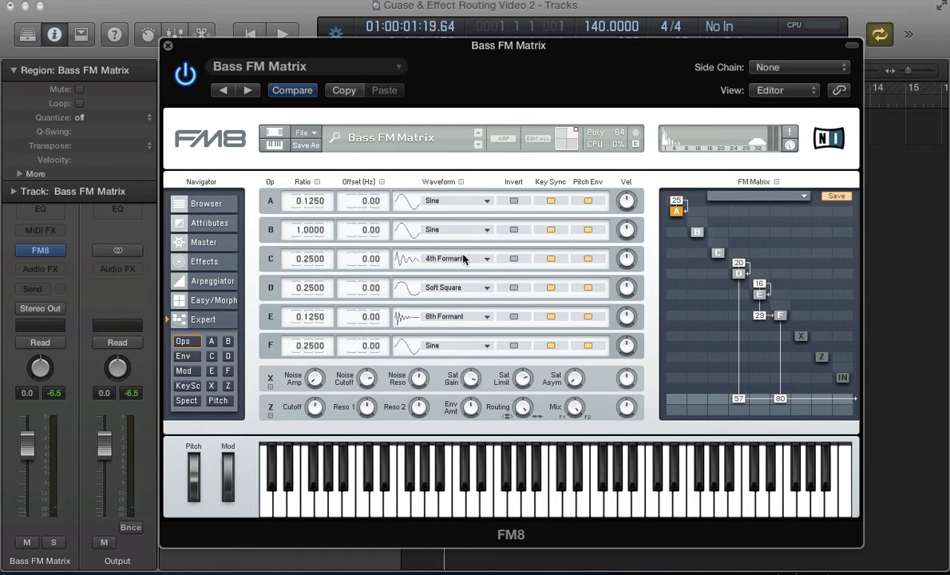
{"action": "key", "text": "space"}
{"action": "left_click_drag", "start_coordinate": [718, 274], "coordinate": [730, 248]}
{"action": "key", "text": "space"}
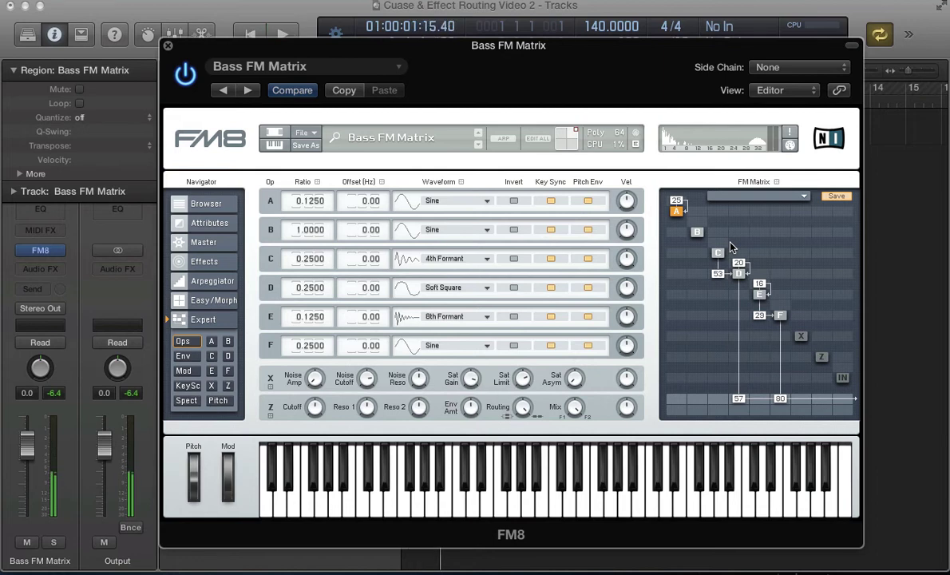
Give operator C the 10th Formant waveform and audition it.
{"action": "left_click", "coordinate": [423, 262]}
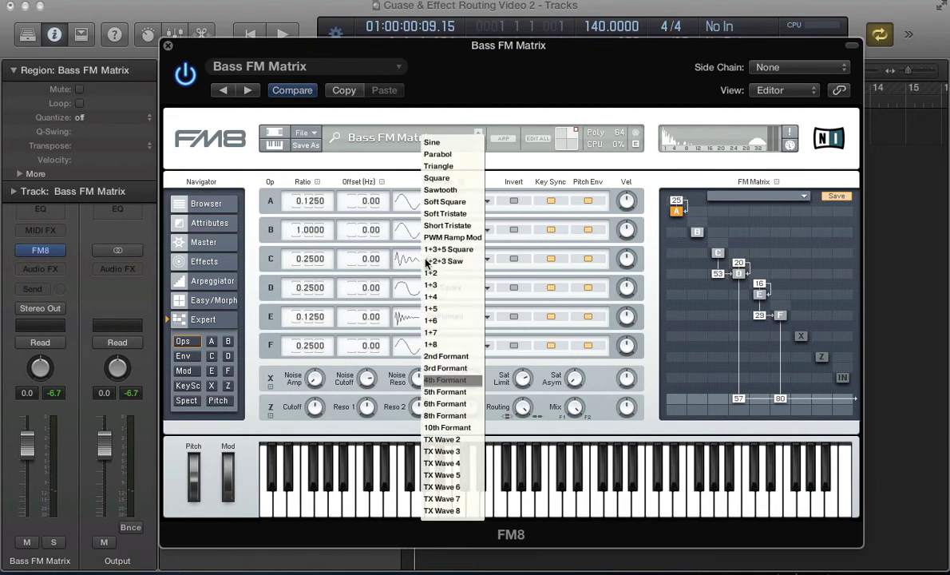
{"action": "left_click", "coordinate": [434, 430]}
{"action": "key", "text": "space"}
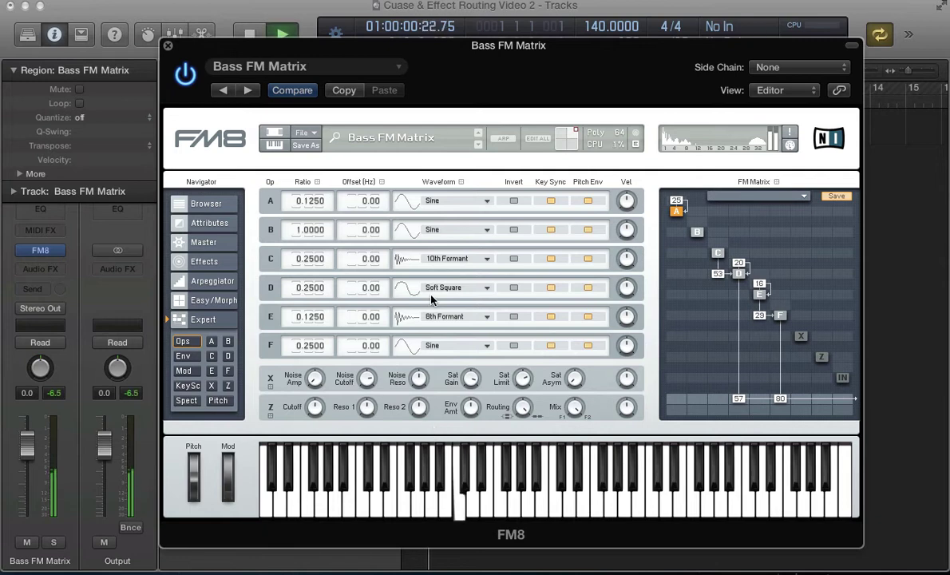
{"action": "key", "text": "space"}
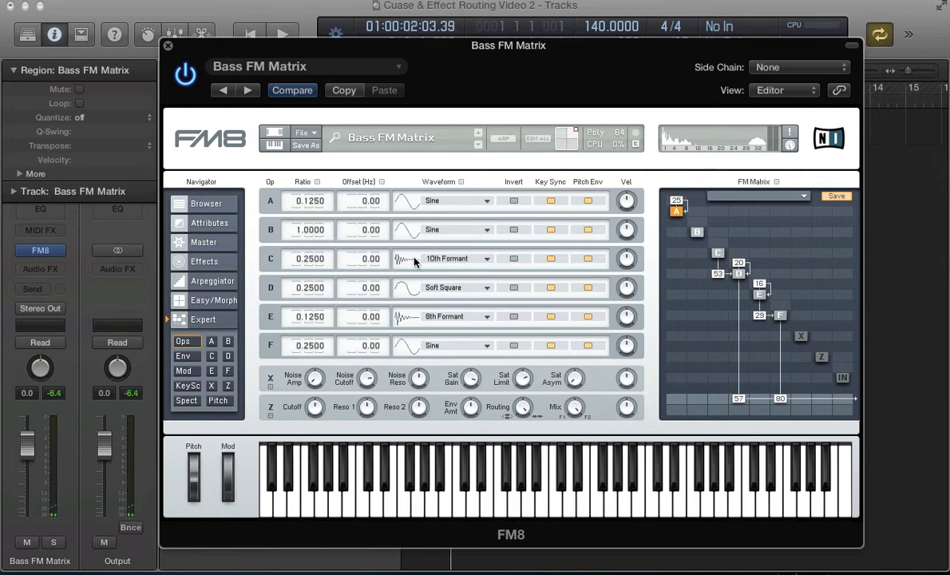
{"action": "left_click", "coordinate": [427, 264]}
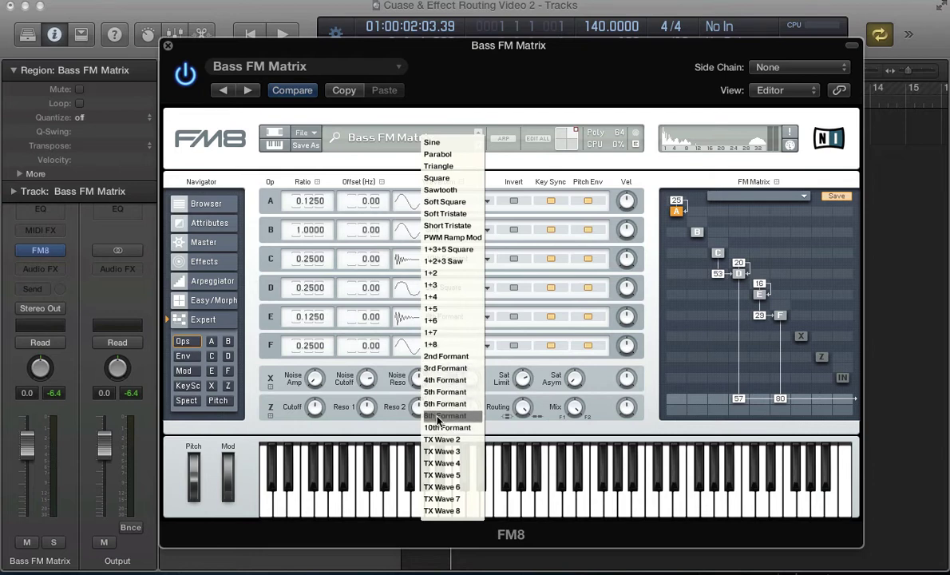
{"action": "left_click", "coordinate": [587, 413]}
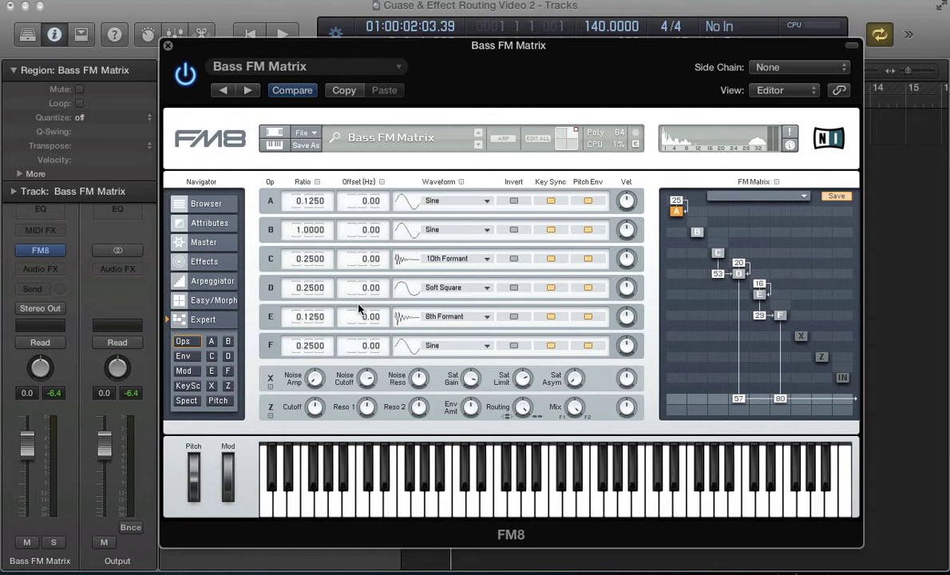
{"action": "key", "text": "space"}
Try 2nd Formant on operator C, return to 10th Formant, and lower C→D to 43.
{"action": "left_click", "coordinate": [432, 263]}
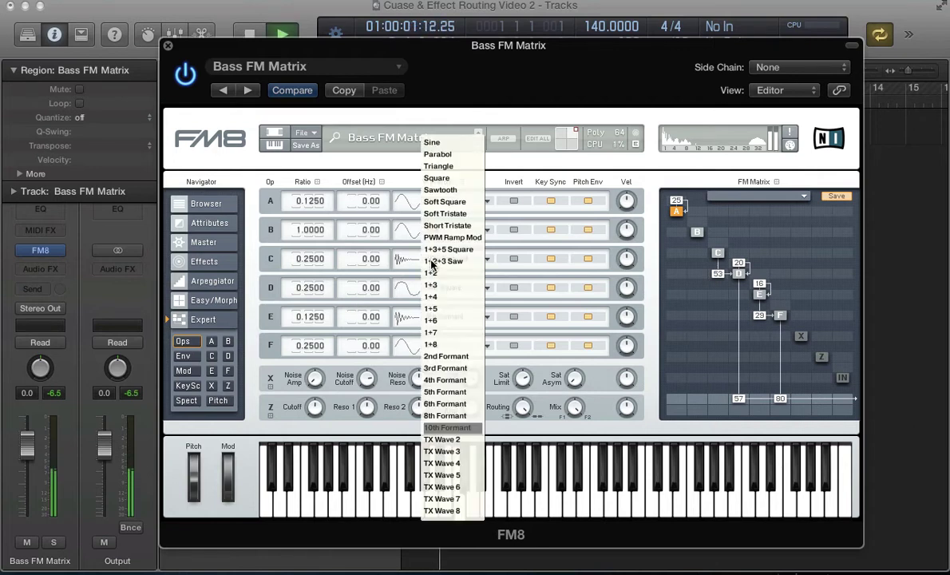
{"action": "left_click", "coordinate": [435, 356]}
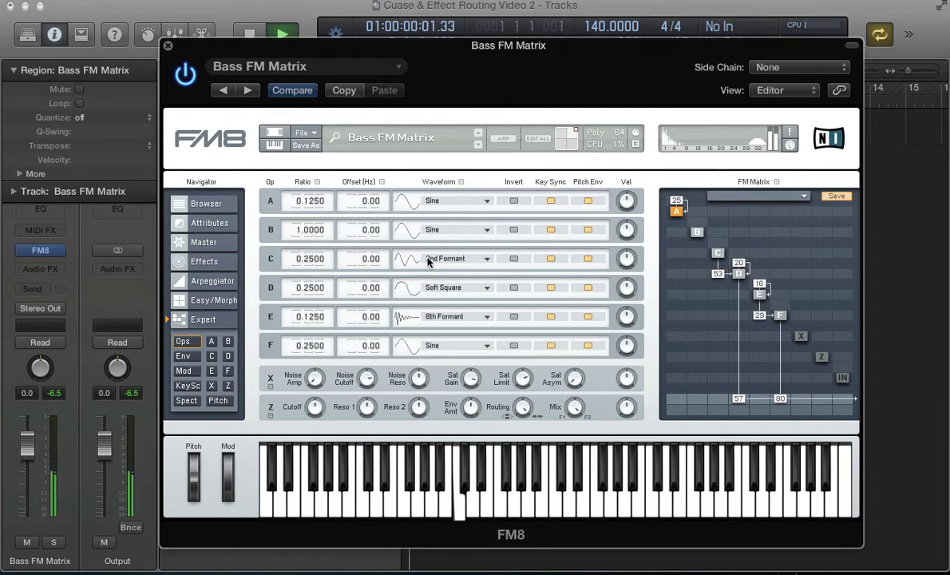
{"action": "left_click", "coordinate": [429, 262]}
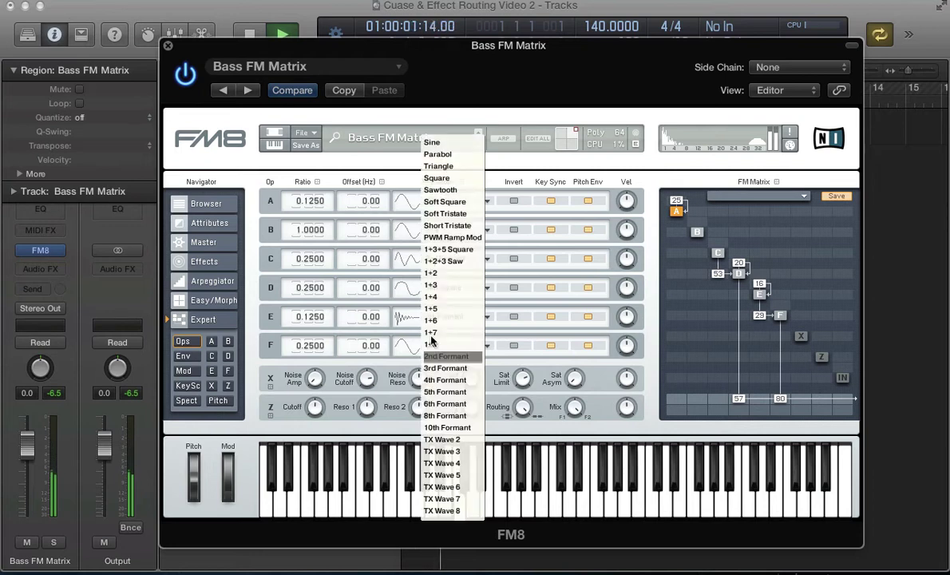
{"action": "left_click", "coordinate": [436, 429]}
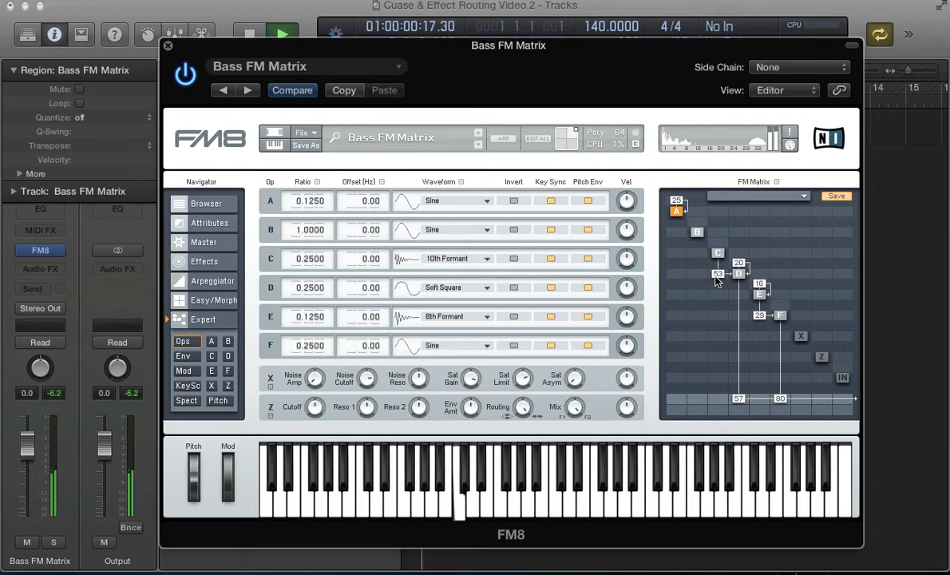
{"action": "mouse_move", "coordinate": [715, 291]}
{"action": "left_mouse_down"}
{"action": "mouse_move", "coordinate": [719, 323]}
{"action": "mouse_move", "coordinate": [719, 288]}
{"action": "left_mouse_up"}
Try 4th Formant for operator C, then settle on 5th Formant.
{"action": "left_click", "coordinate": [439, 288]}
{"action": "left_click", "coordinate": [439, 381]}
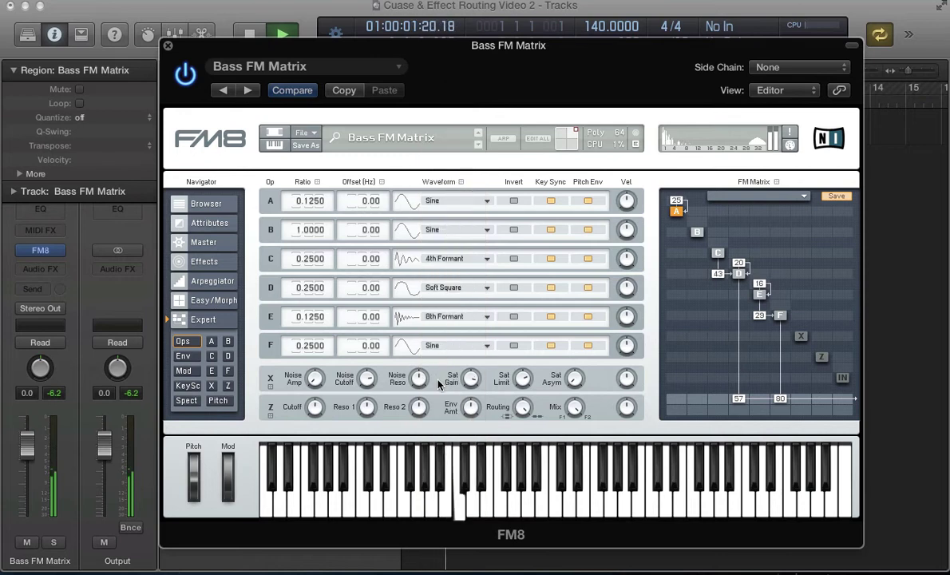
{"action": "left_click", "coordinate": [432, 265]}
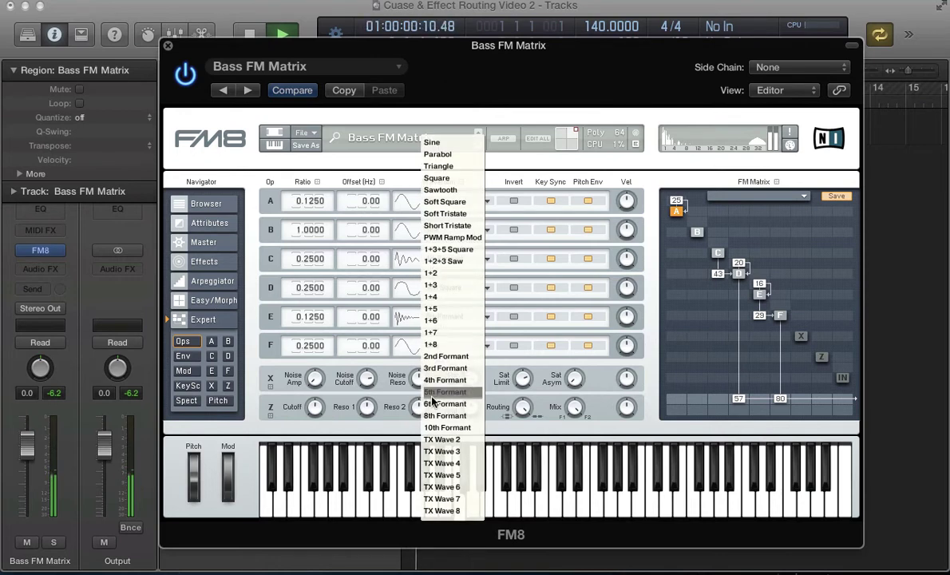
{"action": "left_click", "coordinate": [423, 369]}
Route operator B to the output at level 78 and lower the C→D modulation to 29.
{"action": "key", "text": "space"}
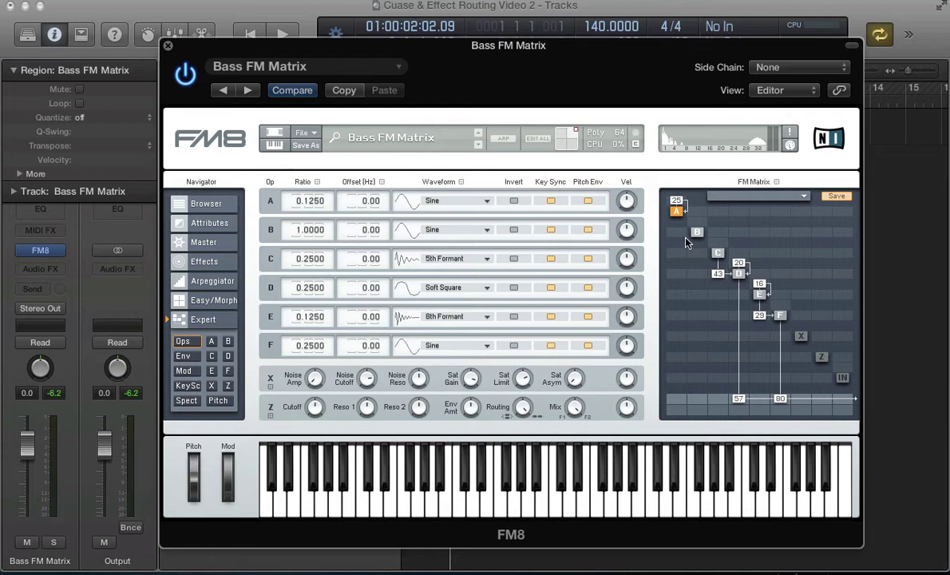
{"action": "left_click", "coordinate": [697, 399]}
{"action": "key", "text": "space"}
{"action": "left_click_drag", "start_coordinate": [697, 399], "coordinate": [698, 388]}
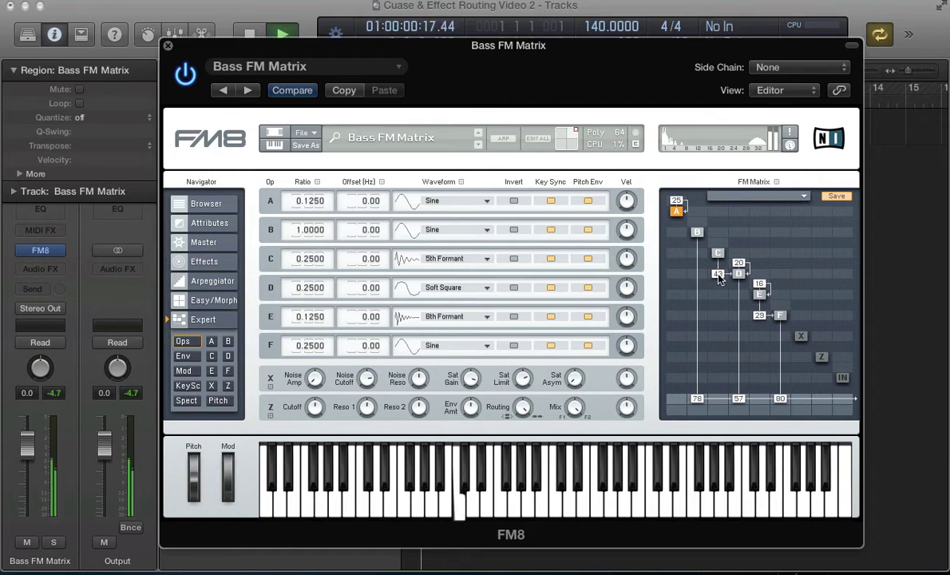
{"action": "left_click_drag", "start_coordinate": [719, 279], "coordinate": [719, 288]}
{"action": "key", "text": "space"}
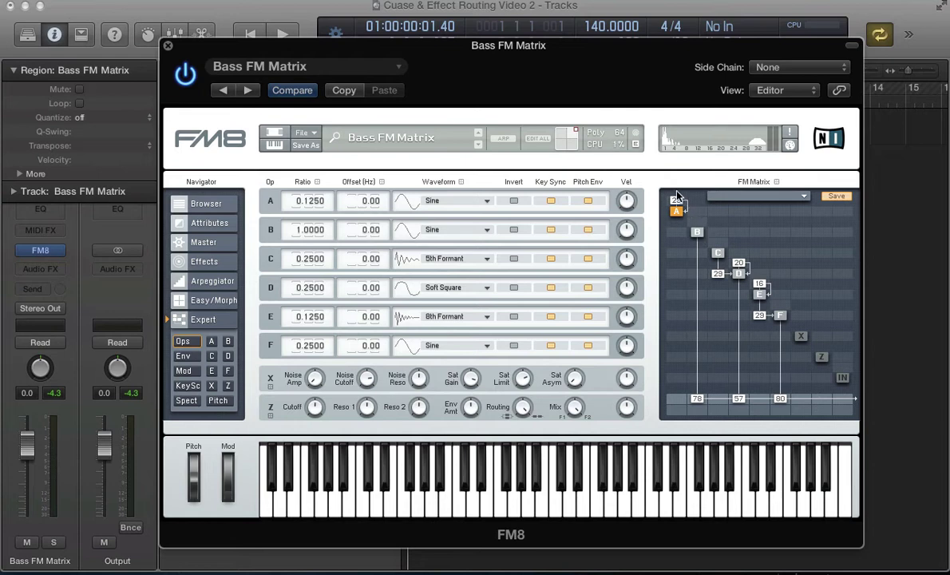
Remove operator A's self-feedback and audition the patch.
{"action": "left_click_drag", "start_coordinate": [677, 206], "coordinate": [677, 210]}
{"action": "key", "text": "space"}
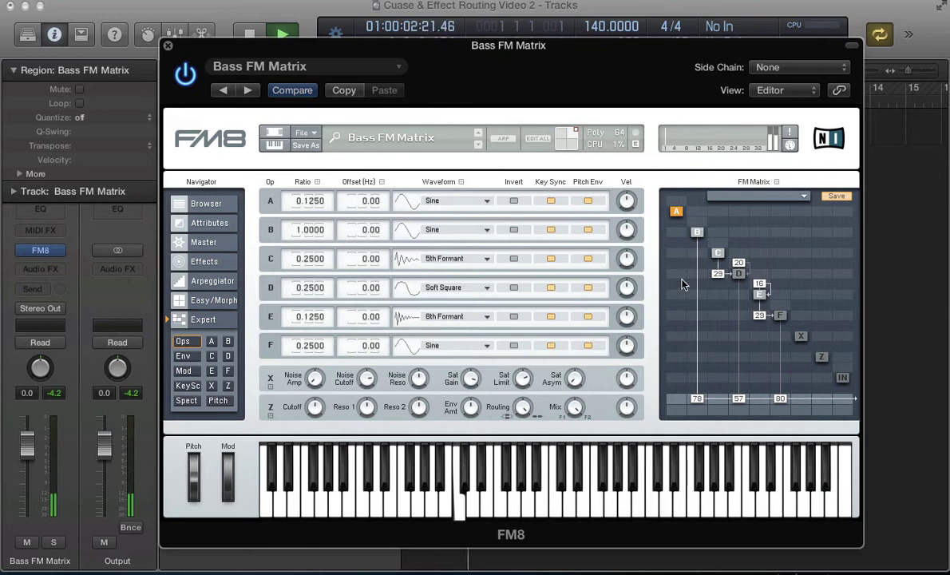
{"action": "key", "text": "space"}
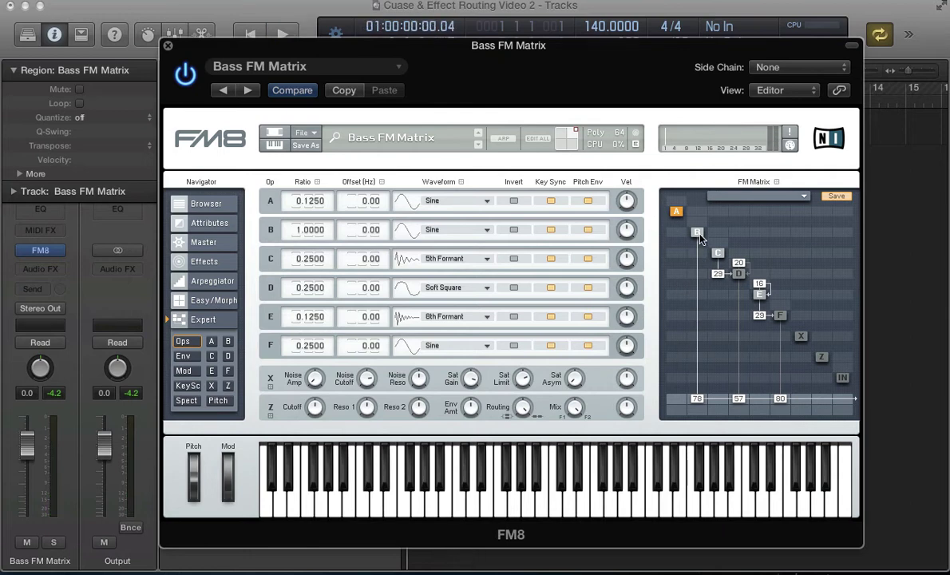
{"action": "key", "text": "space"}
{"action": "key", "text": "space"}
Review operator B's envelope on the Env page, then return to the operator settings.
{"action": "left_click", "coordinate": [192, 358]}
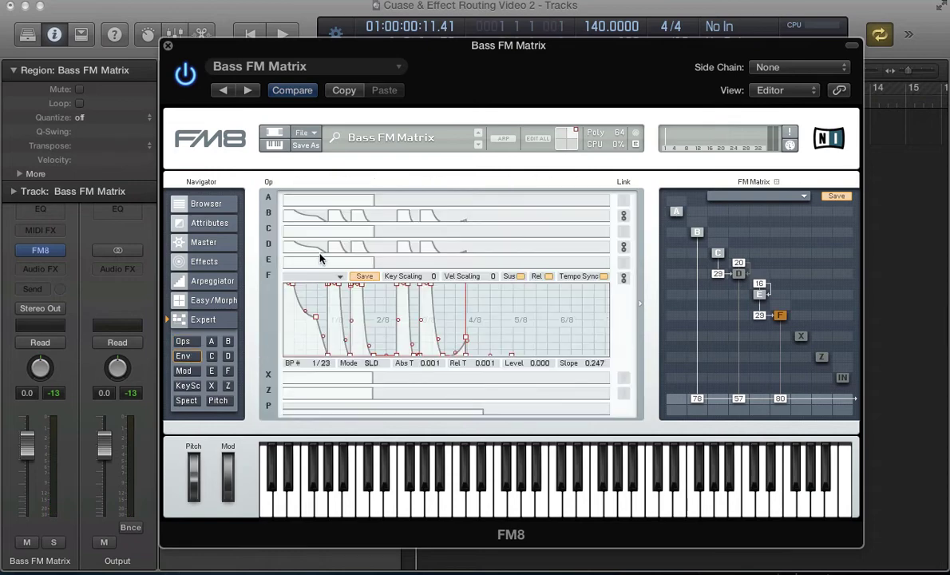
{"action": "left_click", "coordinate": [324, 210]}
{"action": "left_click", "coordinate": [183, 341]}
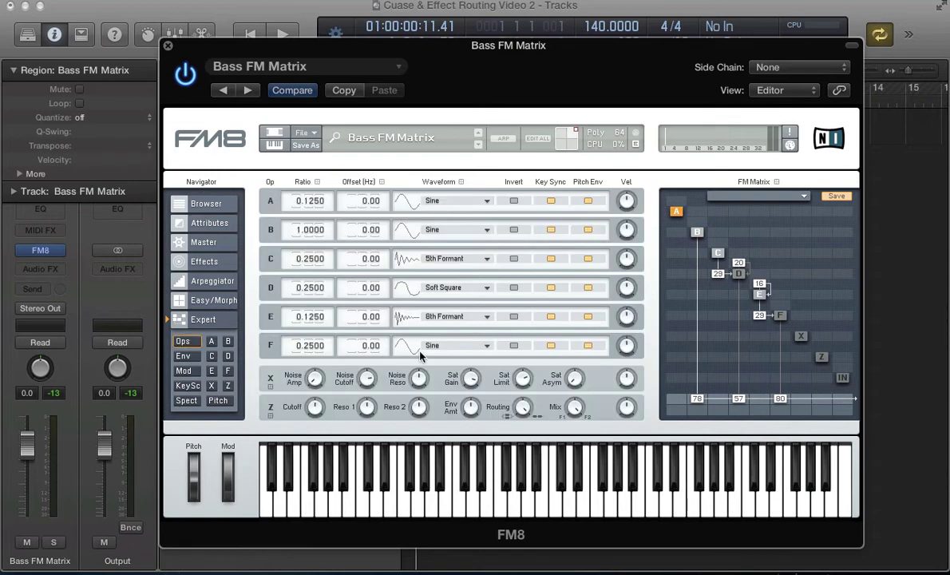
Make operator A modulate operator B at 52 and audition the A→B layer.
{"action": "key", "text": "space"}
{"action": "left_click", "coordinate": [671, 214]}
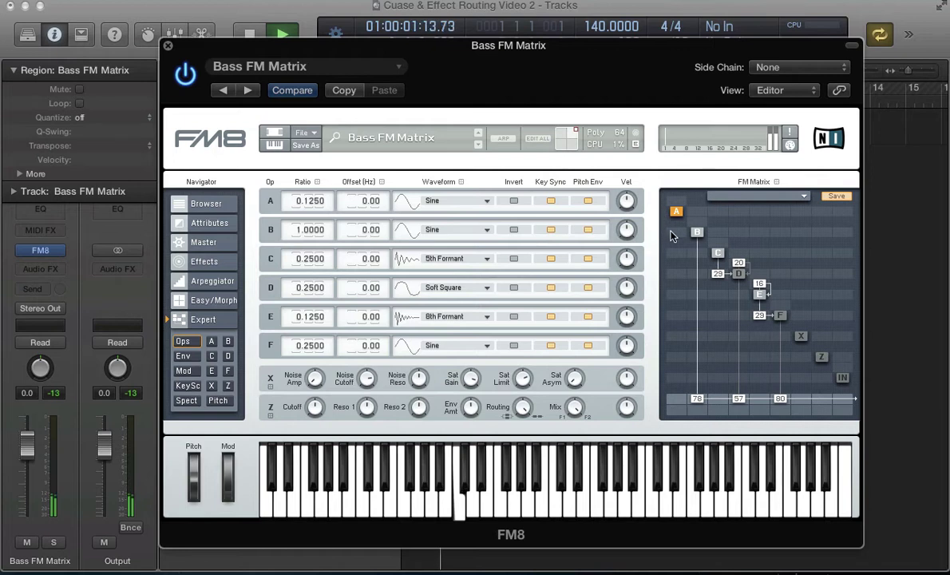
{"action": "left_click_drag", "start_coordinate": [676, 231], "coordinate": [681, 204]}
{"action": "key", "text": "space"}
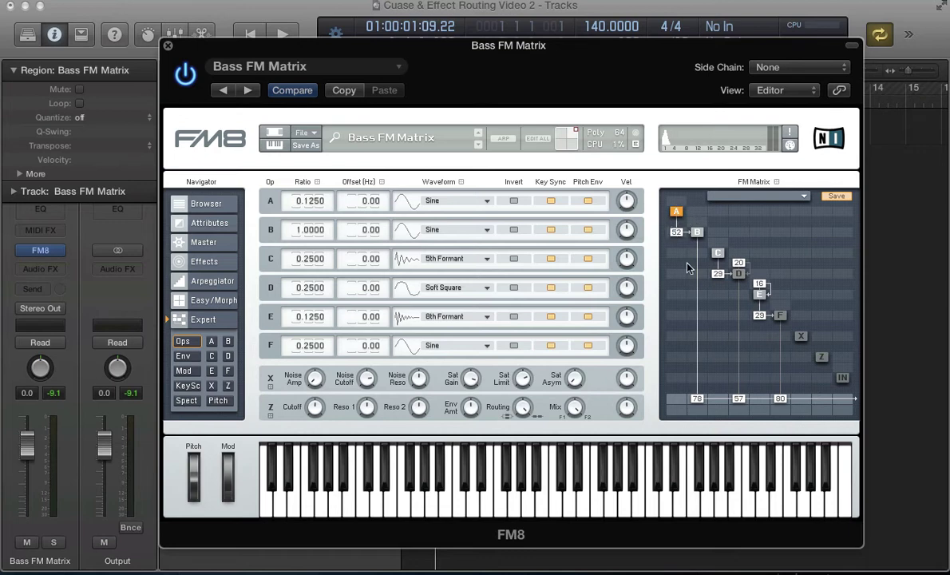
{"action": "key", "text": "space"}
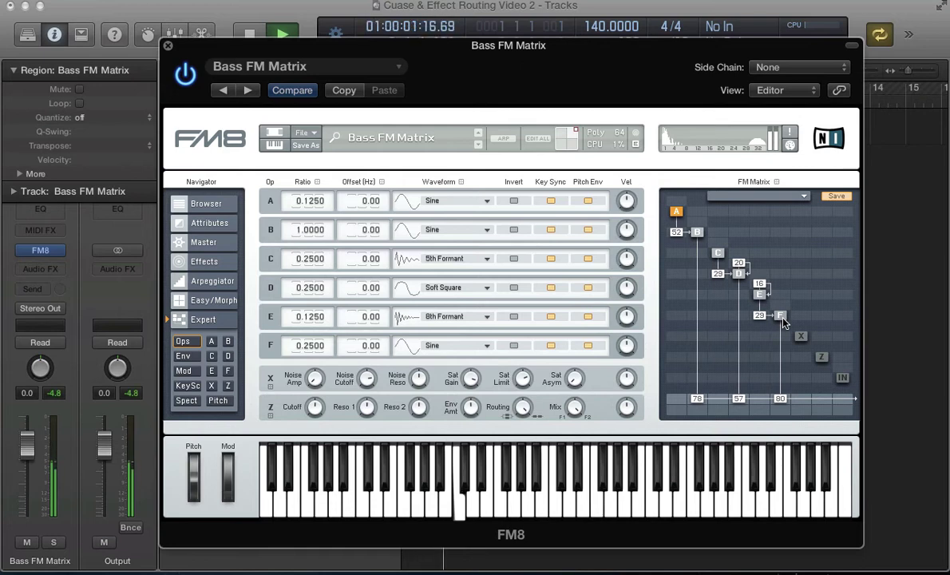
{"action": "key", "text": "space"}
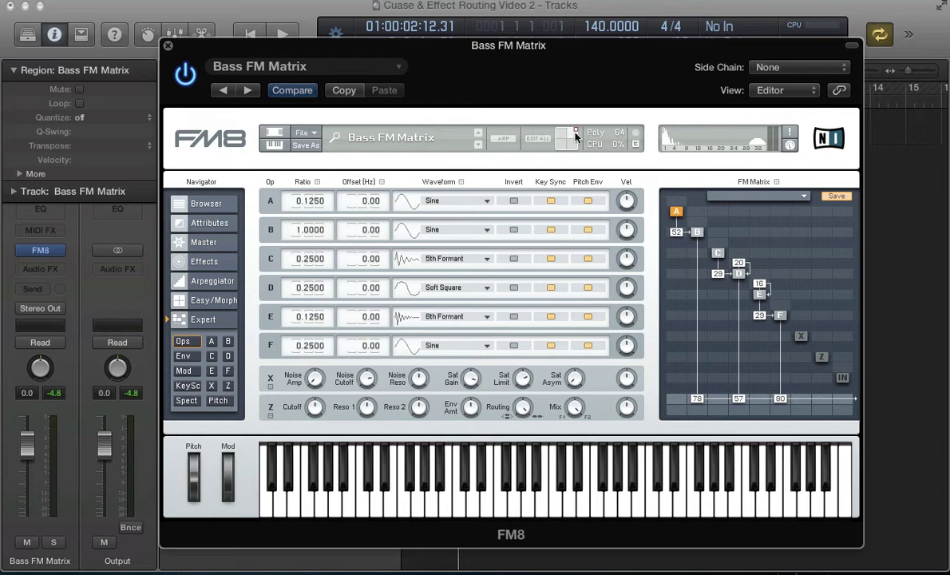
Morph the patch to the stored variant with routing amounts 25, 28, 37, 75, 20, 16, 35, 36 and audition it.
{"action": "left_click_drag", "start_coordinate": [576, 133], "coordinate": [538, 125]}
{"action": "key", "text": "space"}
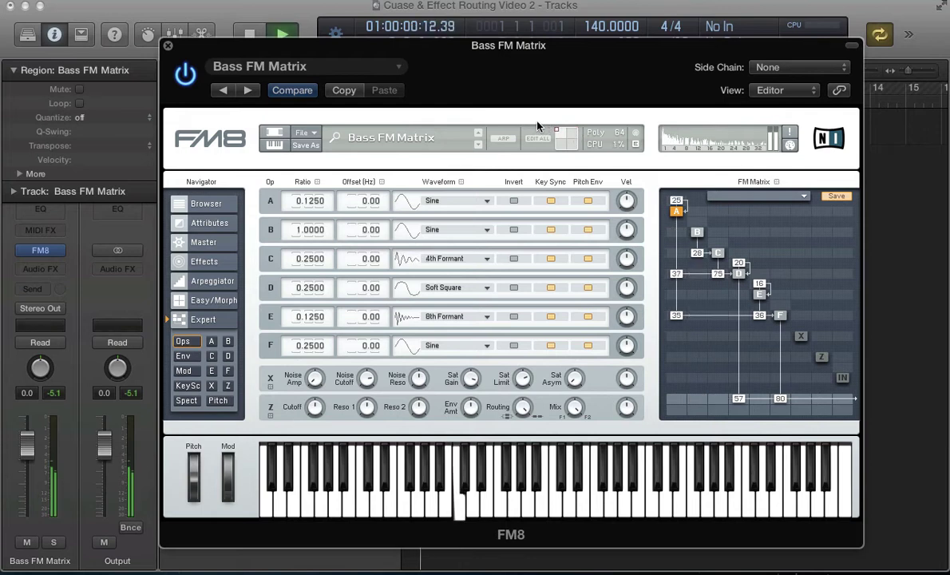
{"action": "key", "text": "space"}
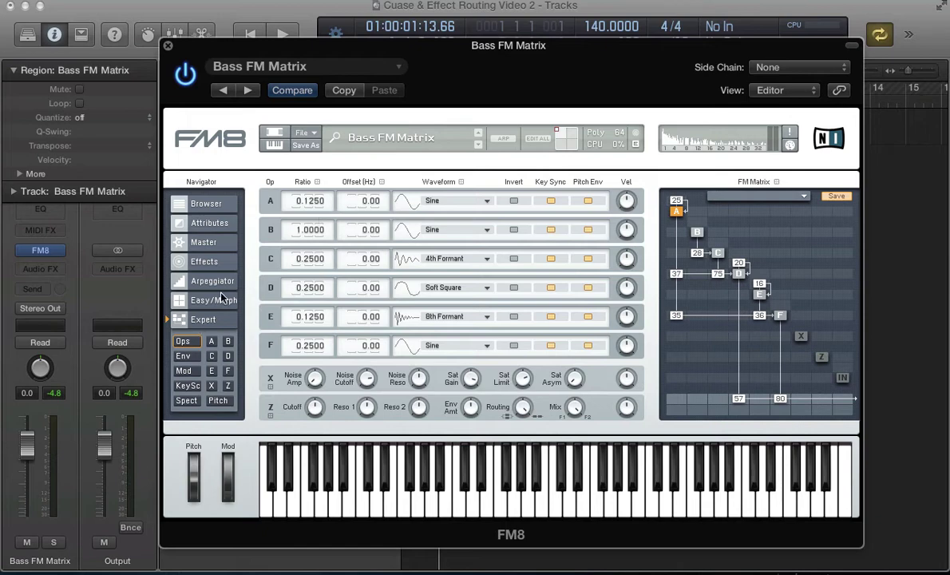
Glance at the Easy/Morph page, then bring up the envelope editor with operator B's gated envelope.
{"action": "left_click", "coordinate": [209, 300]}
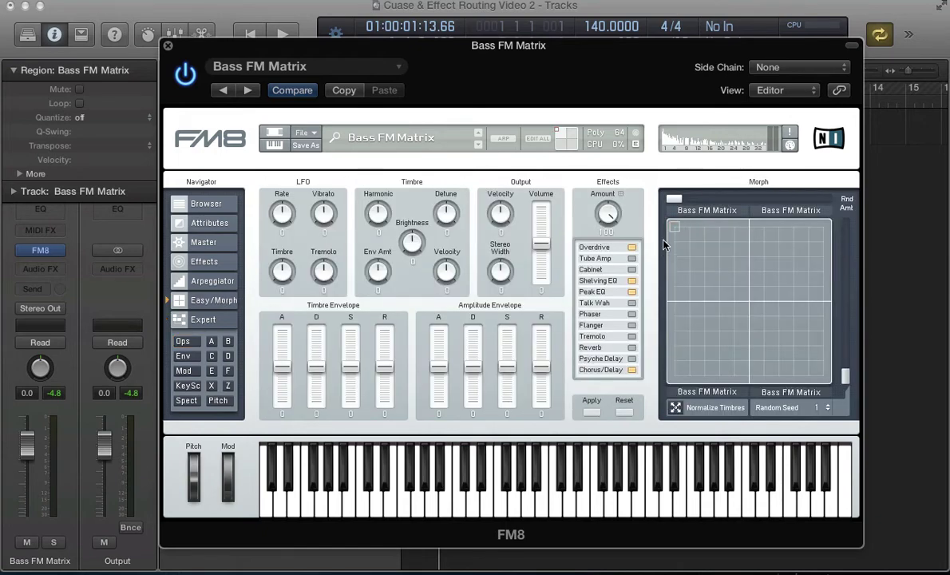
{"action": "left_click", "coordinate": [183, 343]}
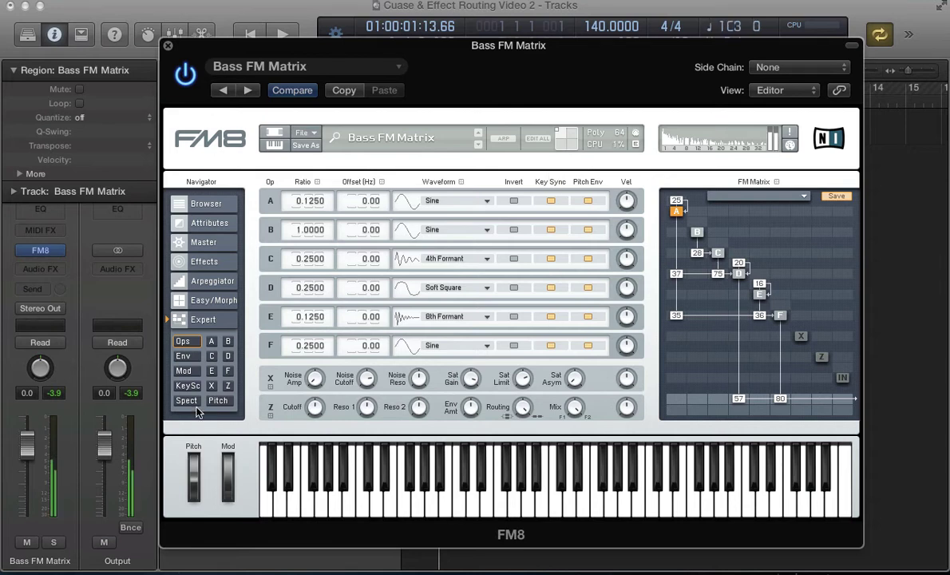
{"action": "left_click", "coordinate": [183, 356]}
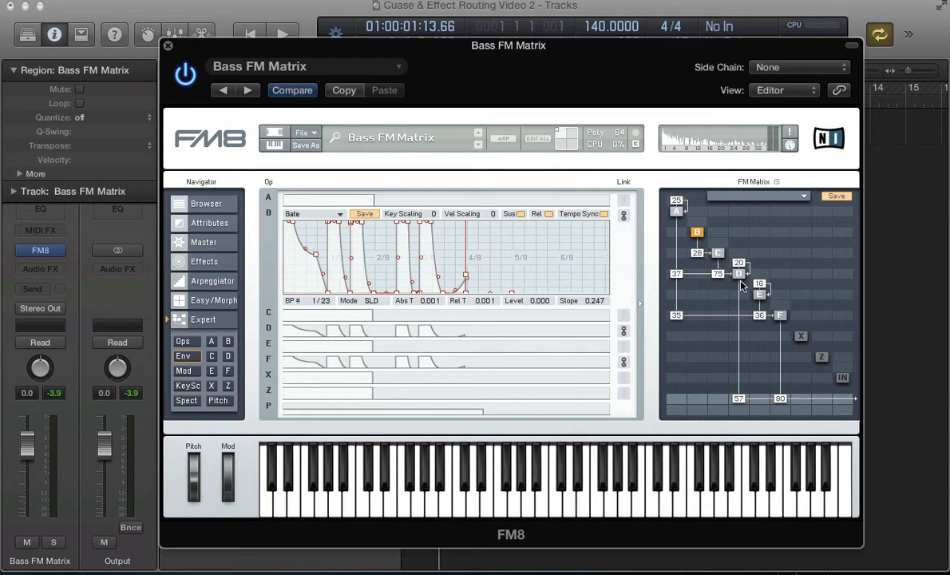
Change operator D's envelope type to a plain Gate, leaving F's envelope type unchanged.
{"action": "left_click", "coordinate": [336, 359]}
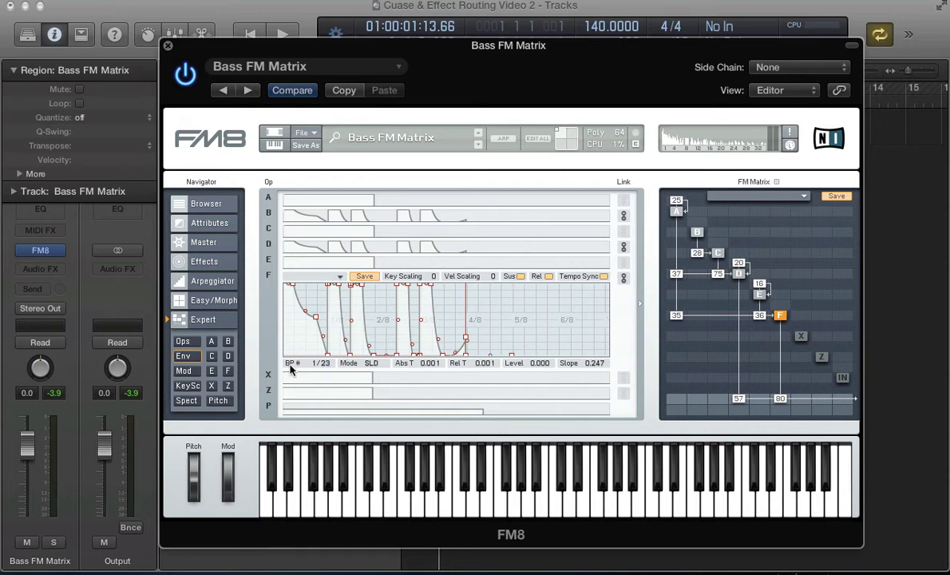
{"action": "left_click", "coordinate": [290, 240]}
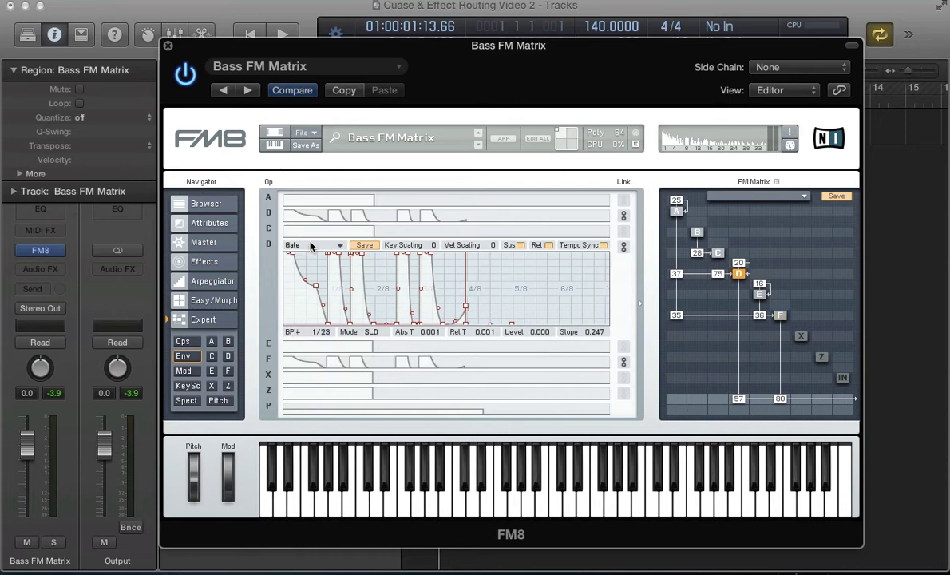
{"action": "left_click", "coordinate": [355, 365]}
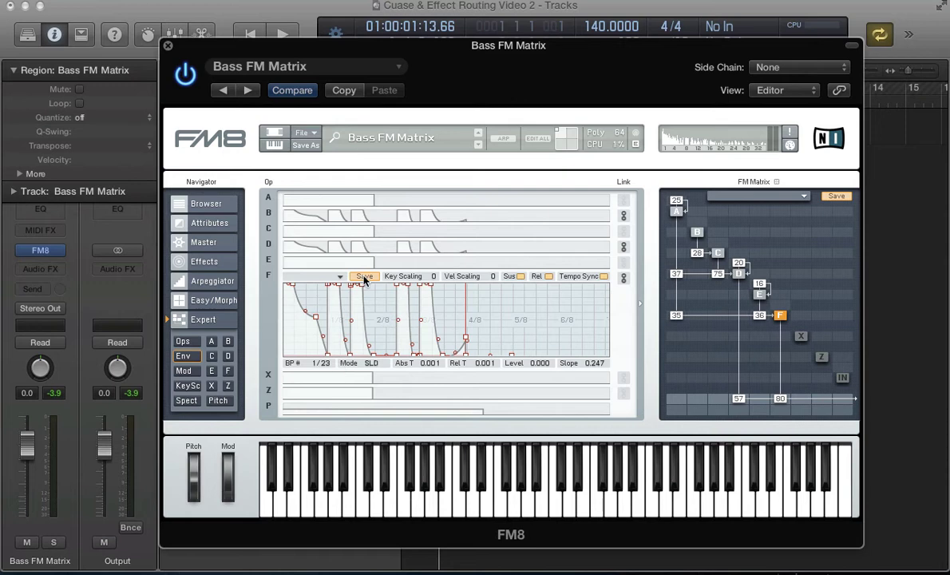
{"action": "left_click", "coordinate": [340, 275]}
{"action": "left_click", "coordinate": [255, 336]}
{"action": "left_click", "coordinate": [457, 251]}
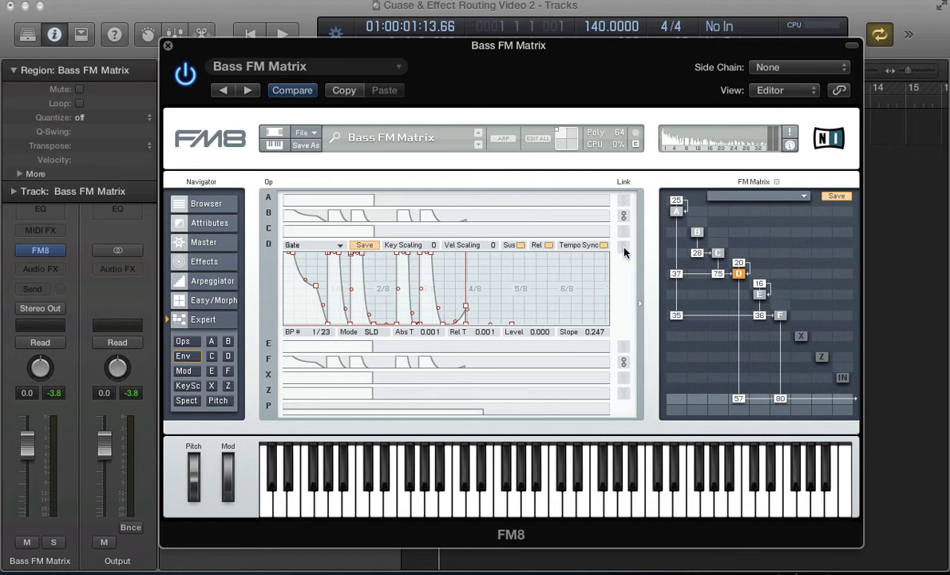
{"action": "left_click", "coordinate": [320, 248]}
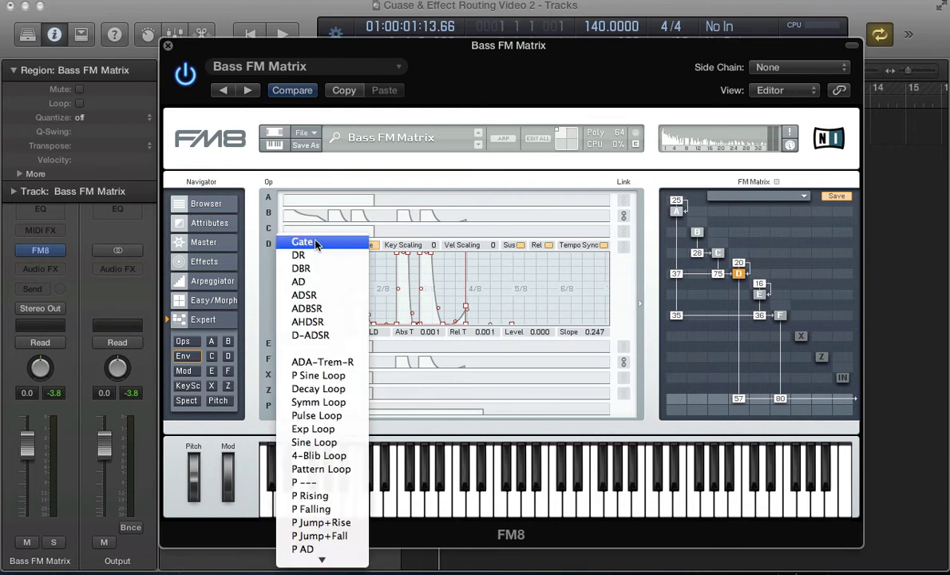
{"action": "left_click", "coordinate": [316, 244]}
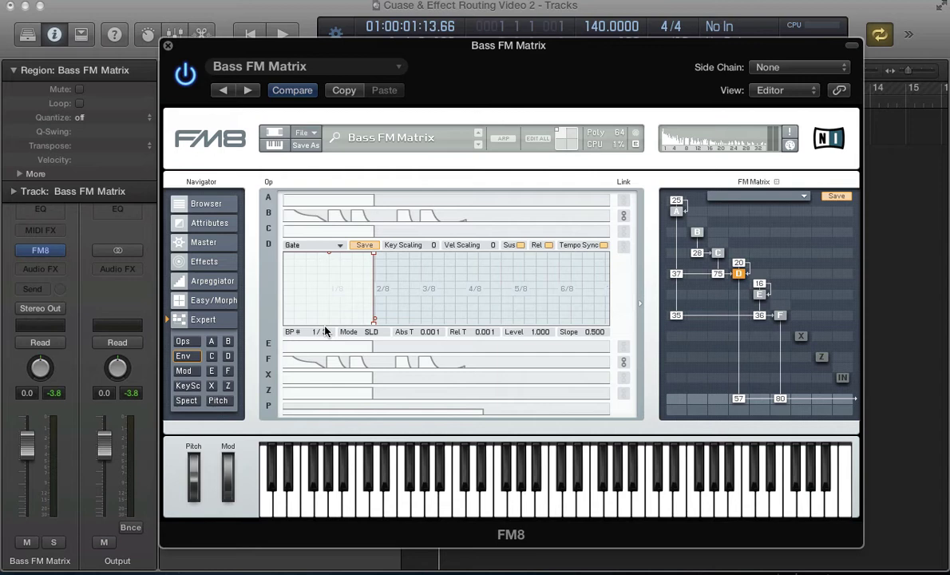
Audition D's gate with a C3 note, then relink D to F's stepped envelope.
{"action": "left_click", "coordinate": [337, 368]}
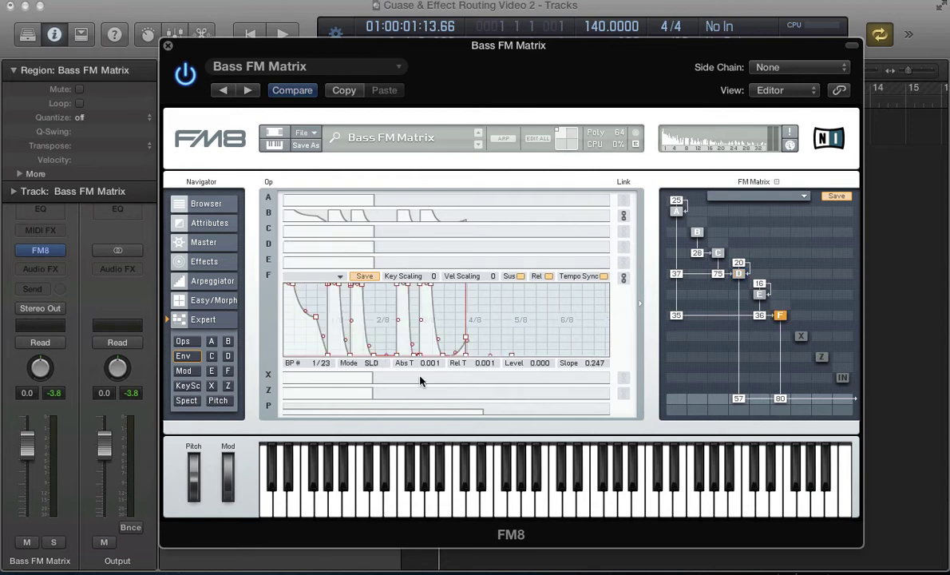
{"action": "left_click", "coordinate": [328, 252]}
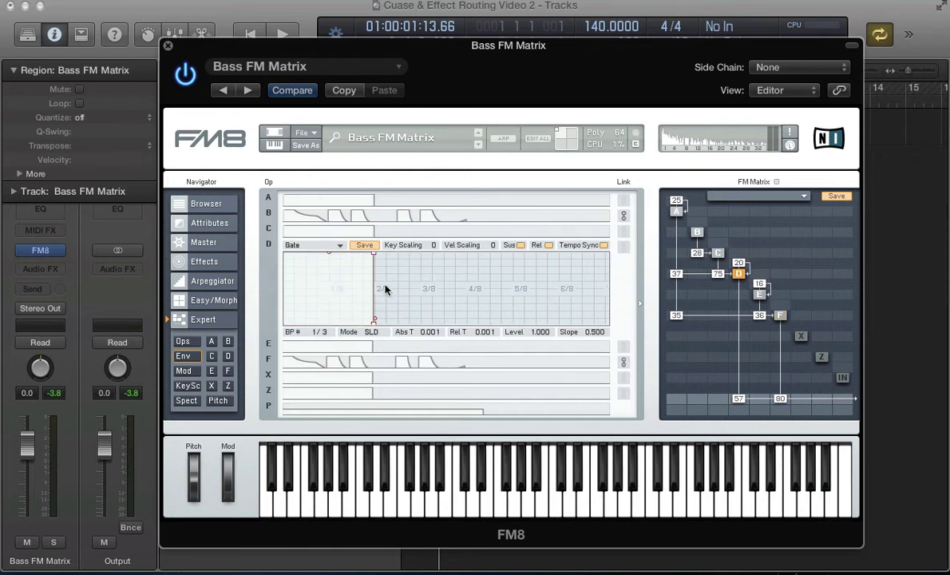
{"action": "key", "text": "a"}
{"action": "left_click", "coordinate": [392, 360]}
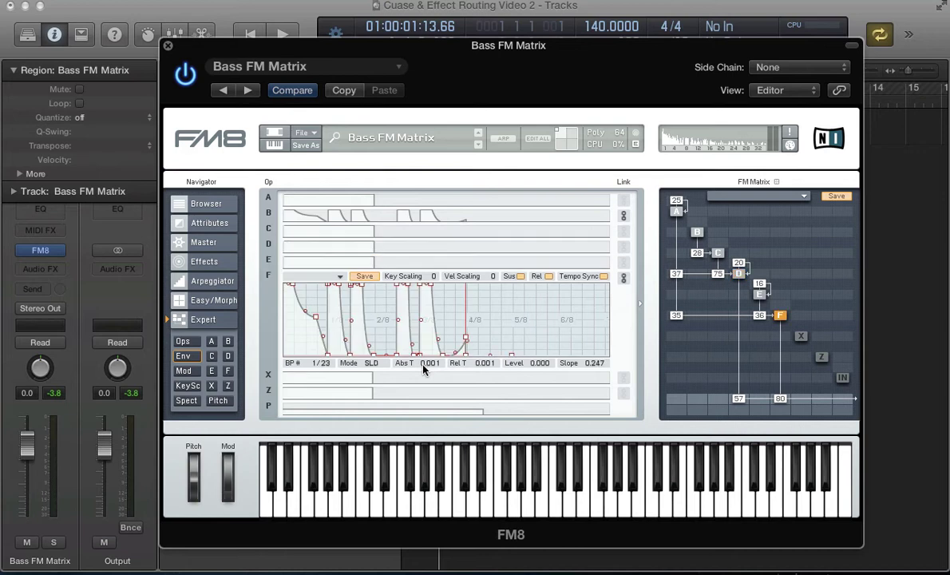
{"action": "left_click", "coordinate": [622, 249]}
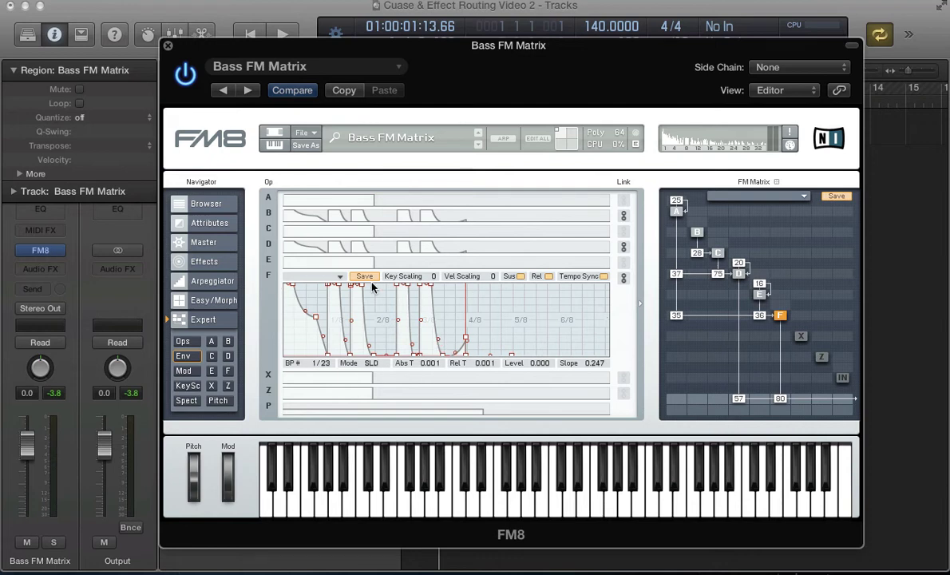
{"action": "left_click", "coordinate": [344, 243]}
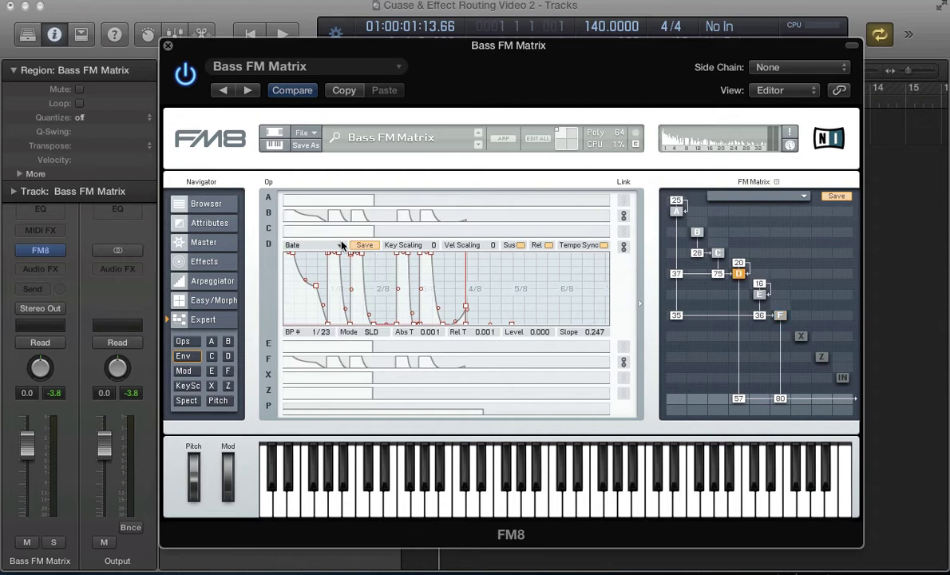
{"action": "left_click", "coordinate": [359, 363]}
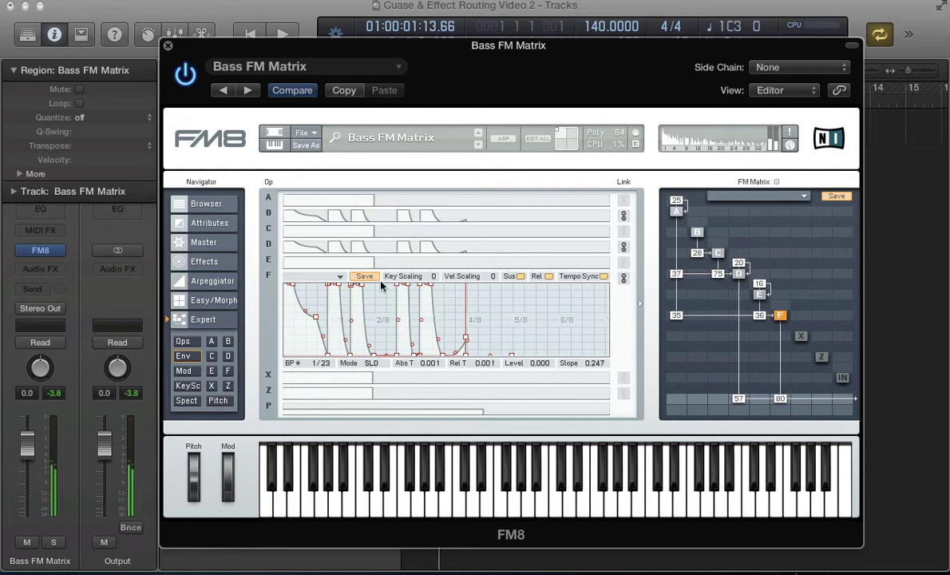
Link the envelopes of operators E, C and A to F and enable Tempo Sync.
{"action": "left_click", "coordinate": [624, 262]}
{"action": "left_click", "coordinate": [624, 231]}
{"action": "left_click", "coordinate": [624, 199]}
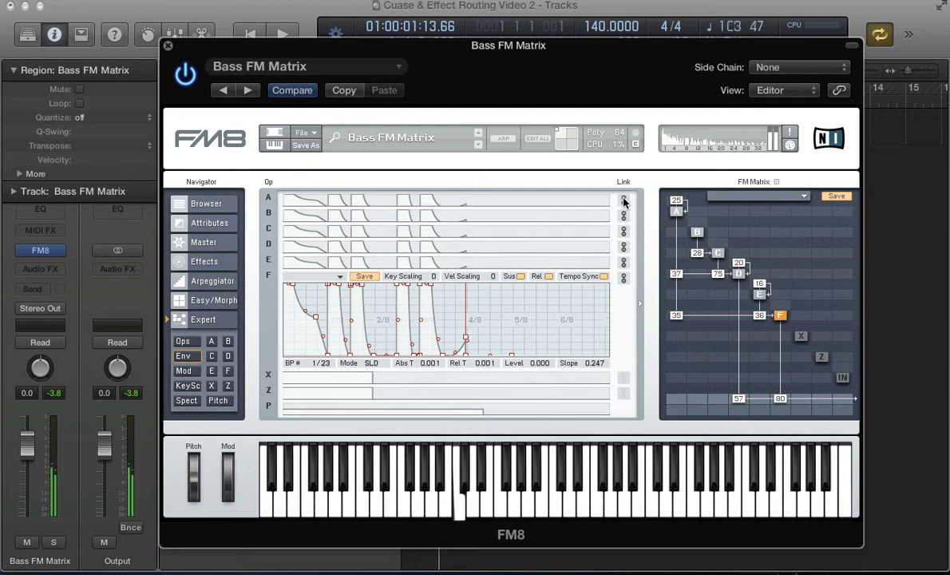
{"action": "left_click", "coordinate": [564, 206]}
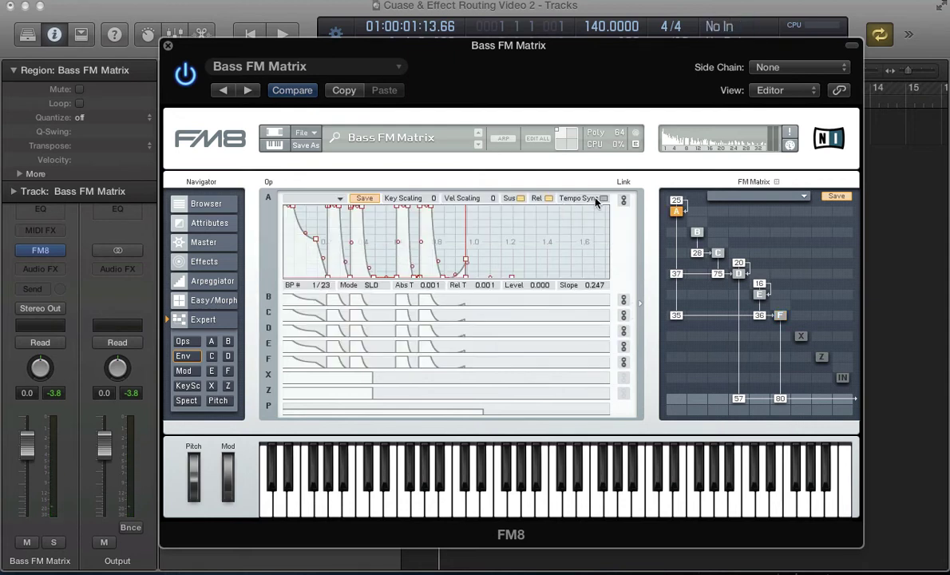
{"action": "left_click", "coordinate": [535, 313]}
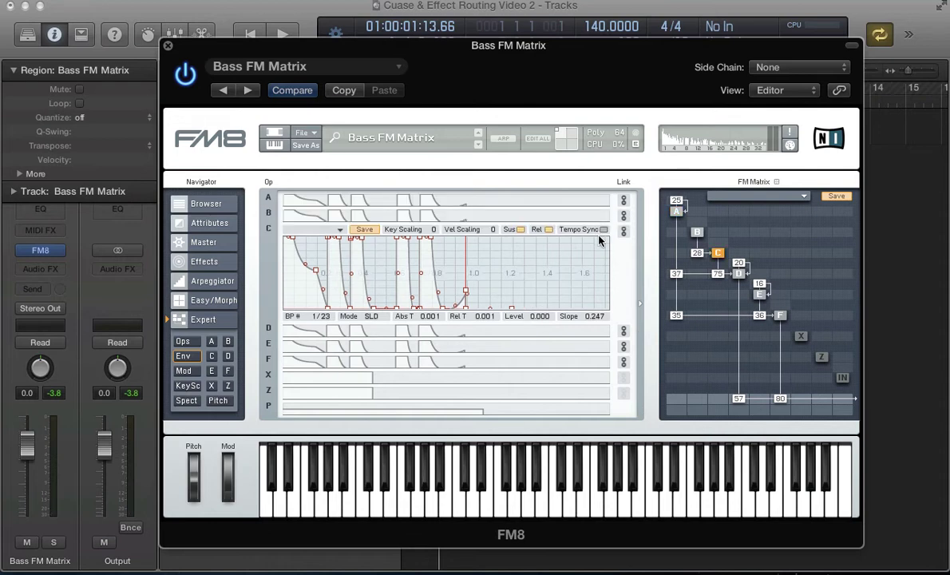
{"action": "left_click", "coordinate": [603, 229]}
{"action": "left_click", "coordinate": [569, 352]}
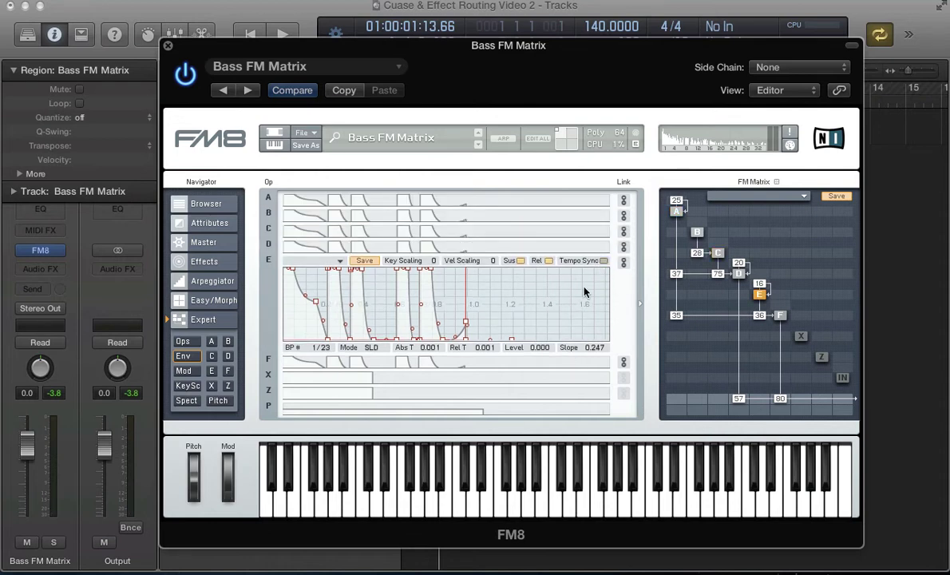
{"action": "left_click", "coordinate": [604, 262]}
Unlink A, C and E, give E a plain Gate envelope, and link C and A to it.
{"action": "left_click", "coordinate": [624, 199]}
{"action": "left_click", "coordinate": [624, 231]}
{"action": "left_click", "coordinate": [623, 262]}
{"action": "left_click", "coordinate": [311, 260]}
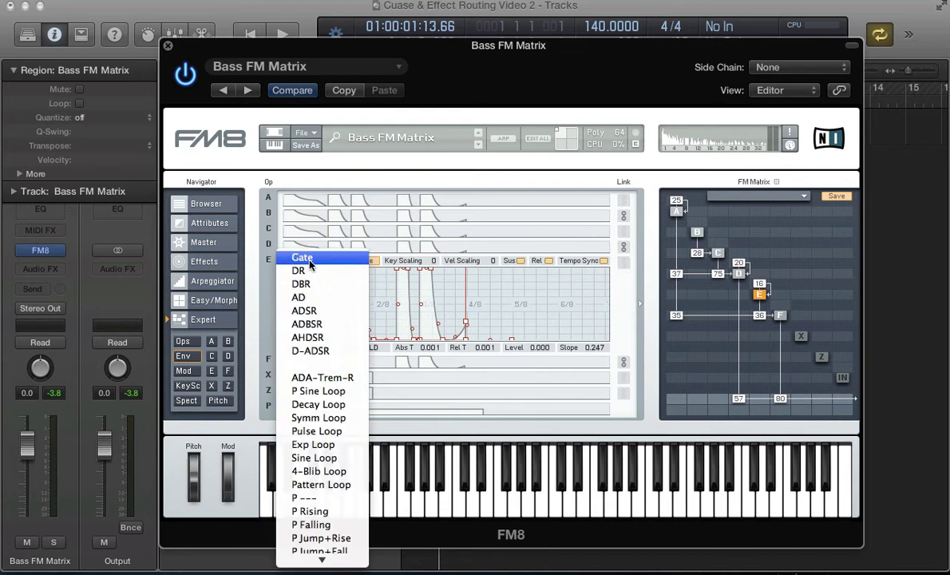
{"action": "left_click", "coordinate": [309, 262]}
{"action": "left_click", "coordinate": [623, 231]}
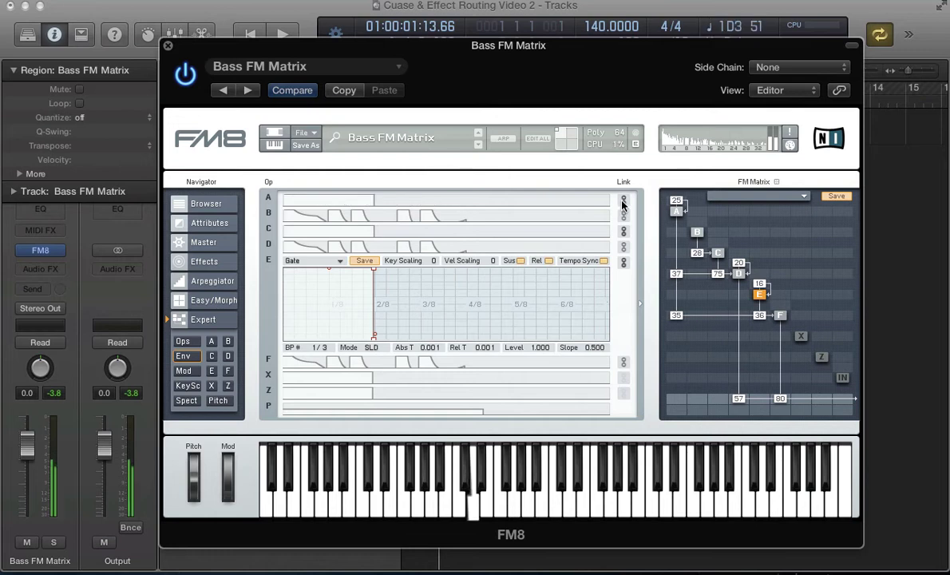
{"action": "left_click", "coordinate": [623, 200]}
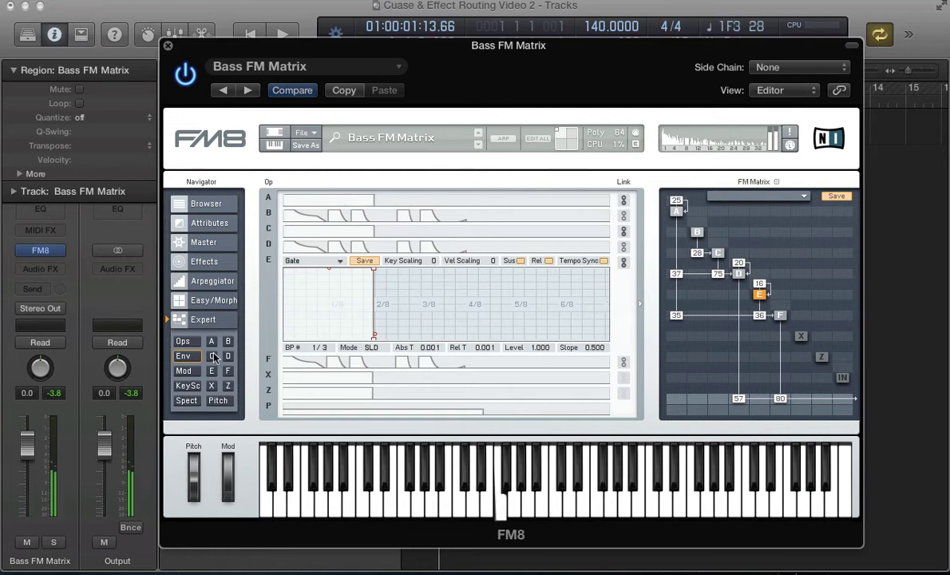
{"action": "left_click", "coordinate": [183, 342]}
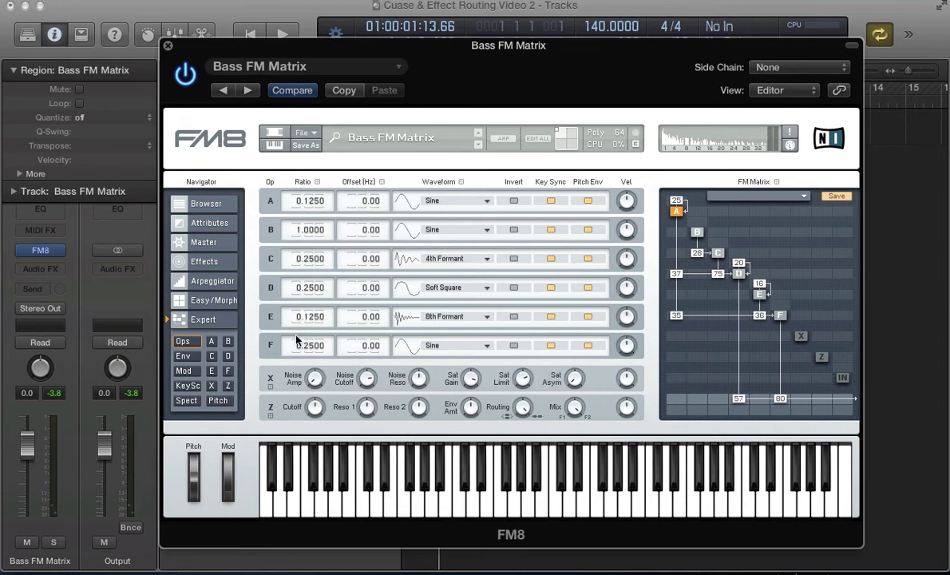
Move the Easy/Morph pad position to the bottom-left corner.
{"action": "left_click", "coordinate": [212, 300]}
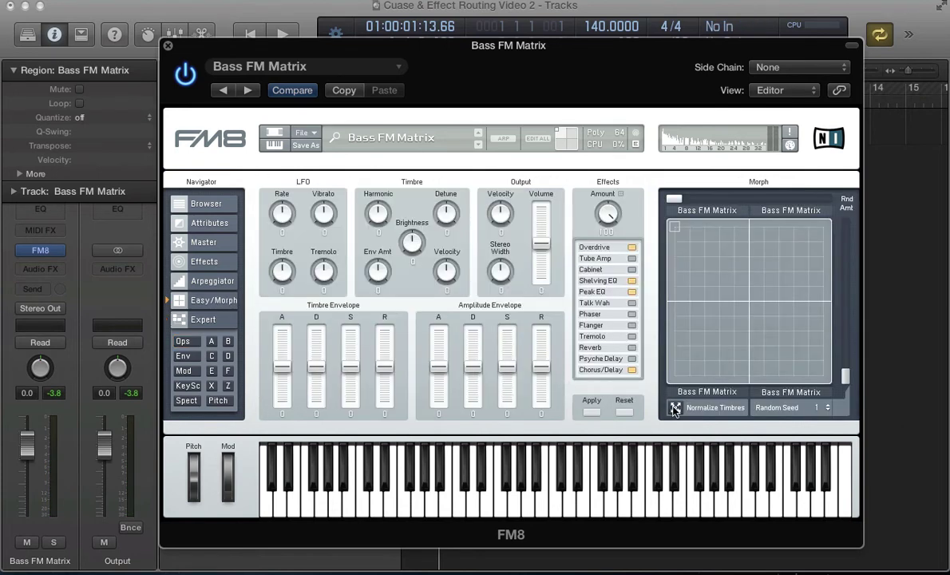
{"action": "left_click_drag", "start_coordinate": [675, 229], "coordinate": [661, 490]}
{"action": "left_click", "coordinate": [172, 320]}
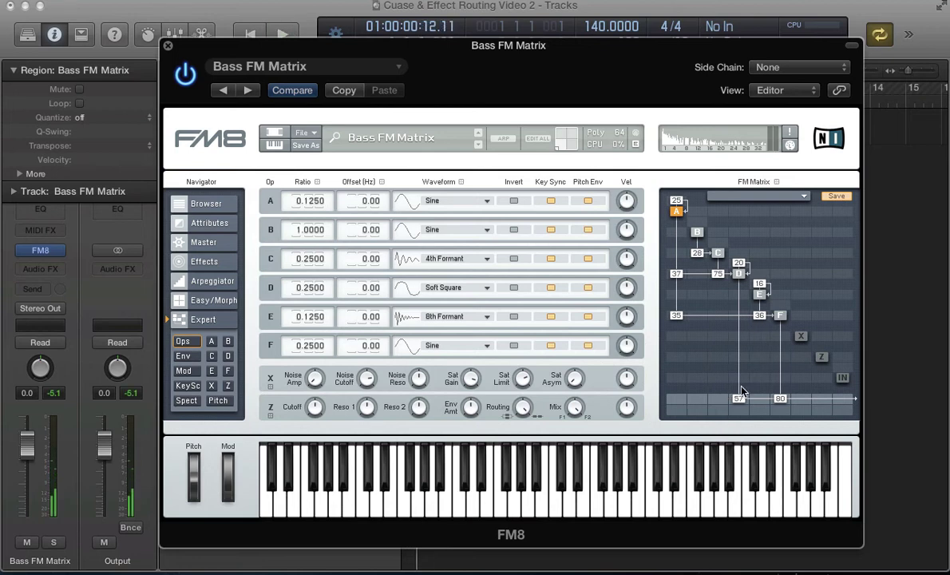
Zero the D→output, E→F, A→F and B→C routes and A's feedback, then audition.
{"action": "left_click_drag", "start_coordinate": [739, 399], "coordinate": [734, 403]}
{"action": "left_click_drag", "start_coordinate": [760, 316], "coordinate": [760, 321]}
{"action": "left_click_drag", "start_coordinate": [676, 315], "coordinate": [677, 323]}
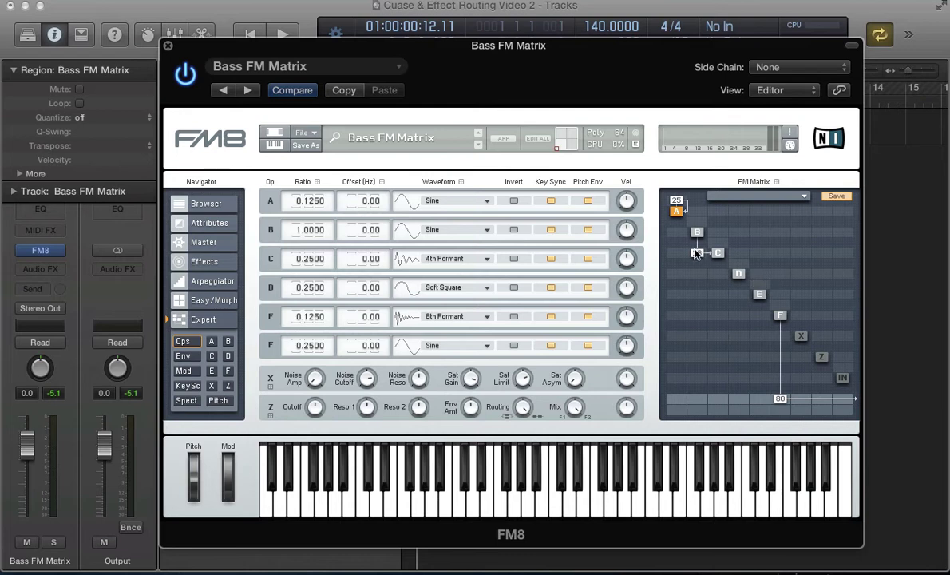
{"action": "left_click_drag", "start_coordinate": [695, 253], "coordinate": [695, 261]}
{"action": "left_click_drag", "start_coordinate": [676, 200], "coordinate": [677, 206]}
{"action": "key", "text": "space"}
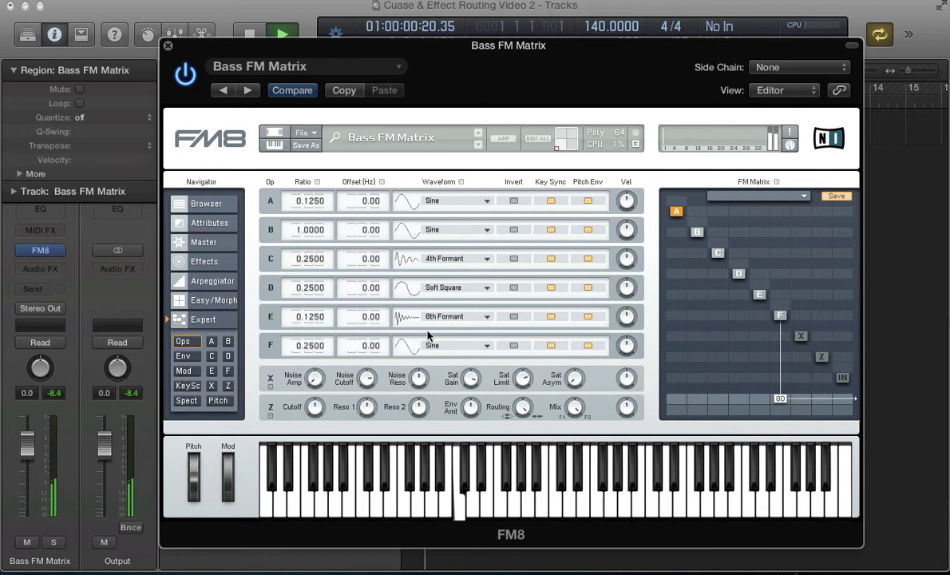
Keep operator C's waveform on 4th Formant and bring up operator E's waveform choices.
{"action": "left_click", "coordinate": [403, 290]}
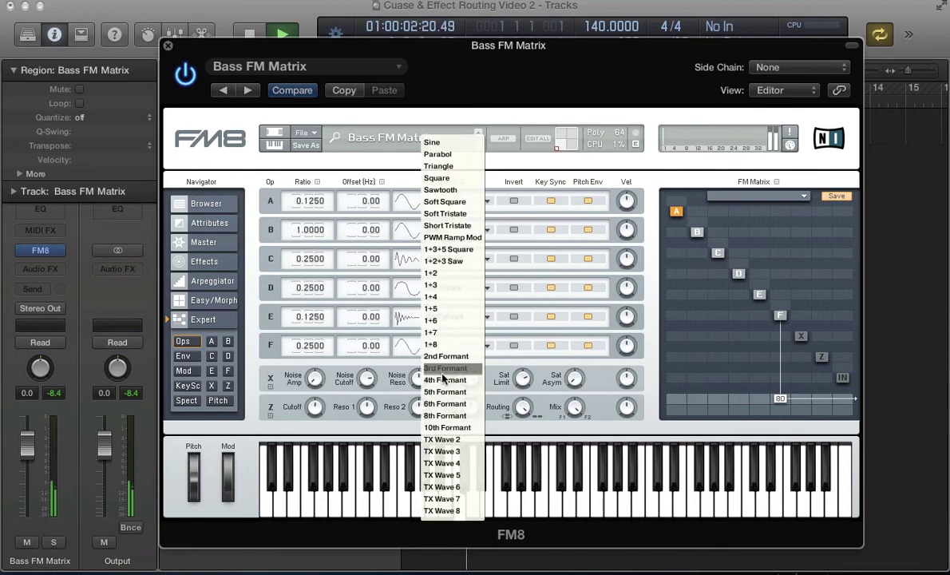
{"action": "left_click", "coordinate": [445, 381]}
{"action": "left_click", "coordinate": [448, 318]}
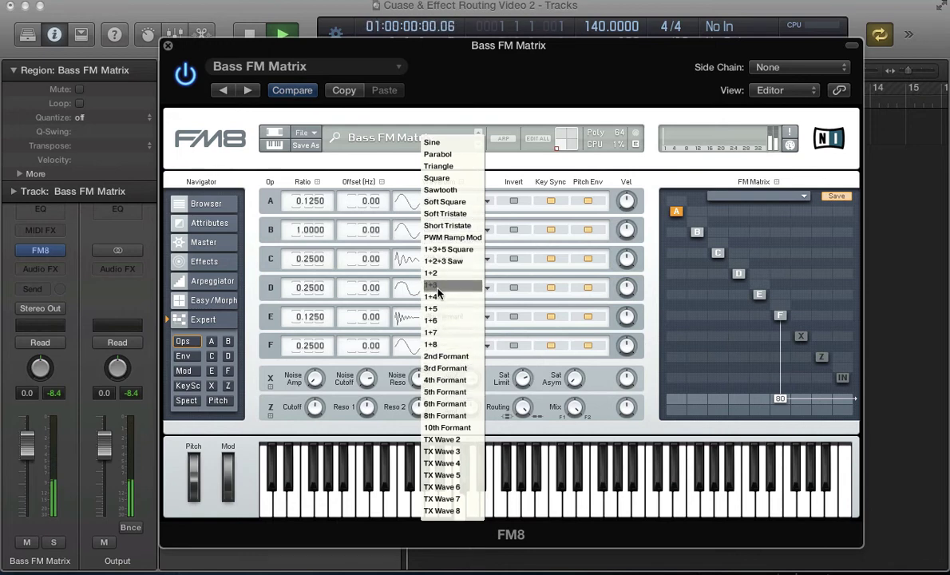
Set operator E's waveform to 2nd Formant and its frequency ratio to 2.
{"action": "left_click", "coordinate": [445, 356]}
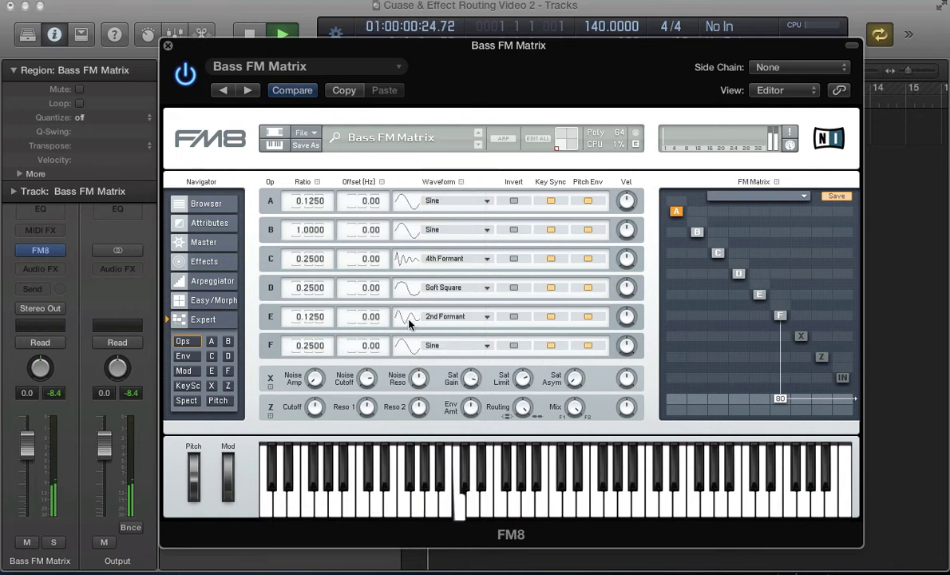
{"action": "double_click", "coordinate": [316, 319]}
{"action": "type", "text": "2"}
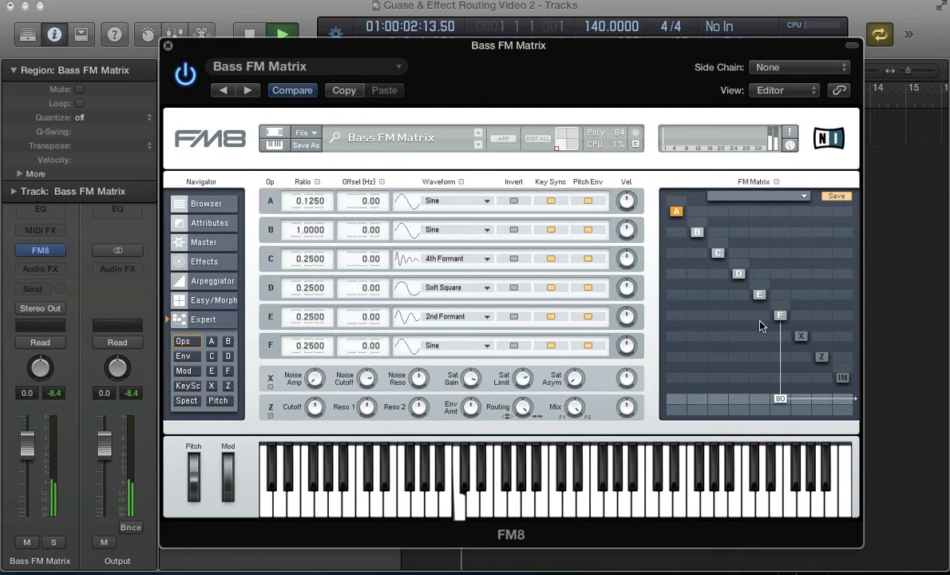
Add E→F modulation, auditioning while tuning it, and settle on an amount of 31.
{"action": "key", "text": "space"}
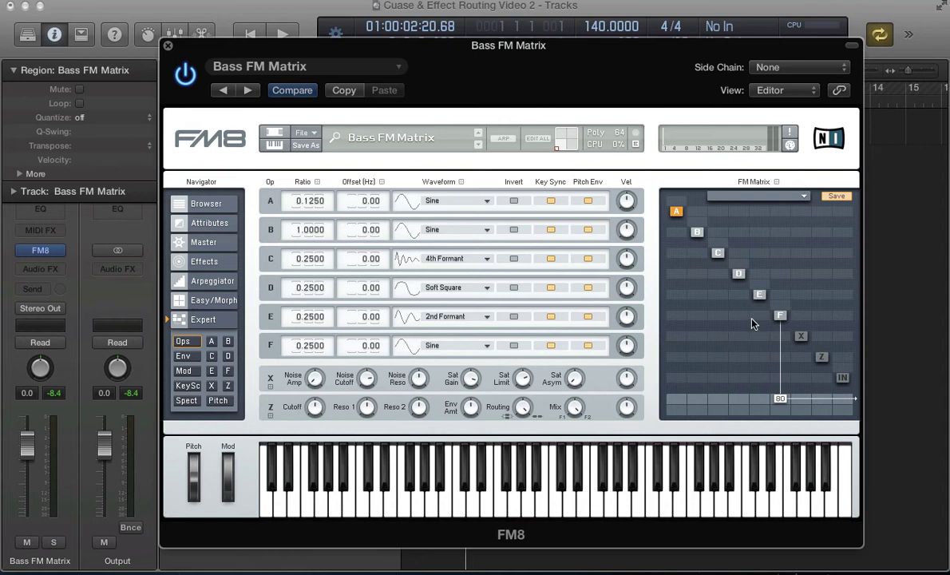
{"action": "key", "text": "space"}
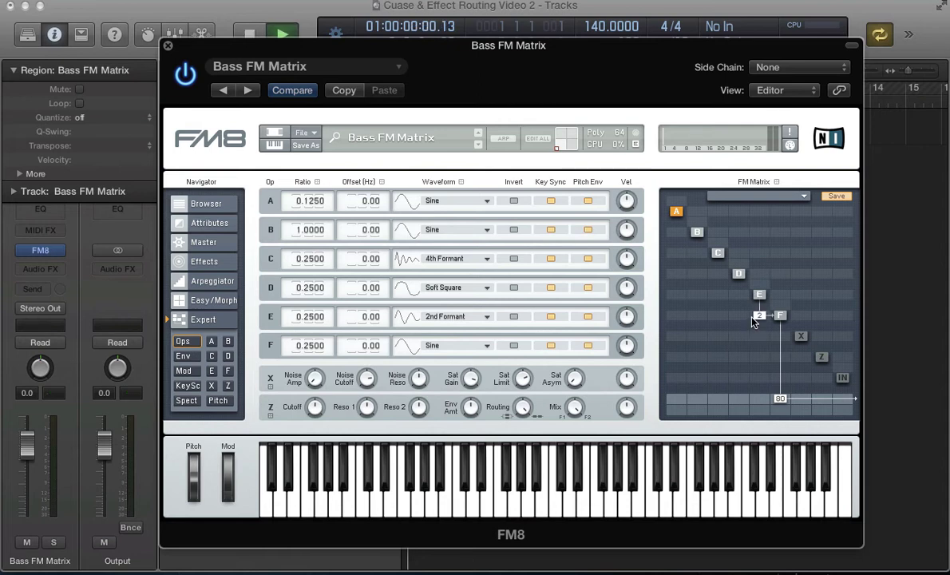
{"action": "left_click_drag", "start_coordinate": [755, 323], "coordinate": [763, 301]}
{"action": "key", "text": "space"}
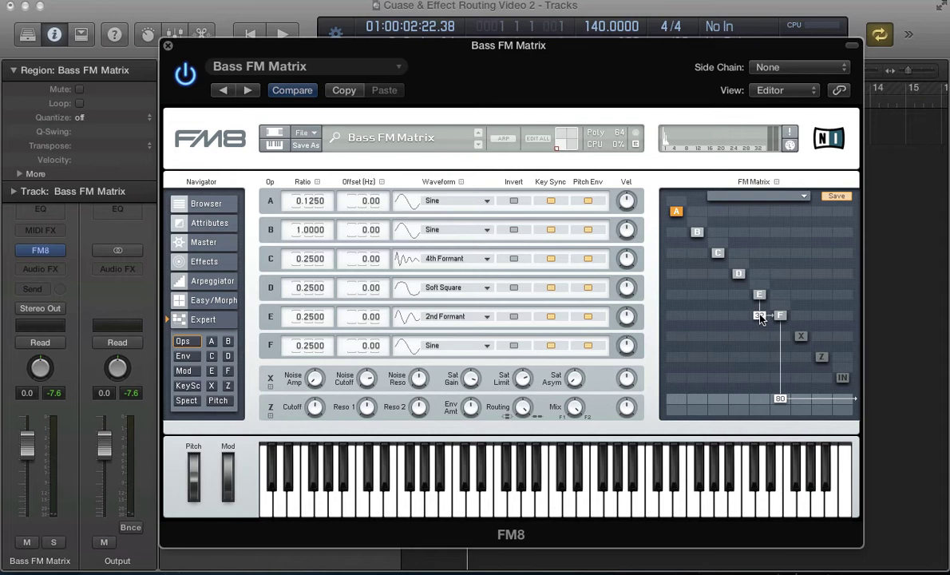
{"action": "key", "text": "space"}
{"action": "left_click_drag", "start_coordinate": [764, 316], "coordinate": [760, 319]}
{"action": "key", "text": "space"}
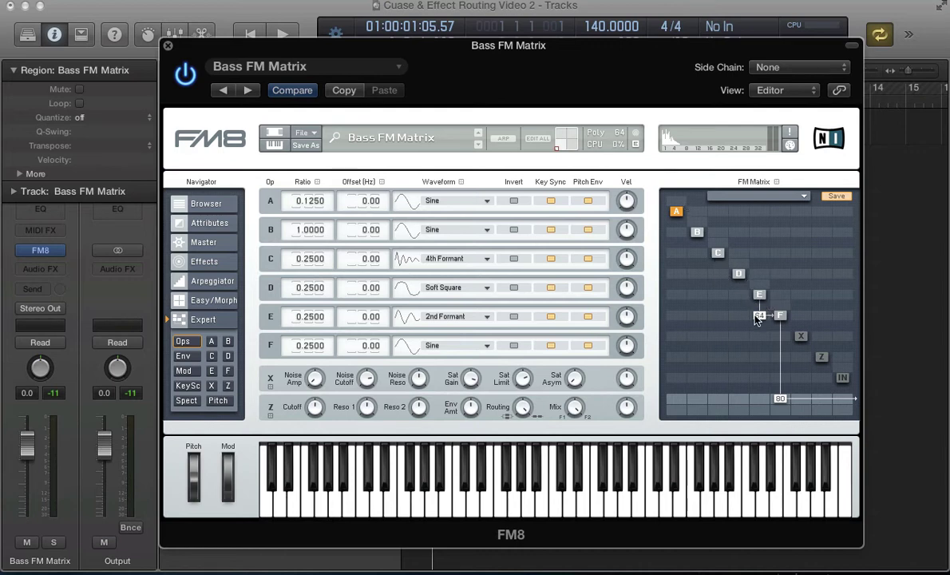
{"action": "left_click_drag", "start_coordinate": [757, 318], "coordinate": [756, 332]}
{"action": "left_click_drag", "start_coordinate": [758, 323], "coordinate": [759, 329]}
{"action": "key", "text": "space"}
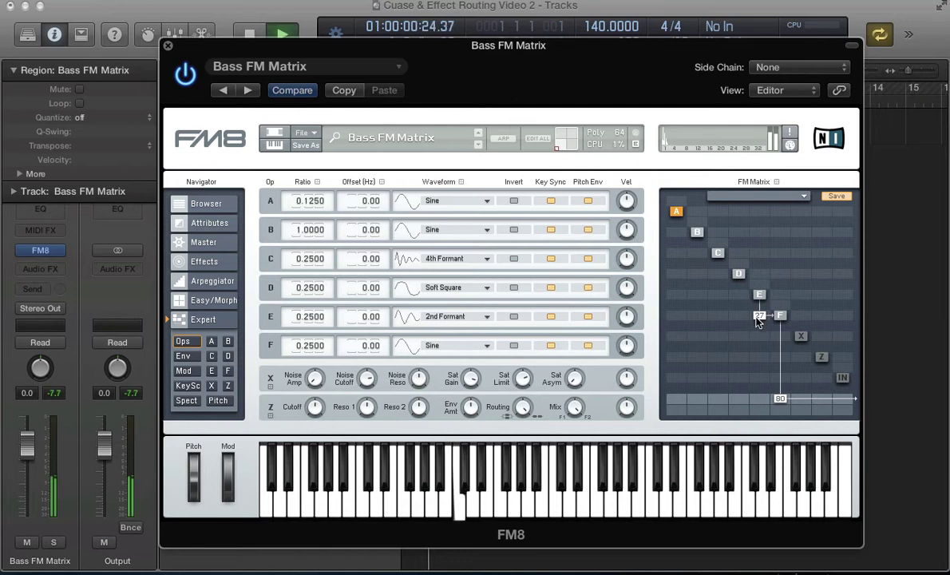
{"action": "left_click_drag", "start_coordinate": [760, 324], "coordinate": [766, 314]}
{"action": "key", "text": "space"}
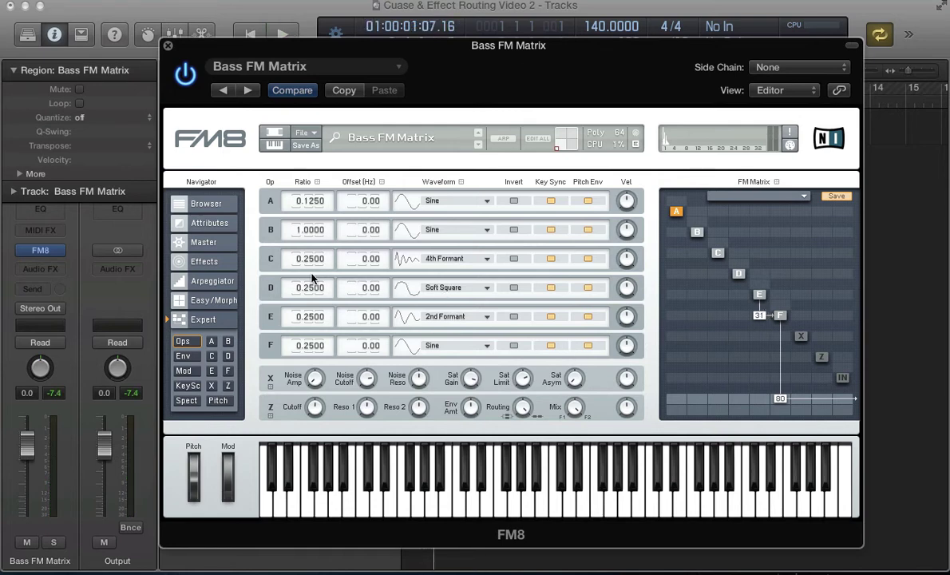
Add modulation from operator D into E at 28 while the track plays.
{"action": "key", "text": "space"}
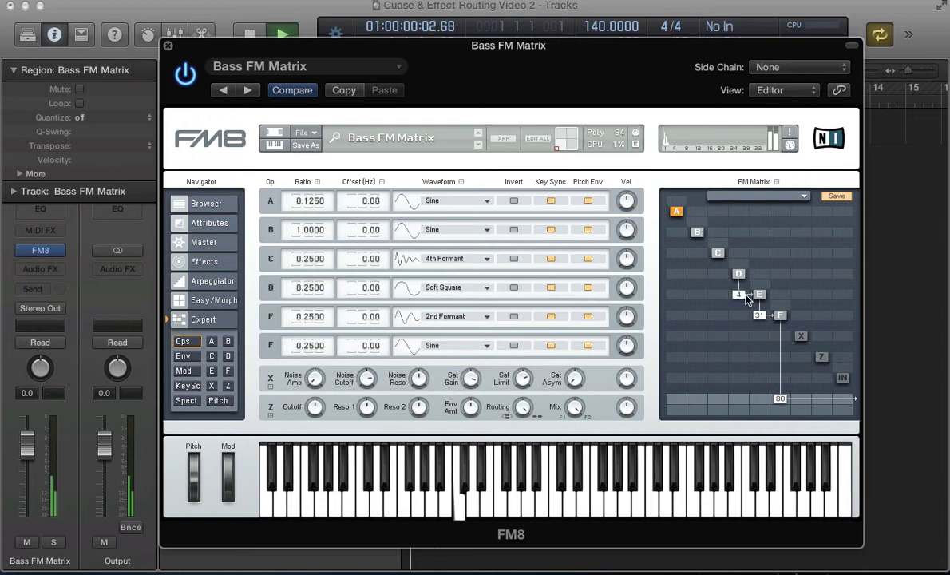
{"action": "left_click_drag", "start_coordinate": [747, 300], "coordinate": [742, 282]}
{"action": "key", "text": "space"}
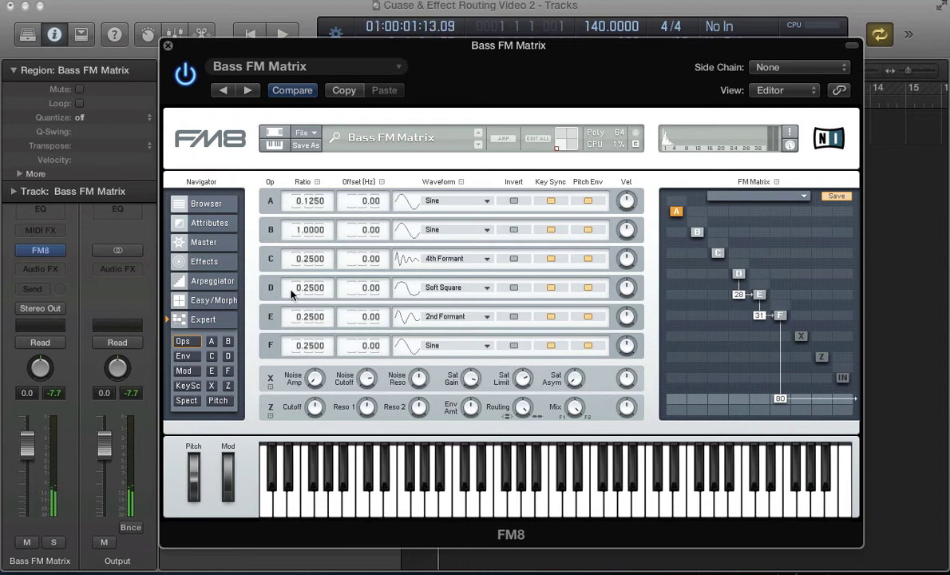
Set operator D's frequency ratio to 0.1250 and audition the lower ratio.
{"action": "double_click", "coordinate": [302, 289]}
{"action": "key", "text": "Delete"}
{"action": "key", "text": "Delete"}
{"action": "key", "text": "Delete"}
{"action": "key", "text": "Delete"}
{"action": "key", "text": "Delete"}
{"action": "key", "text": "Delete"}
{"action": "type", "text": "0.125"}
{"action": "key", "text": "Return"}
{"action": "key", "text": "space"}
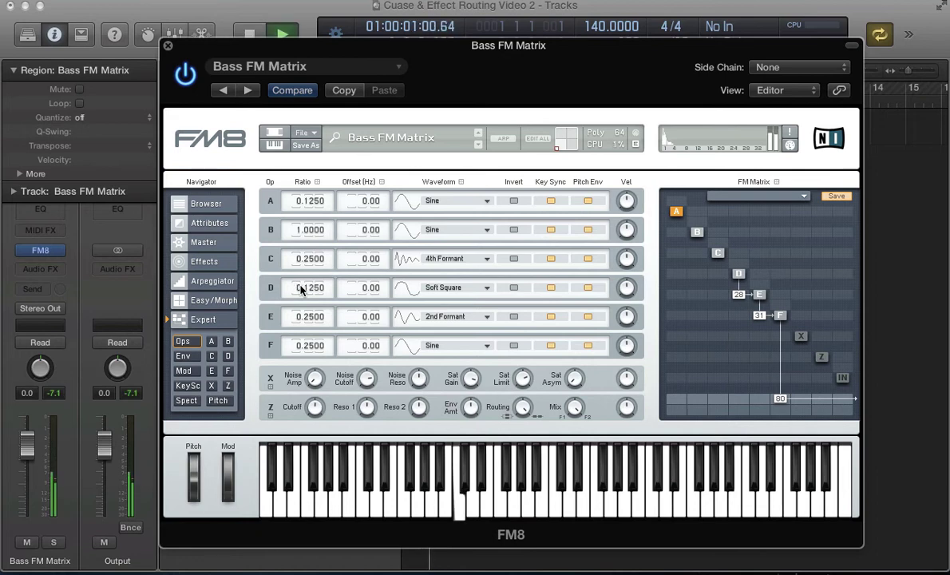
{"action": "key", "text": "space"}
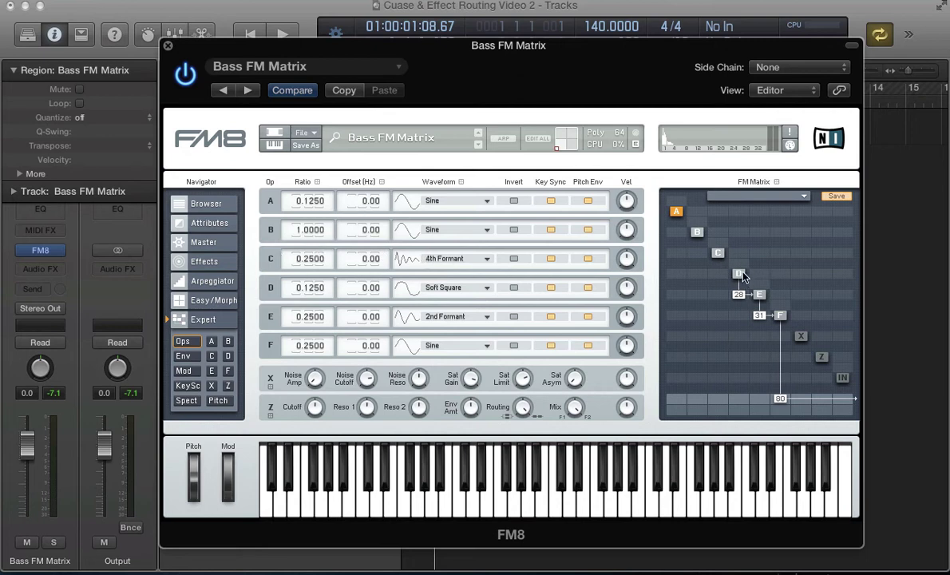
Add modulation from operator C into D at 39 while auditioning.
{"action": "key", "text": "space"}
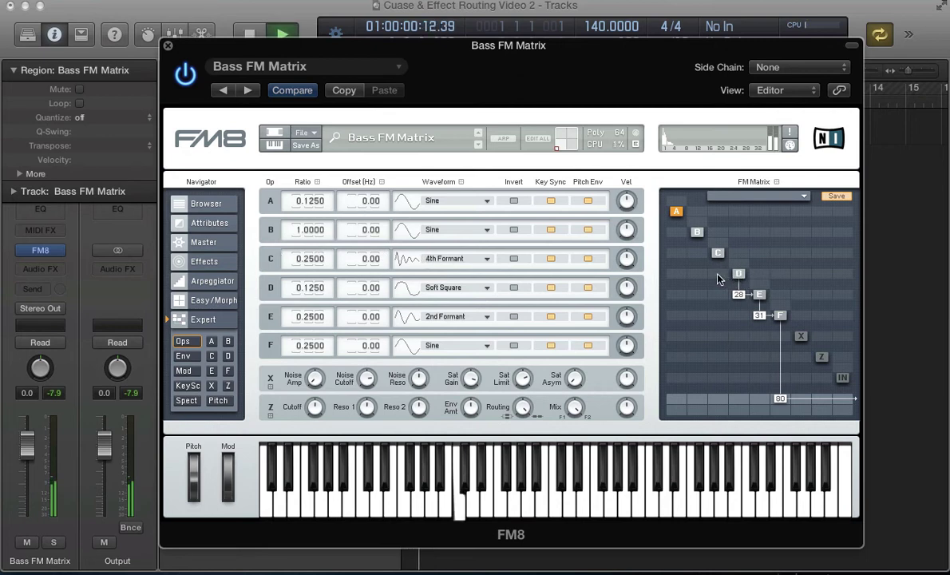
{"action": "left_click_drag", "start_coordinate": [721, 281], "coordinate": [725, 253]}
{"action": "key", "text": "space"}
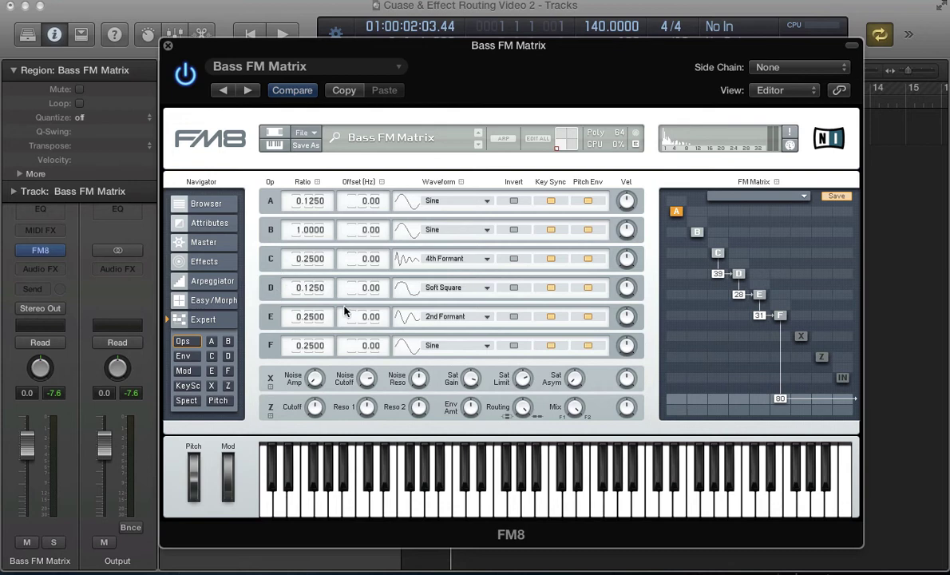
Compare 6th, 10th and 5th Formant waveforms on operator C during playback, ending on 6th Formant.
{"action": "key", "text": "space"}
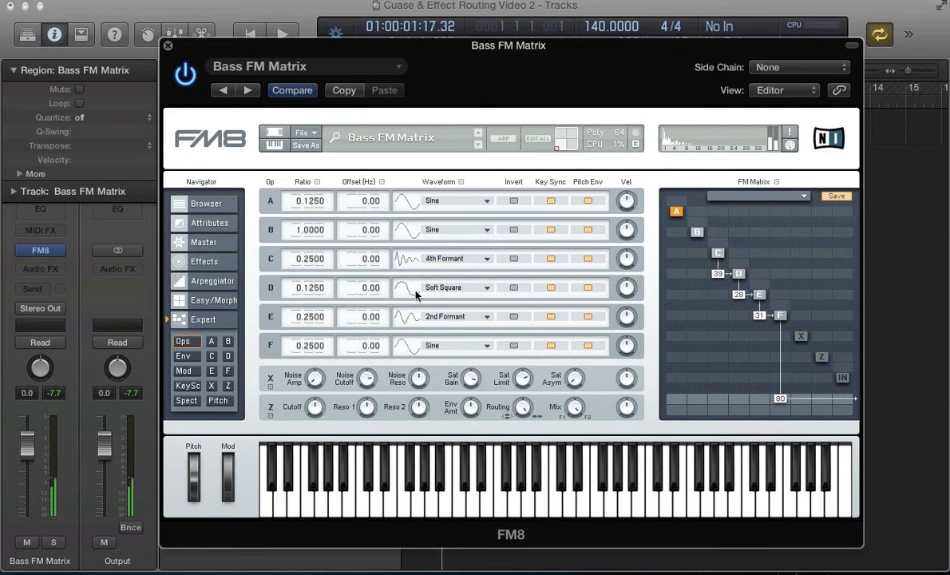
{"action": "left_click", "coordinate": [447, 259]}
{"action": "left_click", "coordinate": [431, 379]}
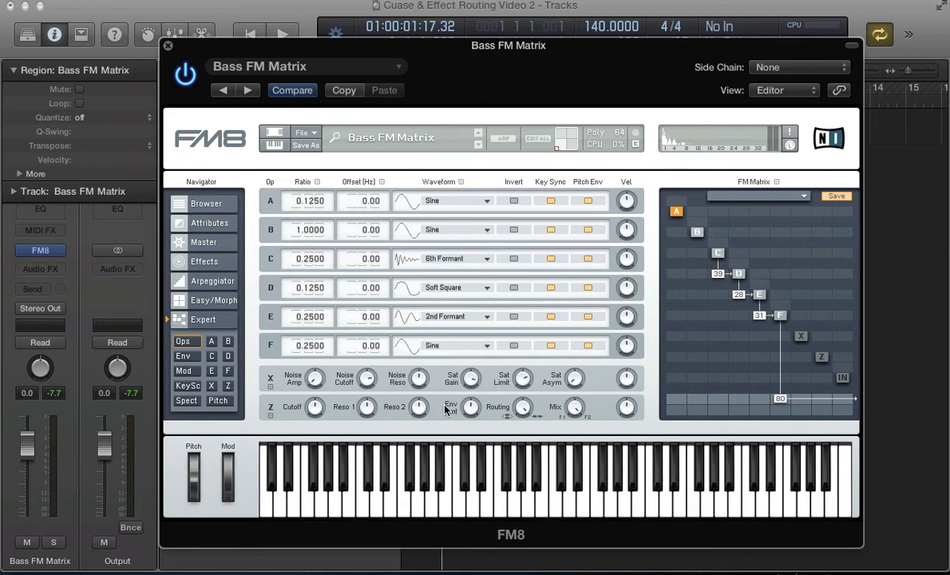
{"action": "left_click", "coordinate": [444, 259]}
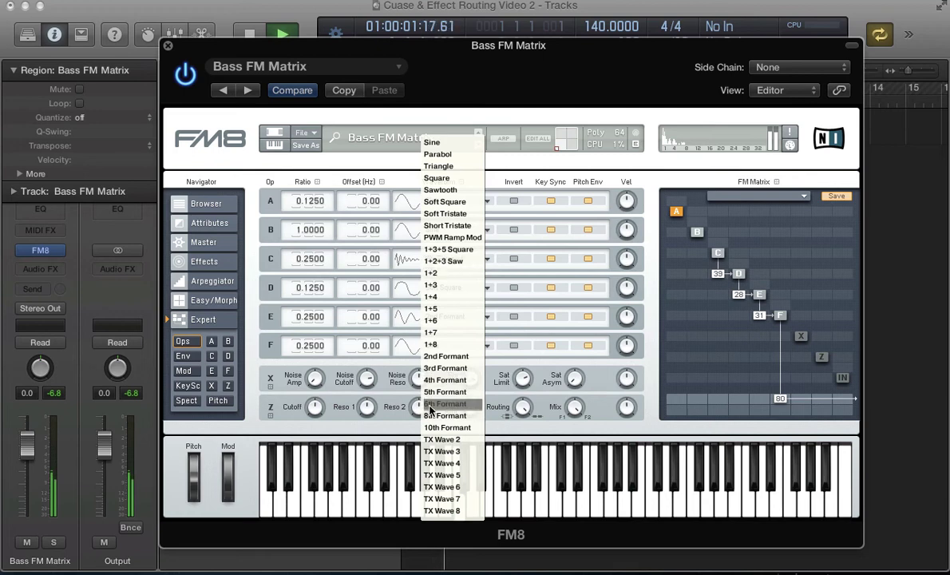
{"action": "left_click", "coordinate": [446, 428]}
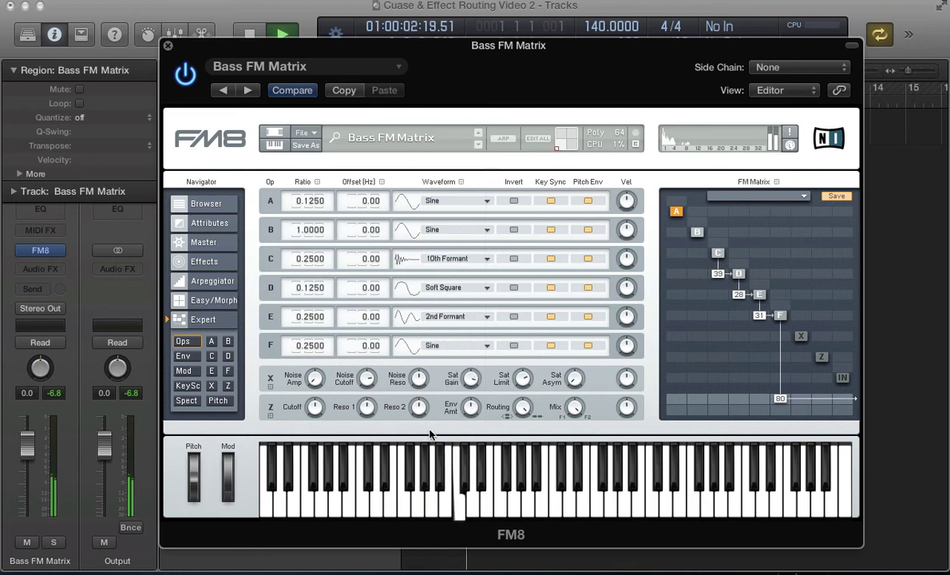
{"action": "left_click", "coordinate": [427, 262]}
{"action": "left_click", "coordinate": [445, 392]}
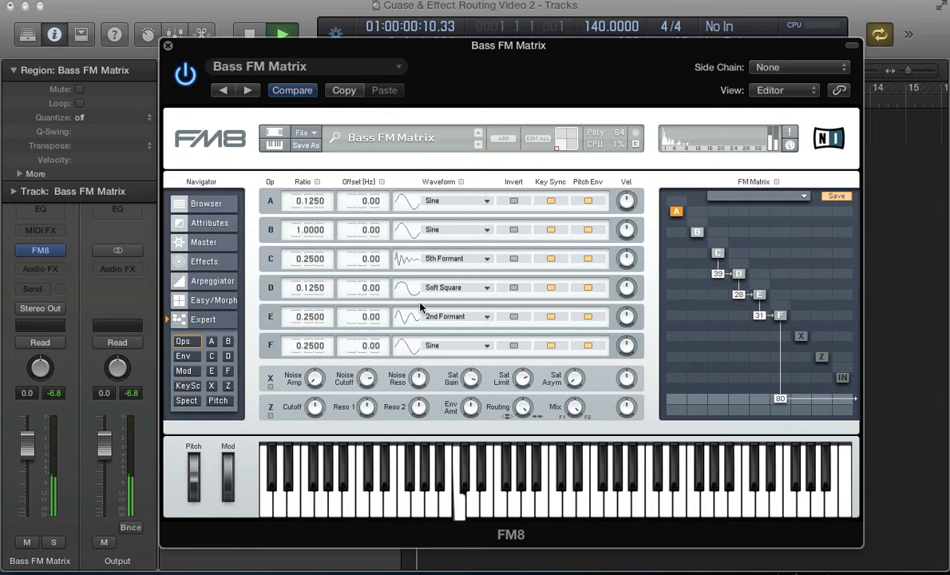
{"action": "left_click", "coordinate": [427, 261]}
{"action": "left_click", "coordinate": [423, 385]}
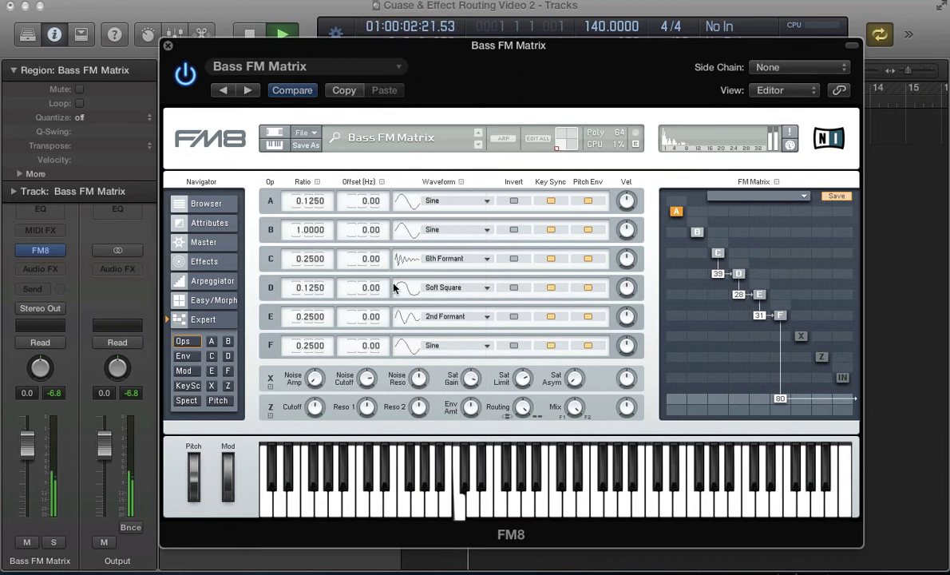
{"action": "key", "text": "space"}
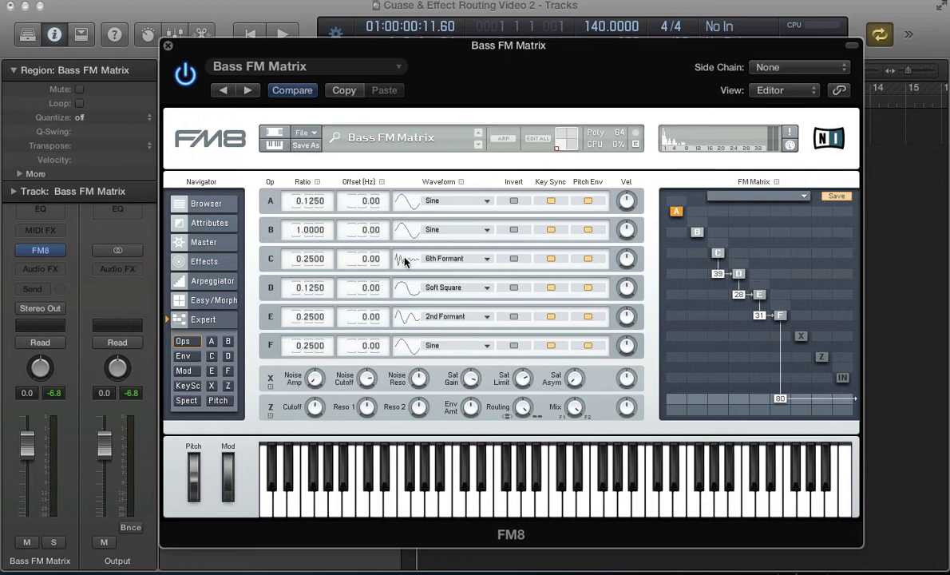
Step operator C's waveform through the TX waves to TX Wave 5 and audition it.
{"action": "key", "text": "space"}
{"action": "mouse_move", "coordinate": [405, 262]}
{"action": "left_mouse_down"}
{"action": "mouse_move", "coordinate": [412, 239]}
{"action": "mouse_move", "coordinate": [409, 254]}
{"action": "mouse_move", "coordinate": [409, 246]}
{"action": "left_mouse_up"}
{"action": "key", "text": "space"}
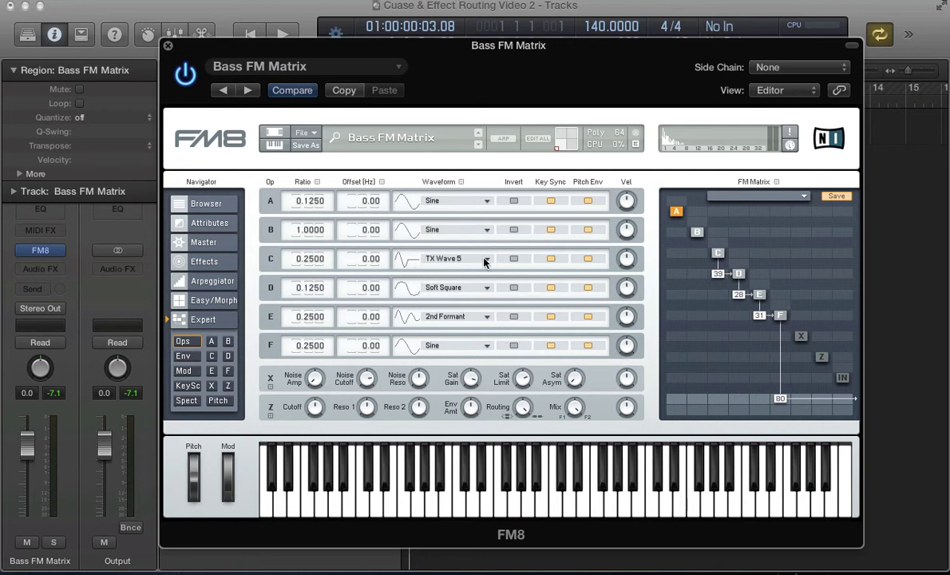
{"action": "key", "text": "space"}
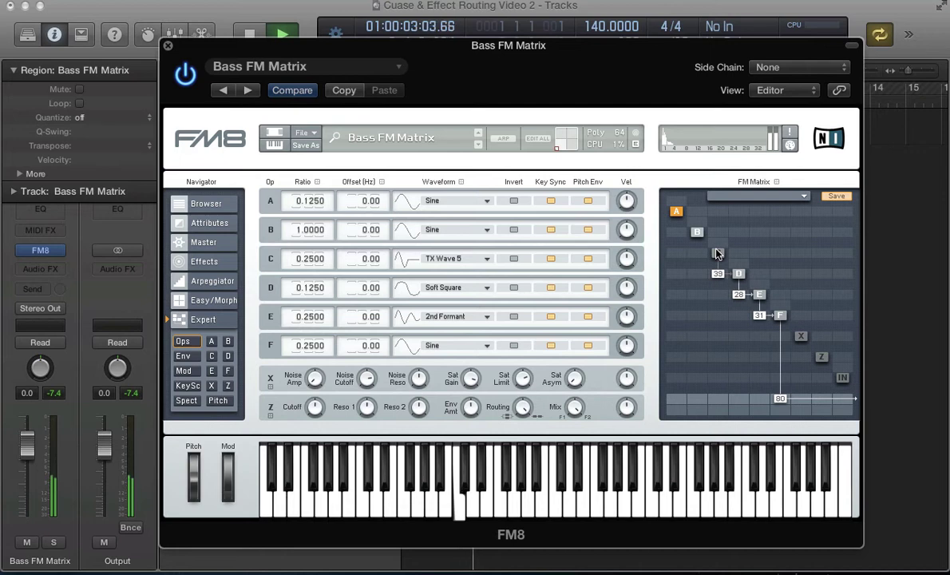
{"action": "key", "text": "space"}
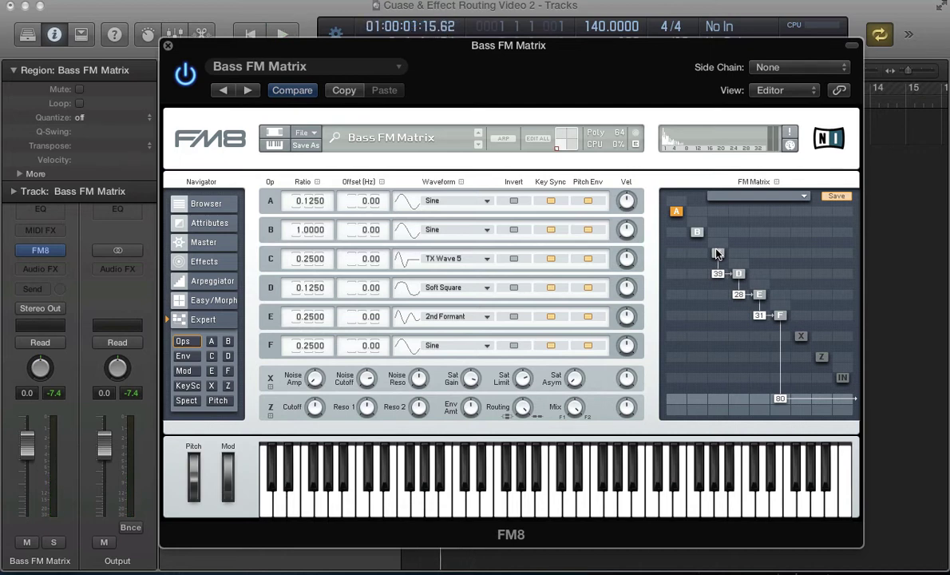
Audition the new waveform, then add modulation from operator B into C.
{"action": "key", "text": "space"}
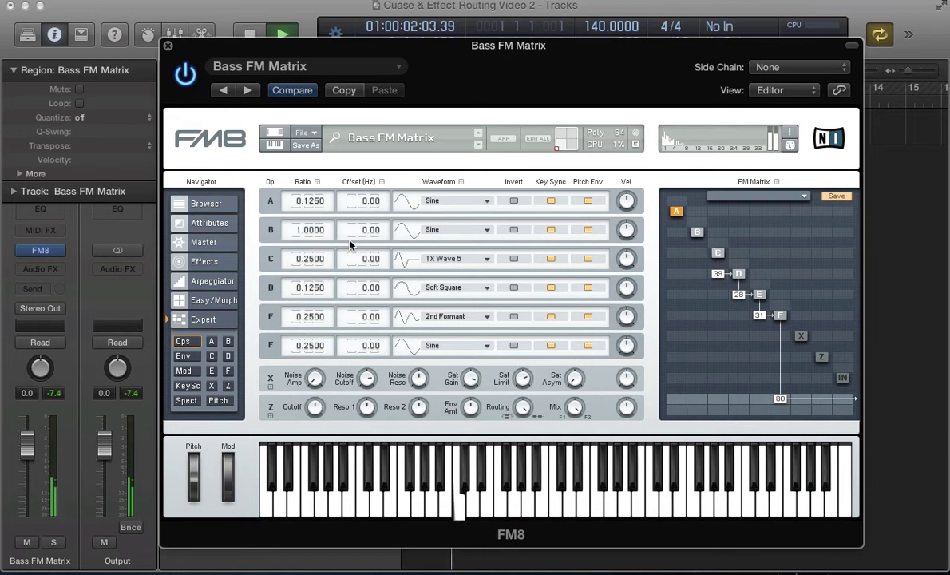
{"action": "key", "text": "space"}
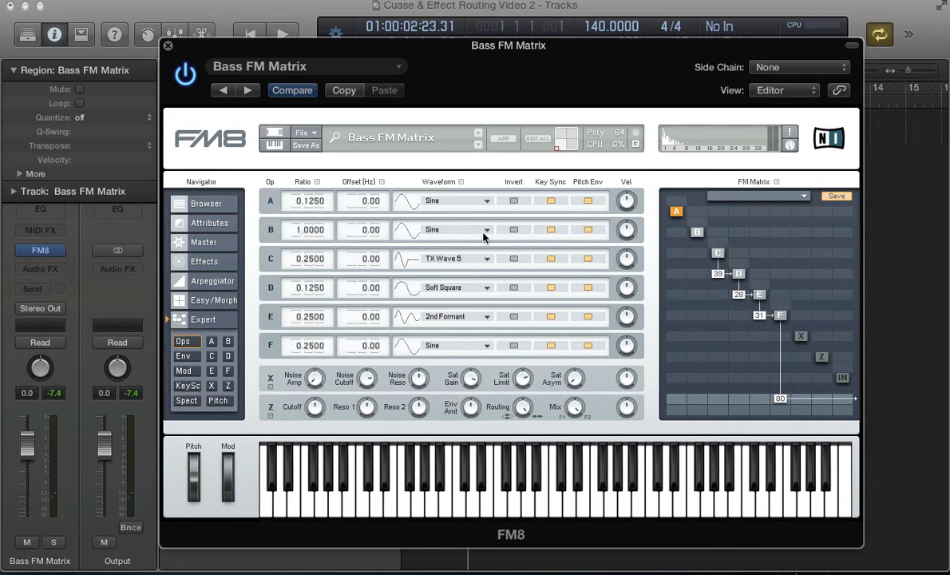
{"action": "key", "text": "space"}
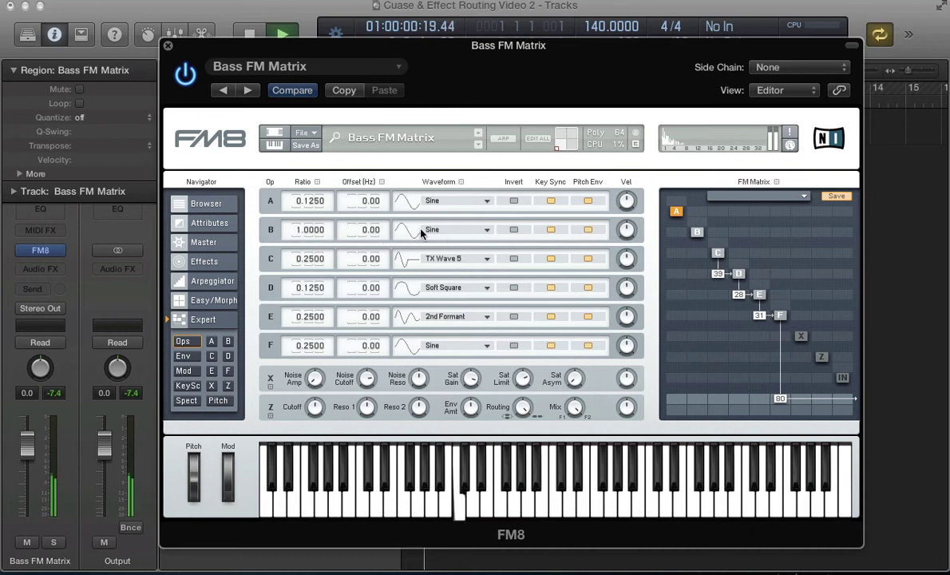
{"action": "key", "text": "space"}
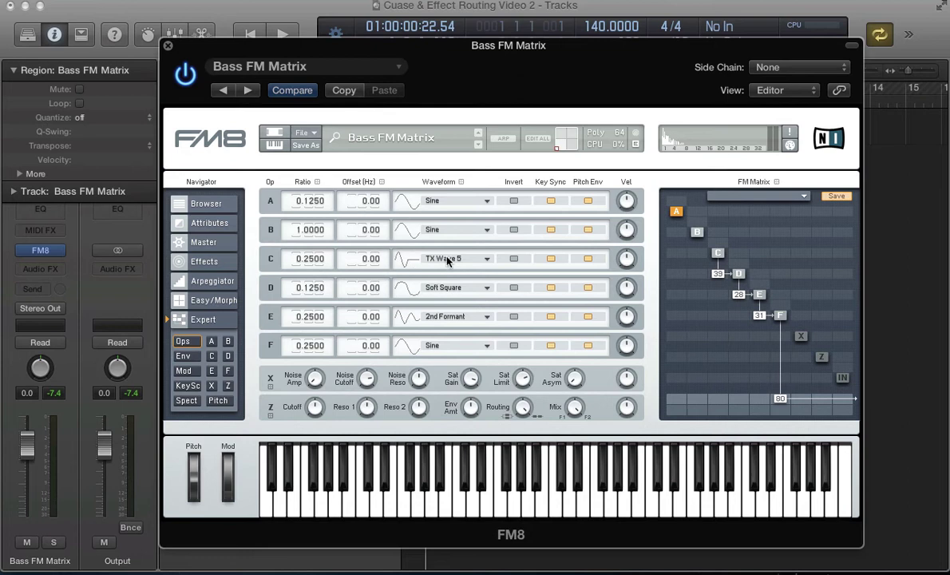
{"action": "key", "text": "space"}
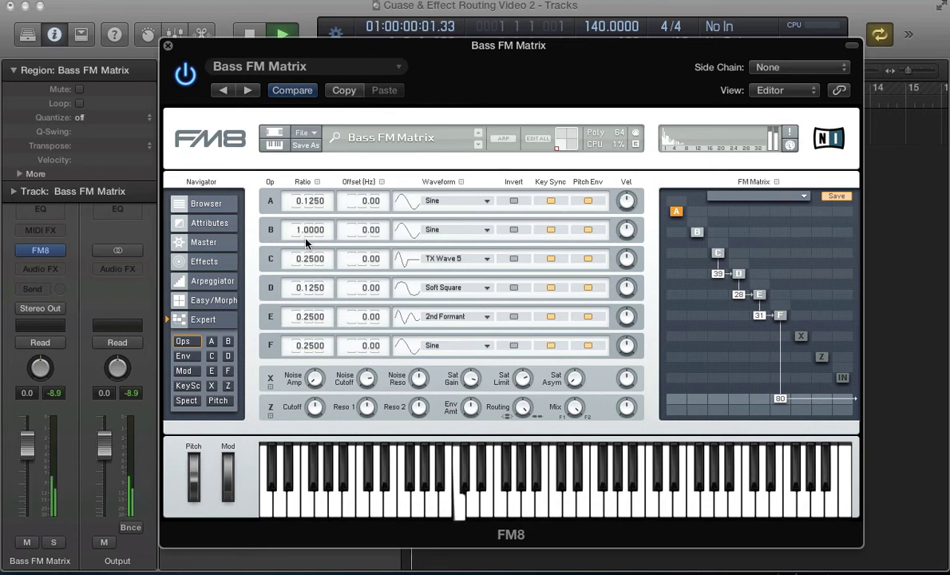
{"action": "left_click_drag", "start_coordinate": [694, 258], "coordinate": [706, 239]}
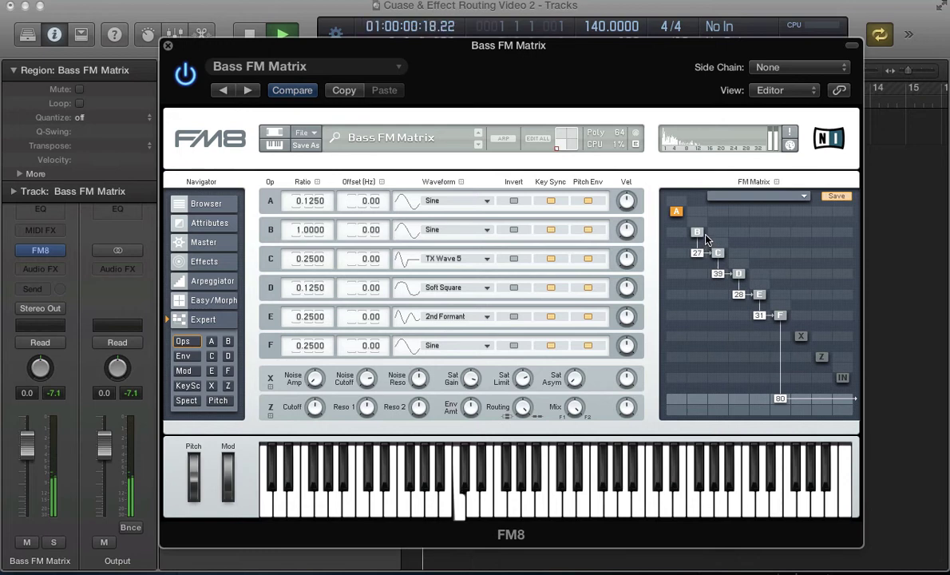
{"action": "key", "text": "space"}
Set operator B's ratio to 0.2500 and fine-tune the B→C amount to 26.
{"action": "double_click", "coordinate": [308, 230]}
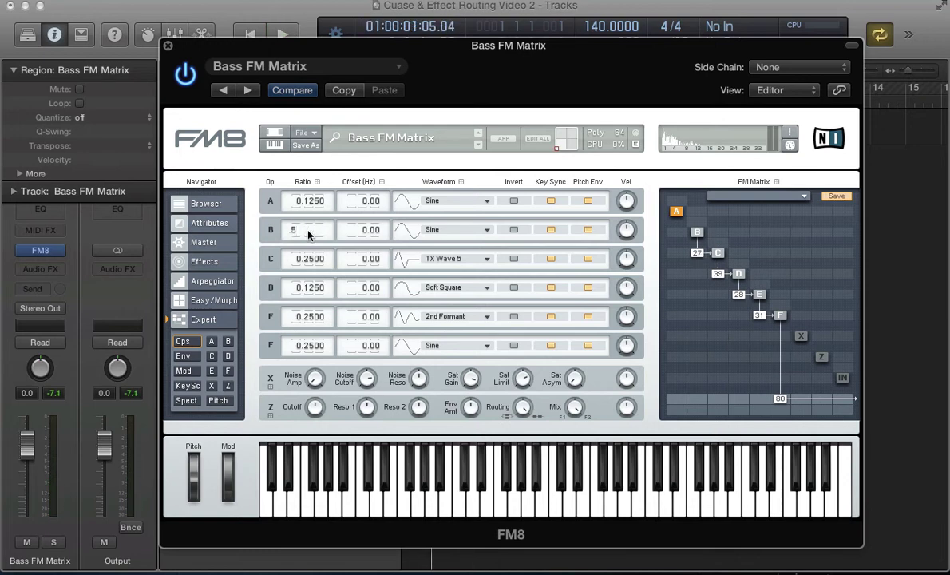
{"action": "key", "text": "Return"}
{"action": "key", "text": "space"}
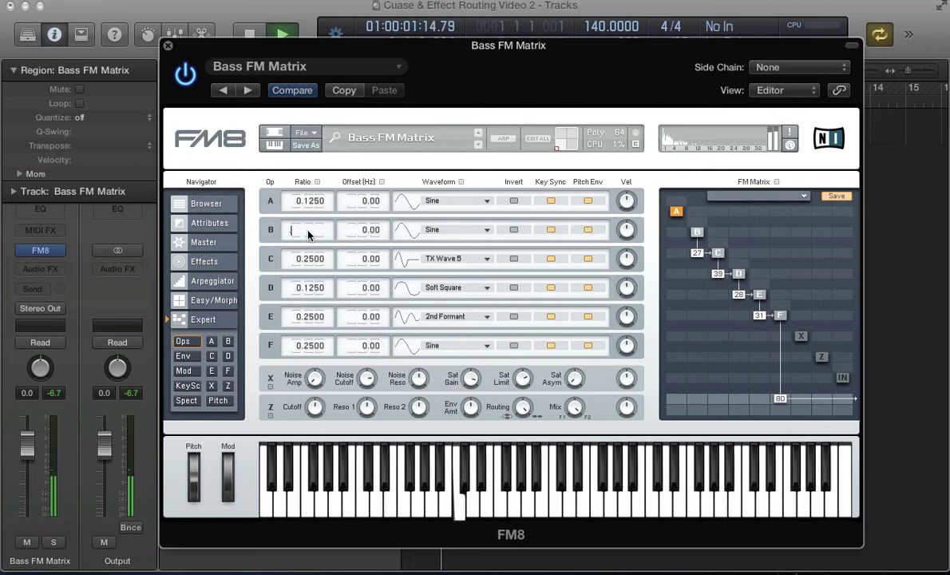
{"action": "type", "text": ".25"}
{"action": "key", "text": "Return"}
{"action": "mouse_move", "coordinate": [697, 253]}
{"action": "left_mouse_down"}
{"action": "mouse_move", "coordinate": [704, 233]}
{"action": "mouse_move", "coordinate": [705, 254]}
{"action": "left_mouse_up"}
Change operator A's waveform to 1+7.
{"action": "key", "text": "space"}
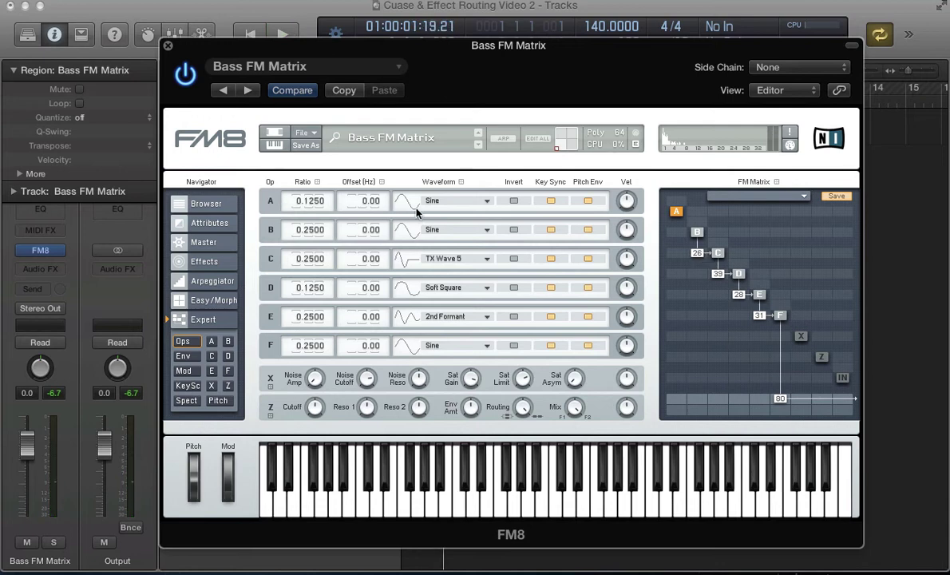
{"action": "left_click", "coordinate": [429, 204]}
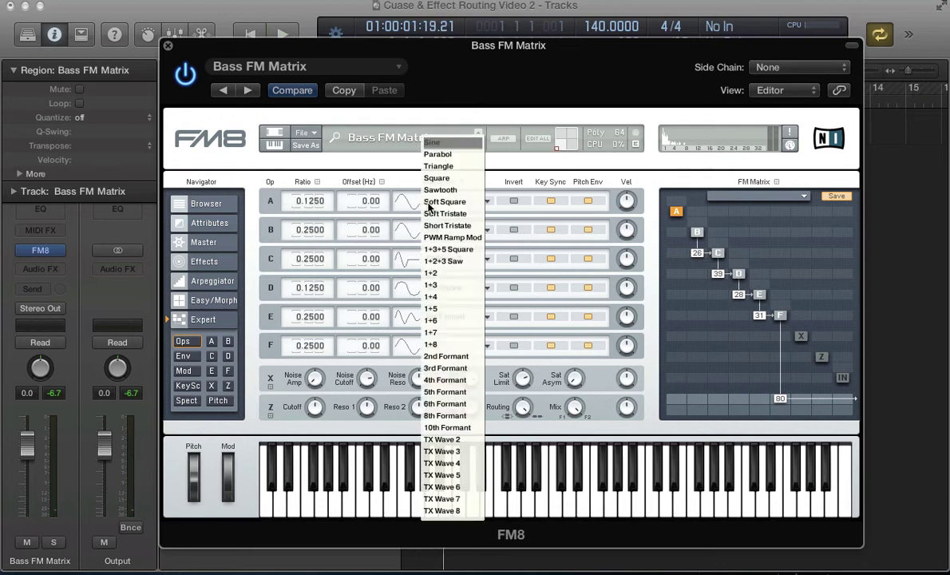
{"action": "left_click", "coordinate": [447, 363]}
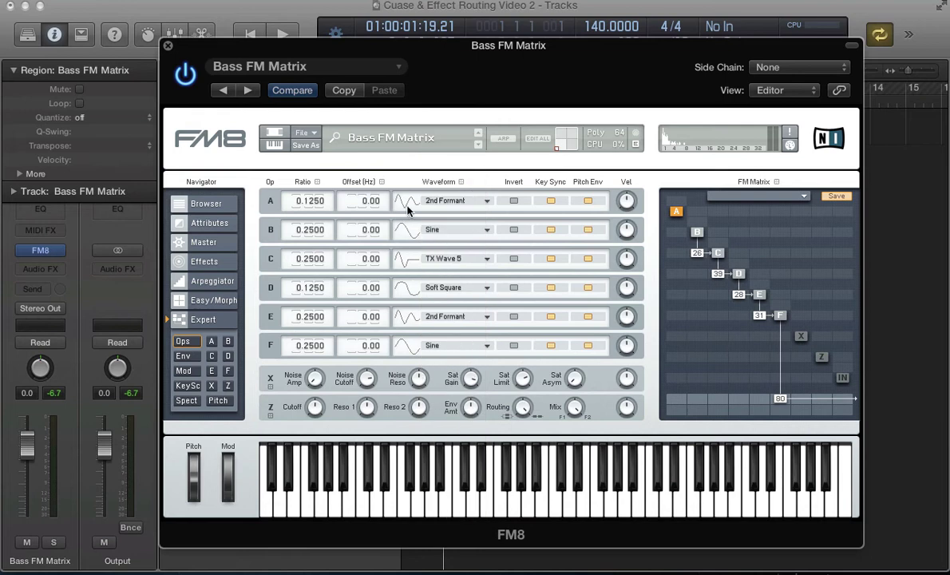
{"action": "left_click_drag", "start_coordinate": [408, 208], "coordinate": [397, 197]}
While the patch plays, route operator A into B at 28 and lower E→F to 28.
{"action": "key", "text": "space"}
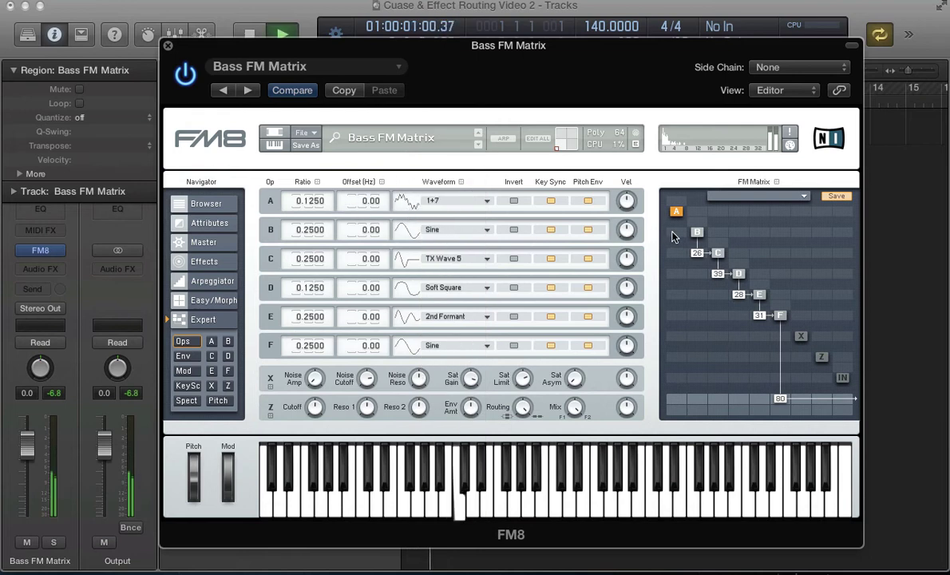
{"action": "mouse_move", "coordinate": [673, 236]}
{"action": "left_mouse_down"}
{"action": "mouse_move", "coordinate": [683, 215]}
{"action": "mouse_move", "coordinate": [678, 240]}
{"action": "left_mouse_up"}
{"action": "left_click_drag", "start_coordinate": [760, 314], "coordinate": [682, 237]}
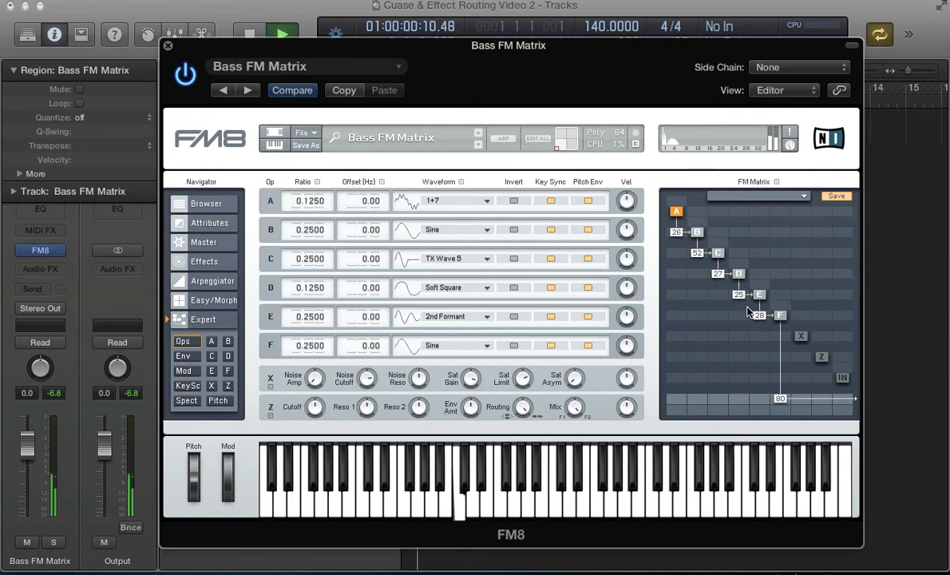
{"action": "key", "text": "space"}
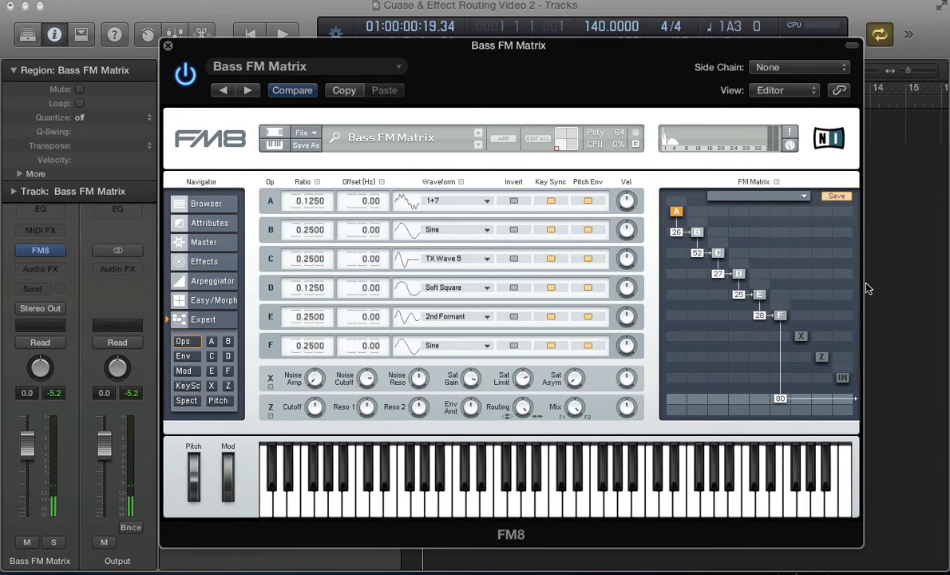
Set operator self-feedback to A 14, B 19, C 17, D 23, E 21 and F 19.
{"action": "left_click", "coordinate": [786, 310]}
{"action": "mouse_move", "coordinate": [786, 310]}
{"action": "left_mouse_down"}
{"action": "mouse_move", "coordinate": [745, 244]}
{"action": "mouse_move", "coordinate": [718, 239]}
{"action": "mouse_move", "coordinate": [718, 229]}
{"action": "mouse_move", "coordinate": [678, 202]}
{"action": "left_mouse_up"}
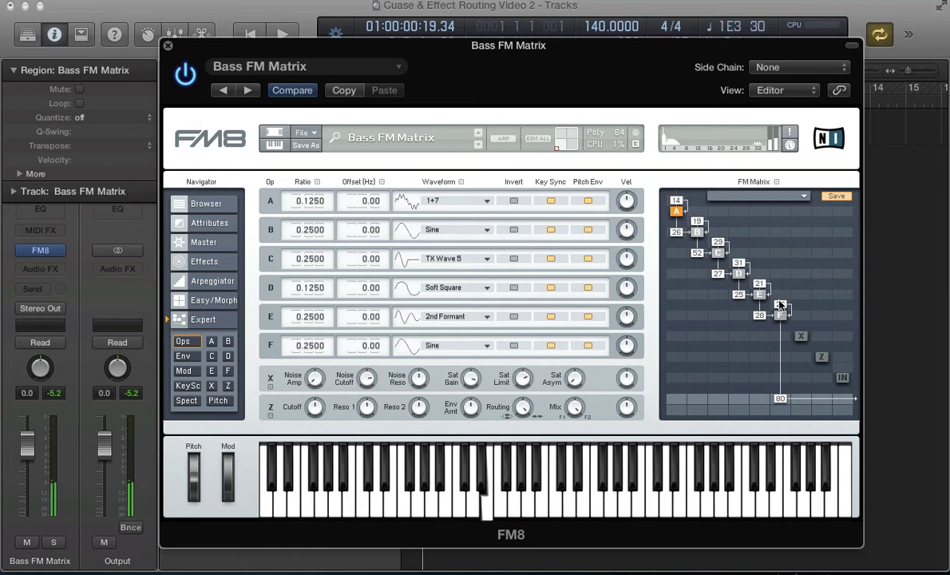
{"action": "left_click_drag", "start_coordinate": [780, 308], "coordinate": [781, 313]}
{"action": "left_click_drag", "start_coordinate": [739, 266], "coordinate": [715, 253]}
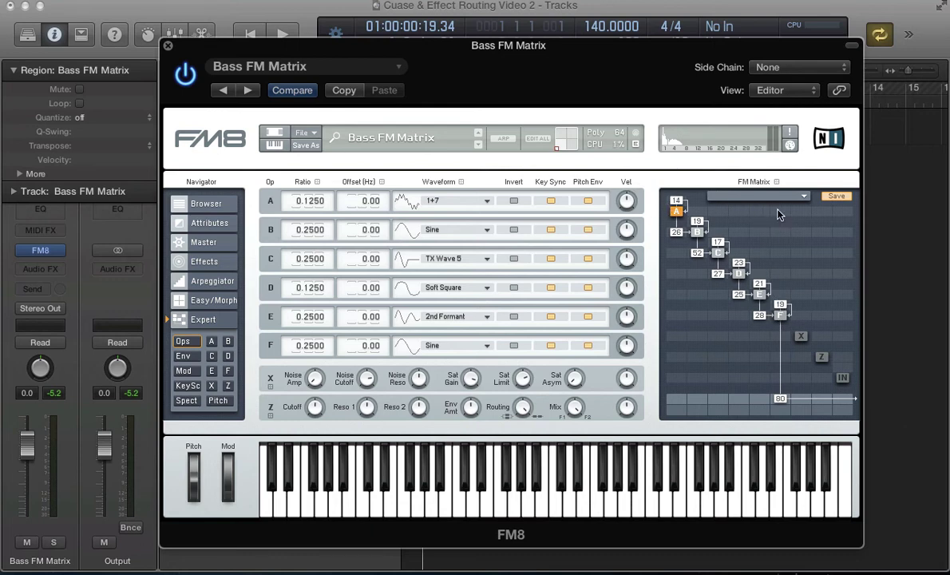
Route operator F back into A and set F's ratio to 0.1250.
{"action": "mouse_move", "coordinate": [781, 211]}
{"action": "left_mouse_down"}
{"action": "mouse_move", "coordinate": [783, 191]}
{"action": "mouse_move", "coordinate": [788, 207]}
{"action": "left_mouse_up"}
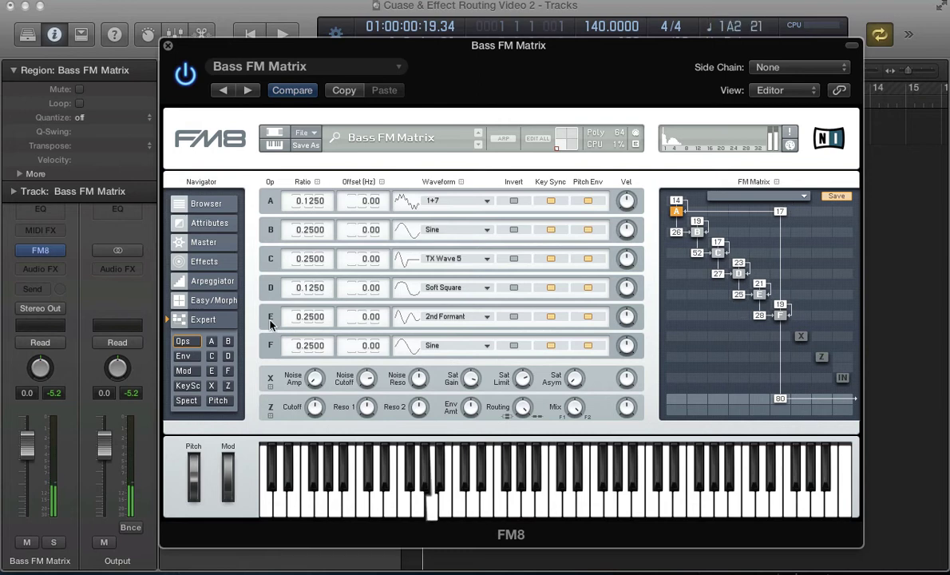
{"action": "double_click", "coordinate": [306, 347]}
{"action": "type", "text": "1"}
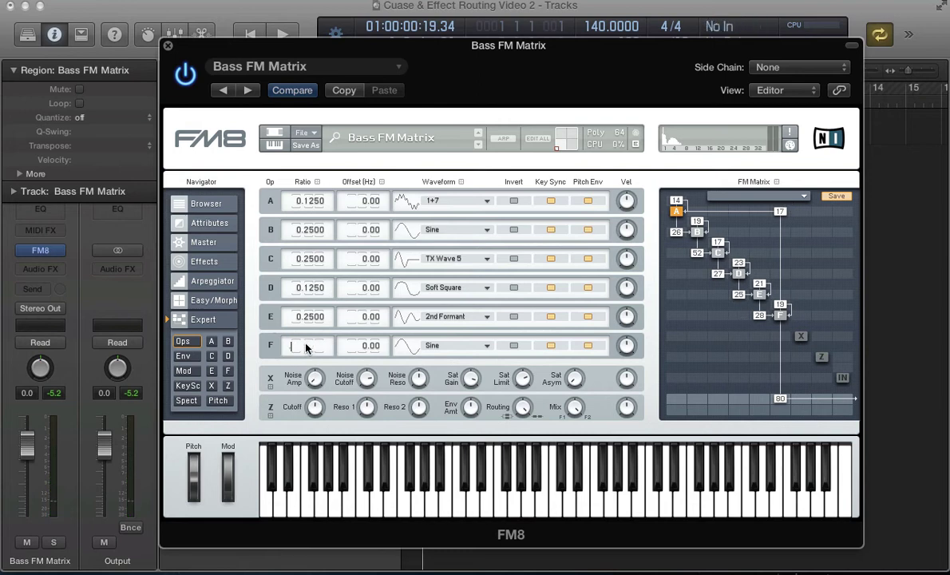
{"action": "type", "text": "25"}
{"action": "key", "text": "Return"}
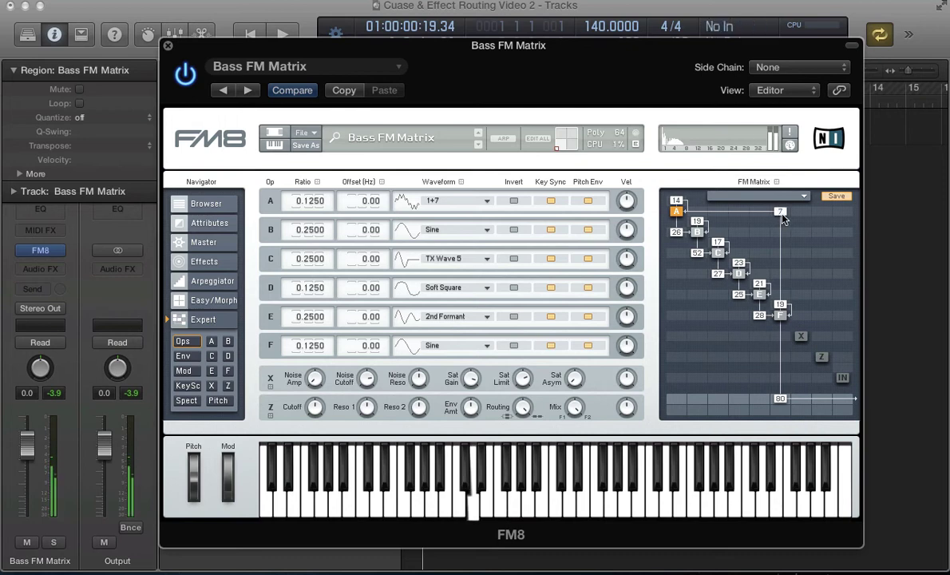
Re-add the F→A modulation at 12, then lower B→C to 41 and A→B to 22.
{"action": "left_click_drag", "start_coordinate": [780, 214], "coordinate": [785, 227]}
{"action": "left_click", "coordinate": [785, 214]}
{"action": "scroll", "coordinate": [784, 212], "scroll_direction": "down", "scroll_amount": 5}
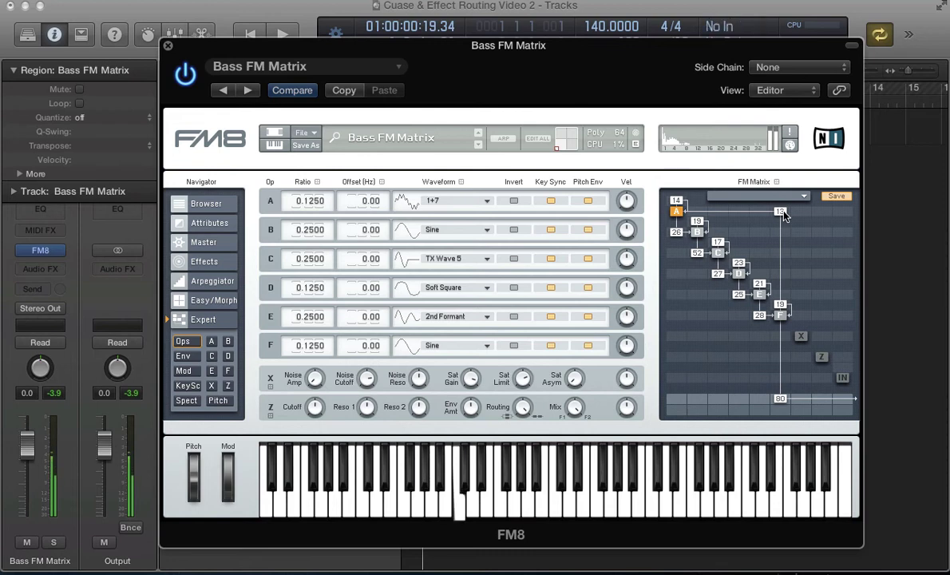
{"action": "scroll", "coordinate": [783, 214], "scroll_direction": "down", "scroll_amount": 1}
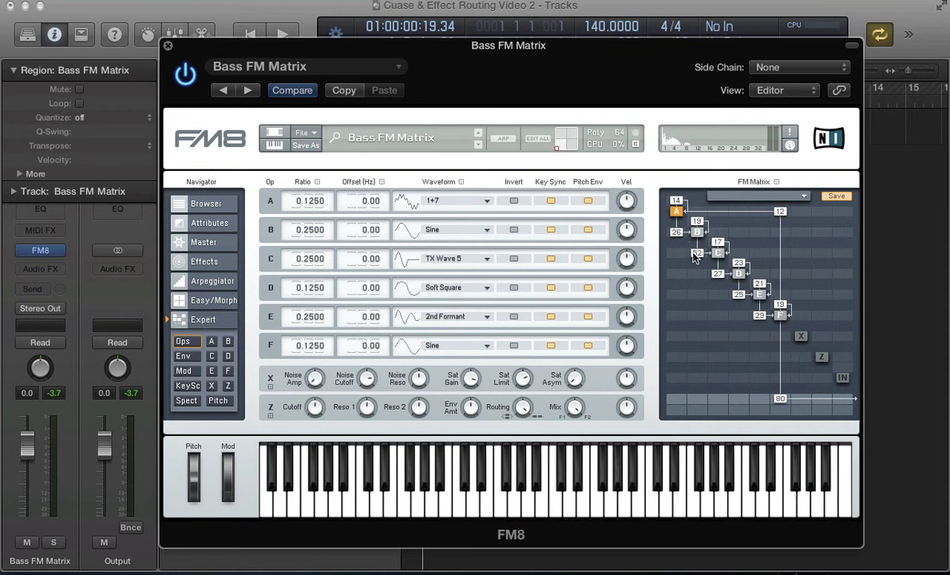
{"action": "left_click_drag", "start_coordinate": [694, 252], "coordinate": [695, 255]}
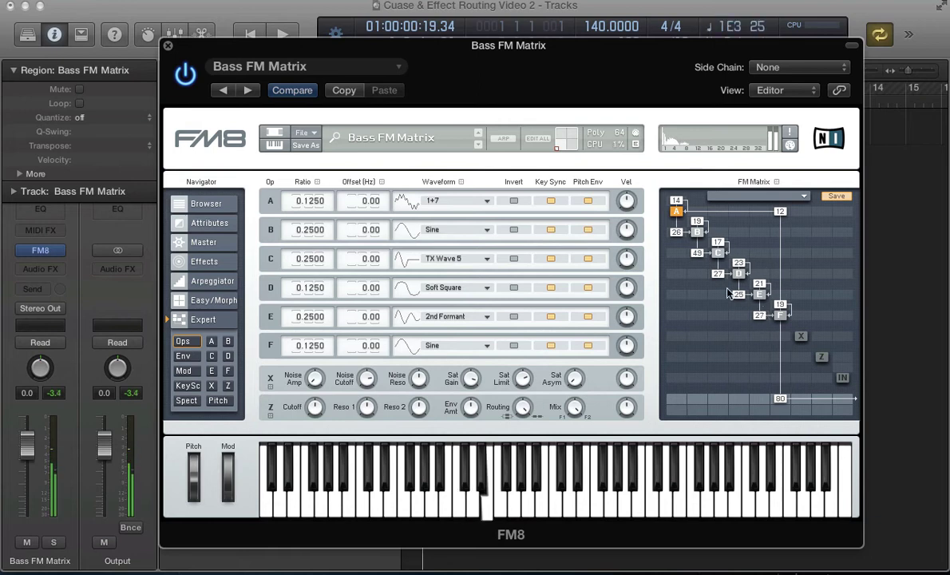
{"action": "left_click_drag", "start_coordinate": [698, 256], "coordinate": [698, 263]}
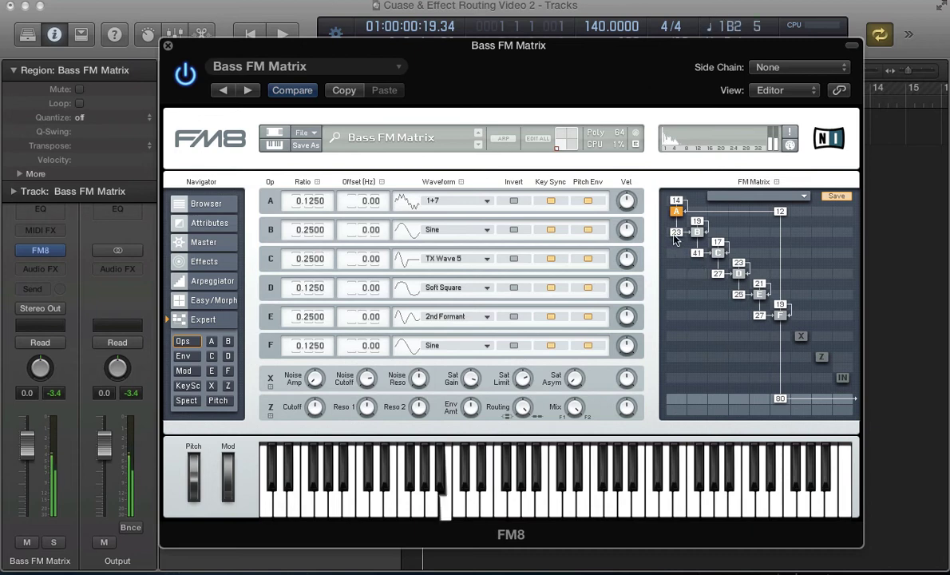
{"action": "left_click_drag", "start_coordinate": [677, 232], "coordinate": [683, 237]}
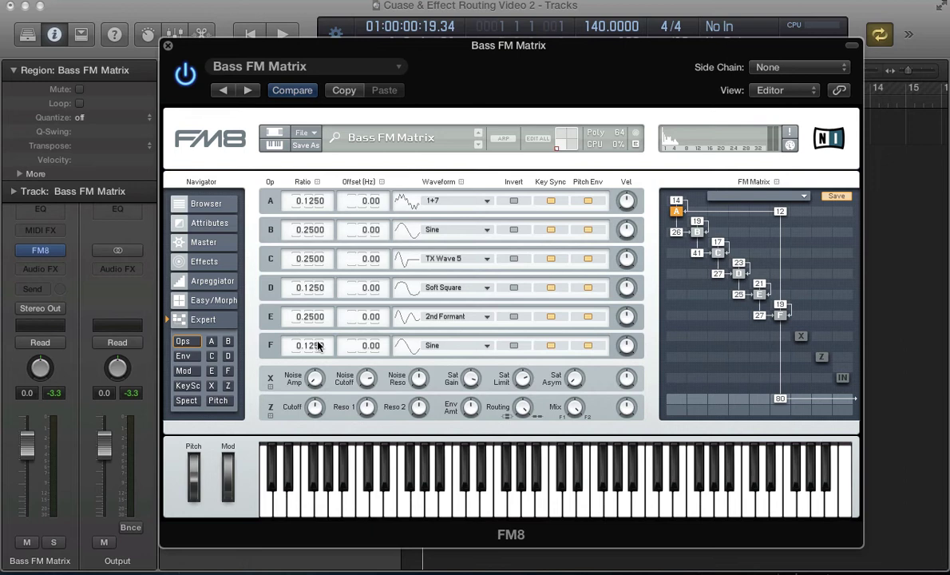
Raise the Shelving EQ high shelf, increase Peak EQ Q2 to about 63, and shift its upper peak higher.
{"action": "left_click", "coordinate": [192, 260]}
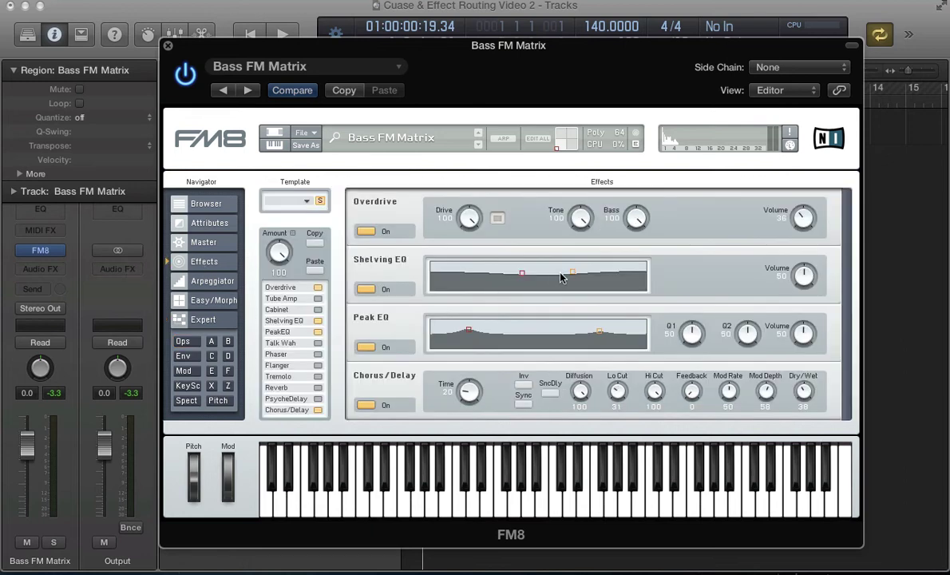
{"action": "left_click_drag", "start_coordinate": [564, 274], "coordinate": [556, 271]}
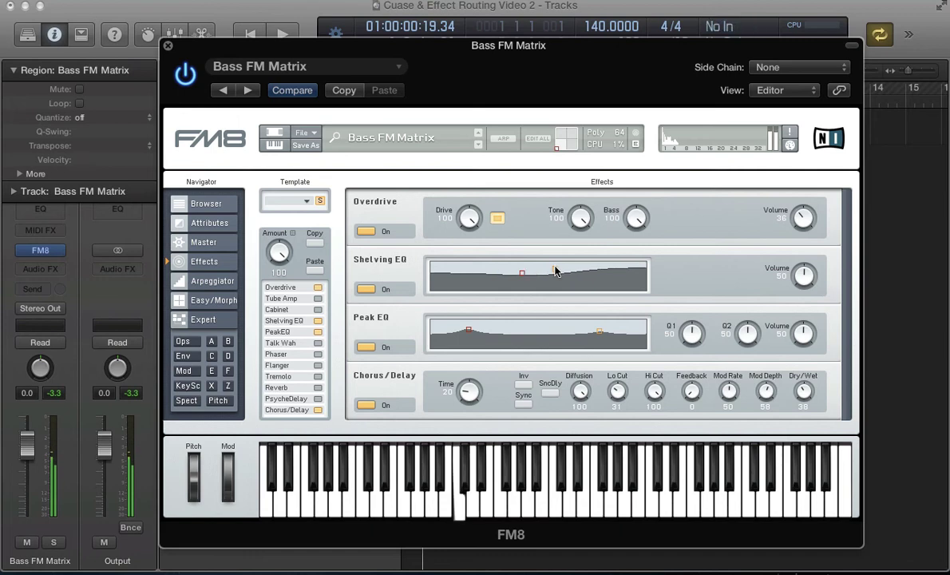
{"action": "left_click_drag", "start_coordinate": [725, 341], "coordinate": [725, 317]}
{"action": "mouse_move", "coordinate": [598, 333]}
{"action": "left_mouse_down"}
{"action": "mouse_move", "coordinate": [611, 334]}
{"action": "mouse_move", "coordinate": [603, 334]}
{"action": "left_mouse_up"}
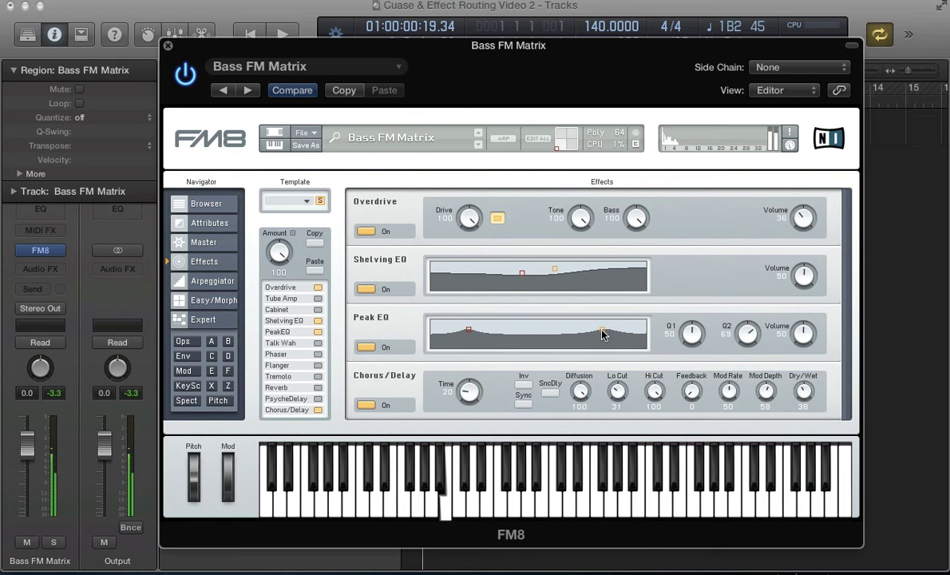
{"action": "left_click", "coordinate": [183, 341]}
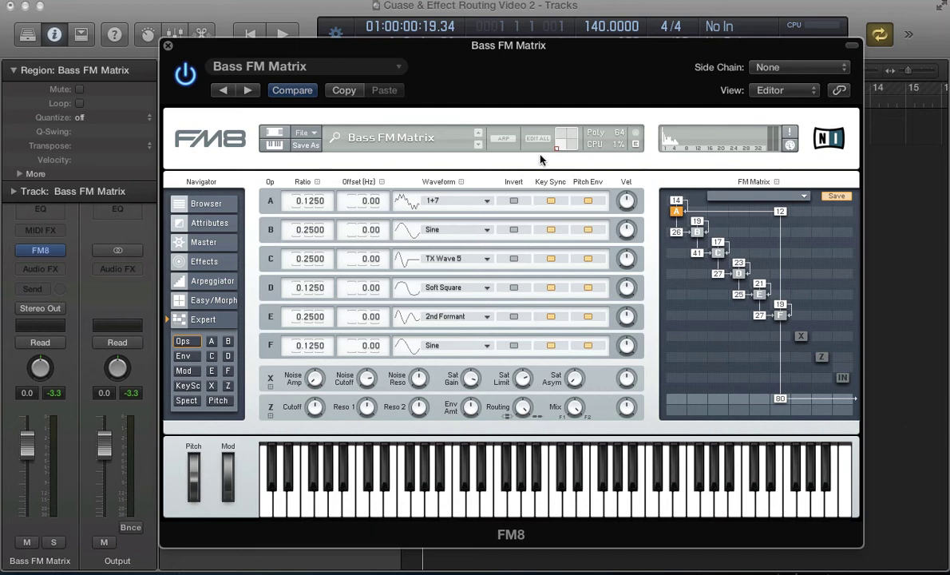
Switch to the other patch variant and try an effects Amount of 73 before leaving it at 100.
{"action": "left_click", "coordinate": [560, 142]}
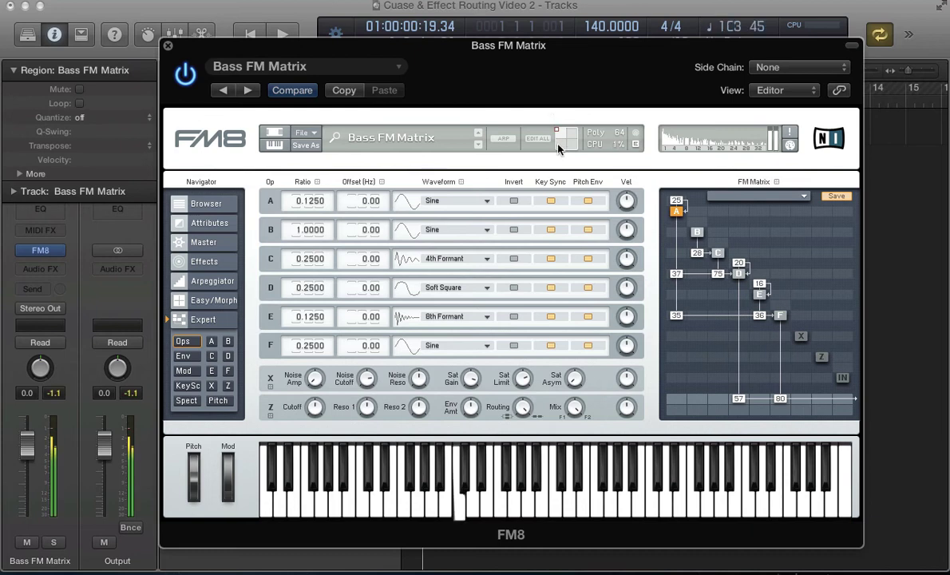
{"action": "left_click", "coordinate": [202, 261]}
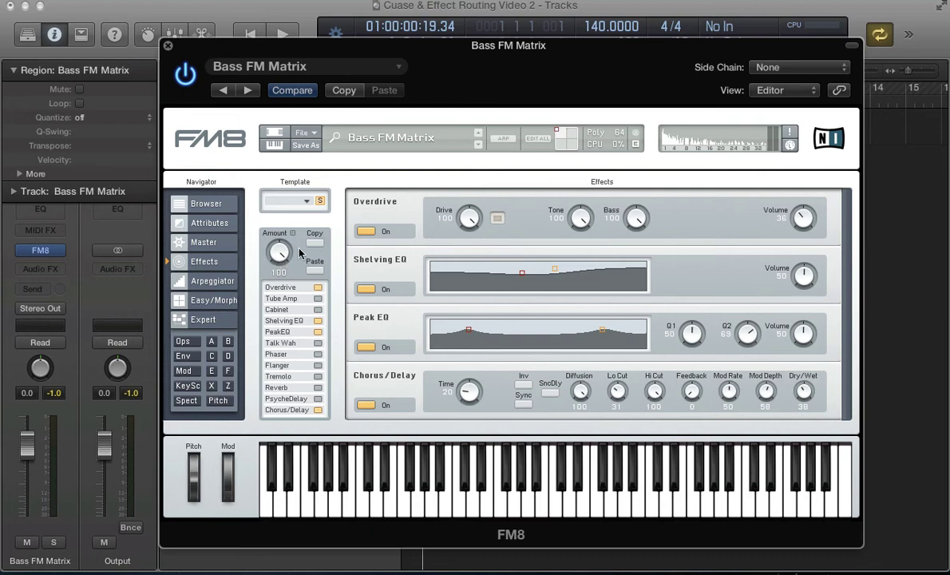
{"action": "left_click_drag", "start_coordinate": [278, 261], "coordinate": [275, 279]}
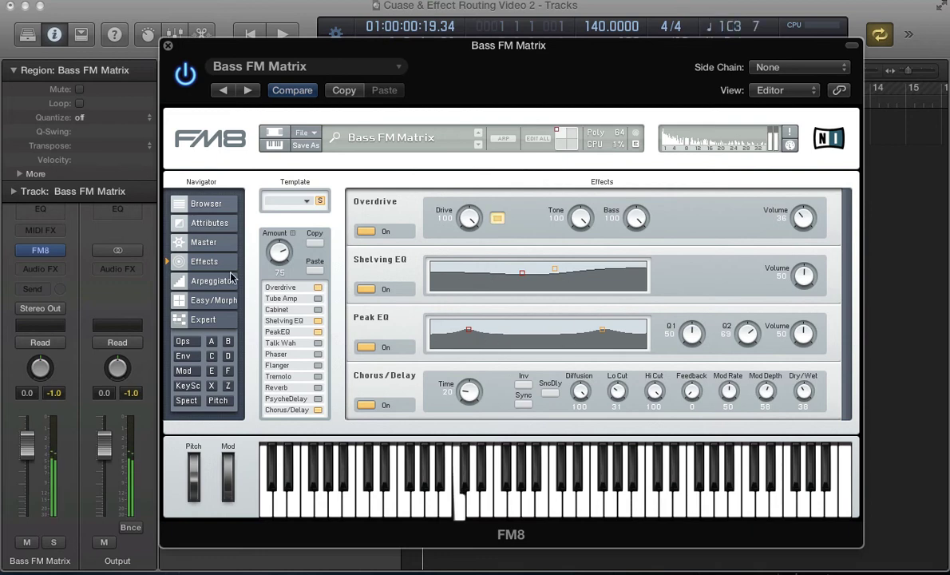
{"action": "left_click_drag", "start_coordinate": [274, 256], "coordinate": [276, 270]}
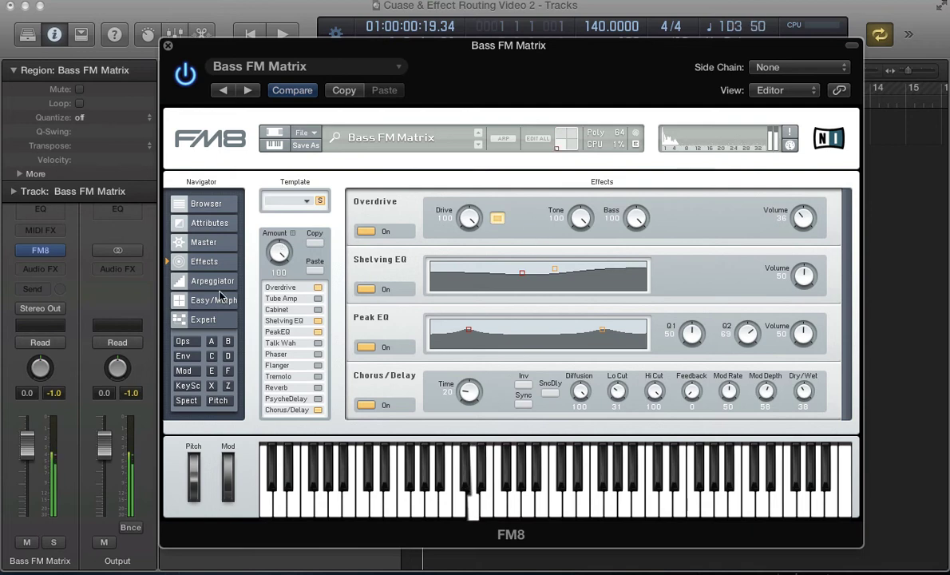
On the other patch variant, lower operator F's output to 68 and remove B's modulation of C.
{"action": "left_click", "coordinate": [182, 318]}
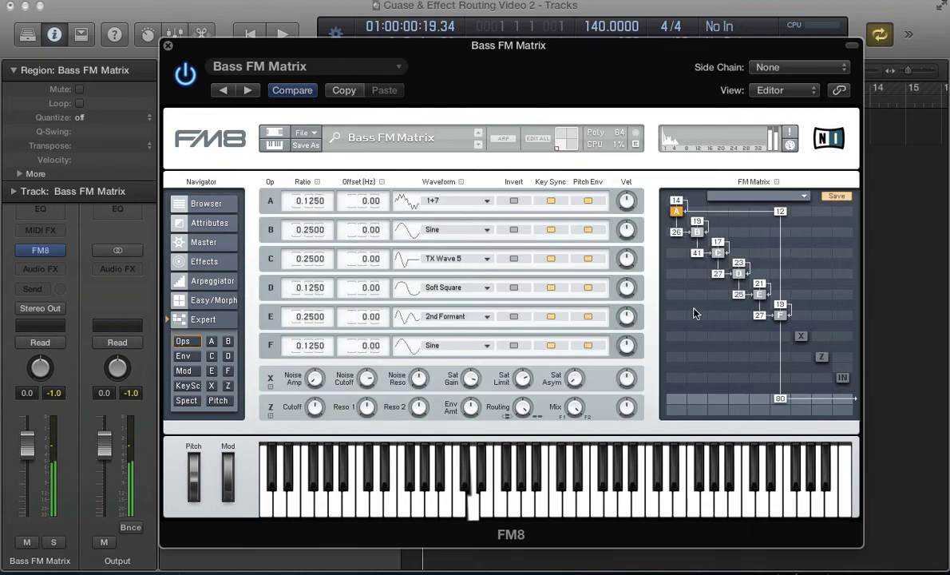
{"action": "left_click", "coordinate": [558, 147]}
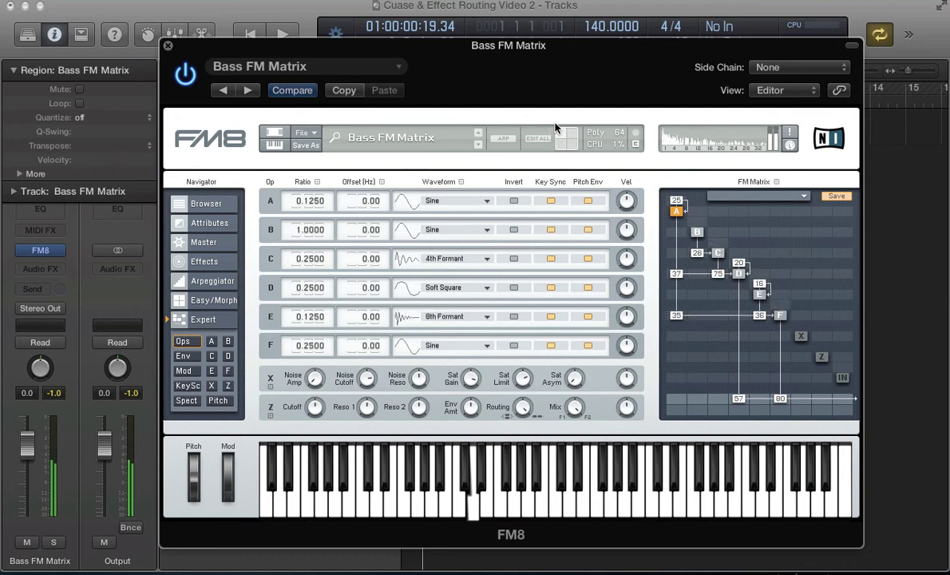
{"action": "left_click", "coordinate": [557, 141]}
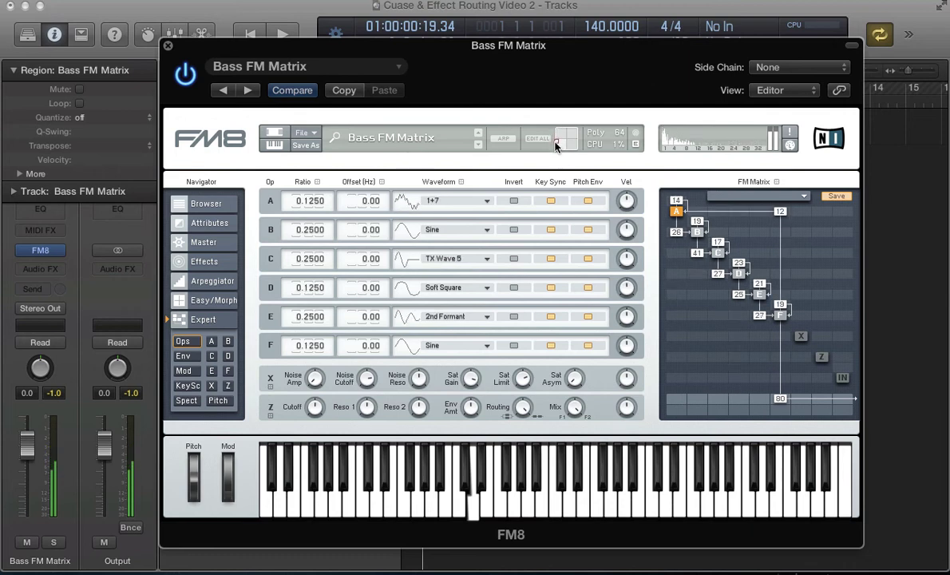
{"action": "key", "text": "super+z"}
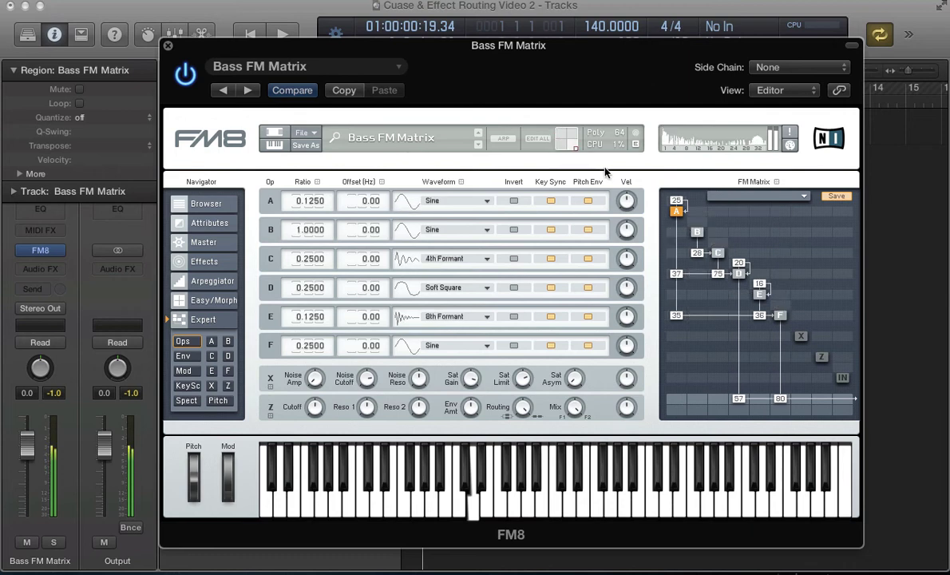
{"action": "key", "text": "super+shift+z"}
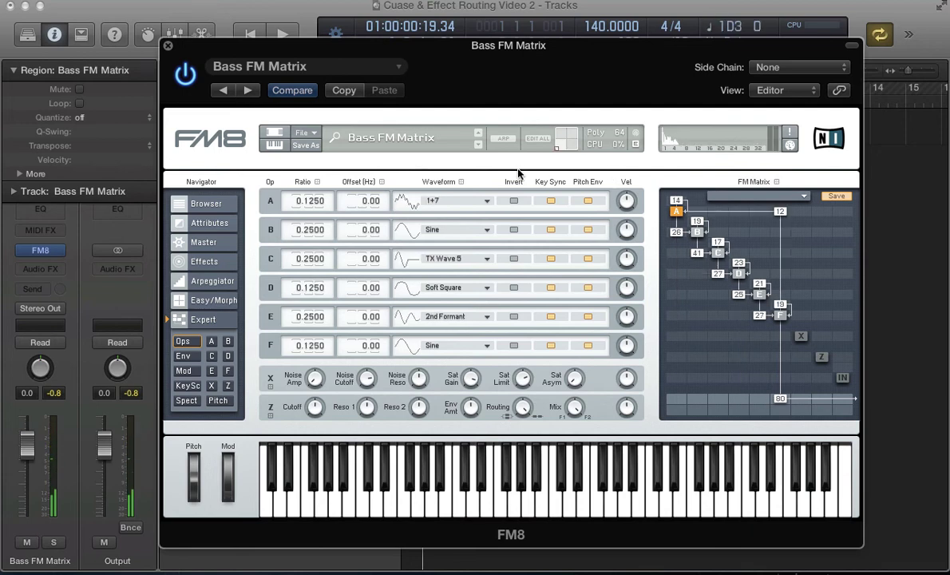
{"action": "left_click", "coordinate": [557, 148]}
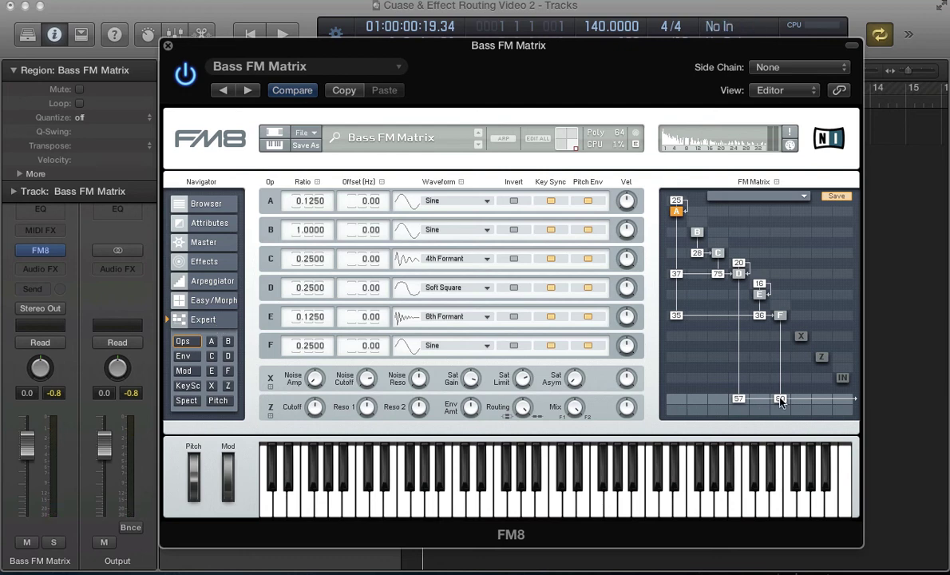
{"action": "left_click_drag", "start_coordinate": [781, 399], "coordinate": [734, 412]}
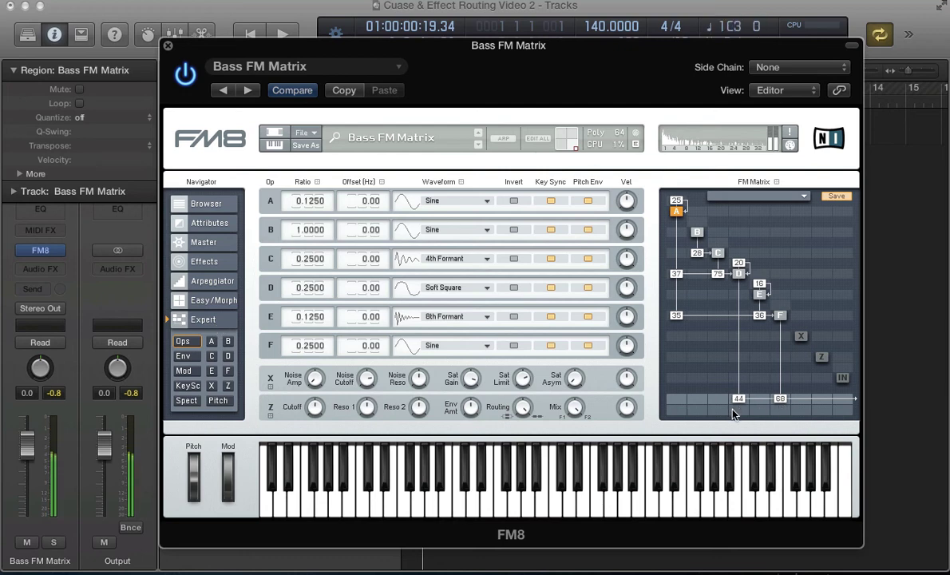
{"action": "left_click_drag", "start_coordinate": [698, 253], "coordinate": [673, 347]}
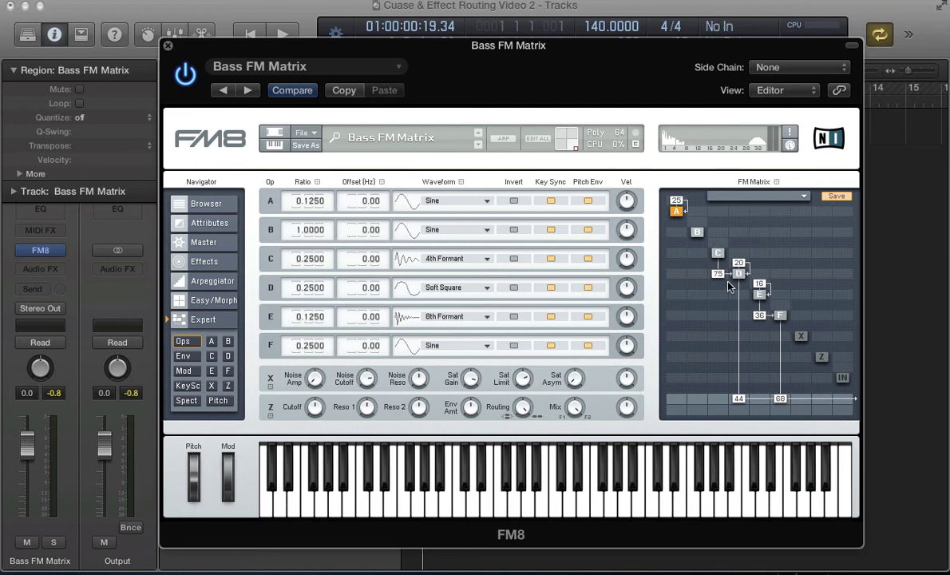
Inspect the F, D and B envelopes, then send operator B to the output at 52.
{"action": "left_click", "coordinate": [183, 358]}
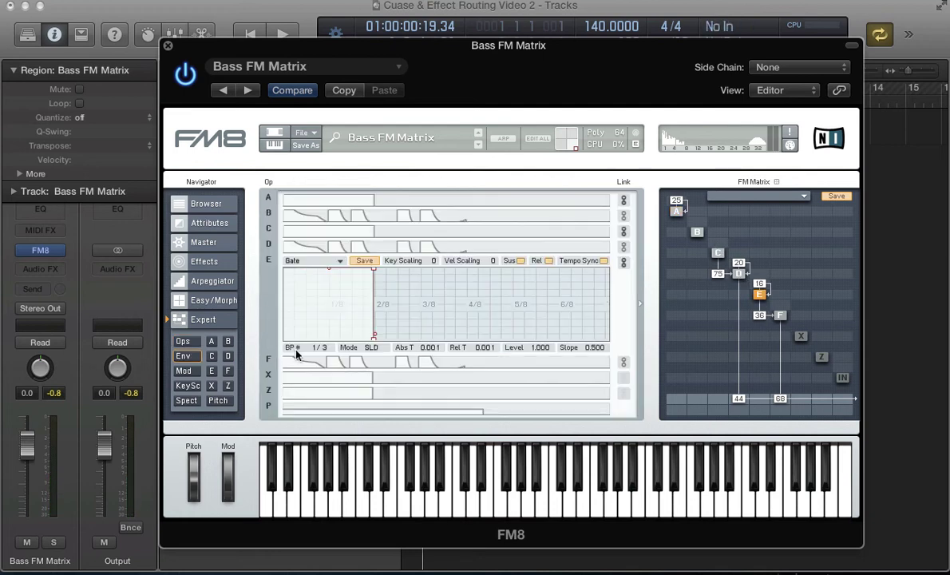
{"action": "left_click", "coordinate": [337, 364]}
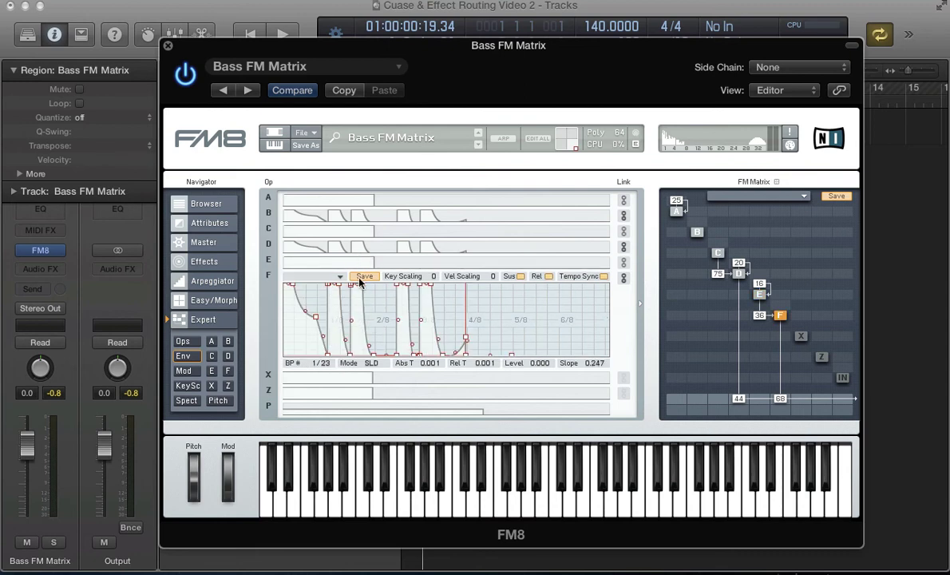
{"action": "left_click", "coordinate": [349, 250]}
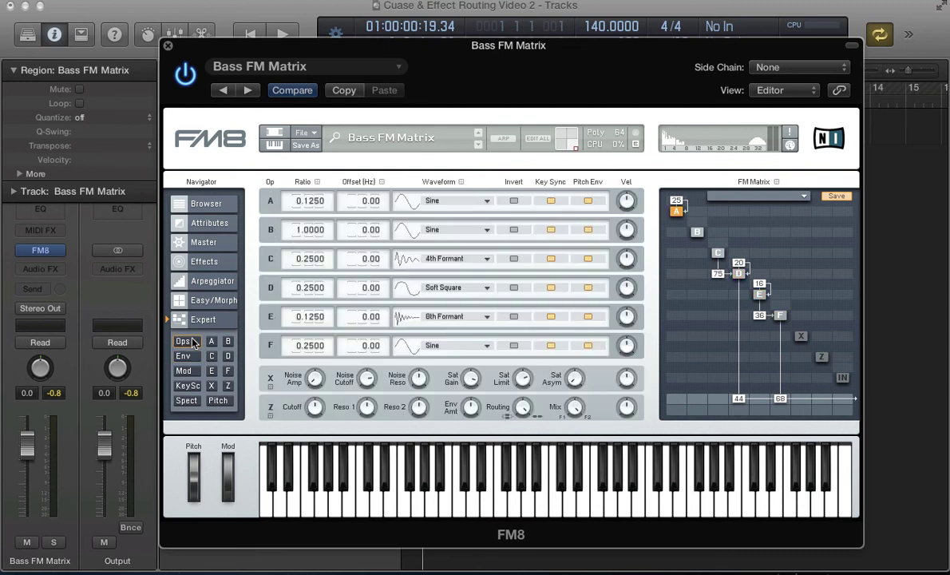
{"action": "left_click", "coordinate": [183, 341]}
{"action": "left_click", "coordinate": [183, 356]}
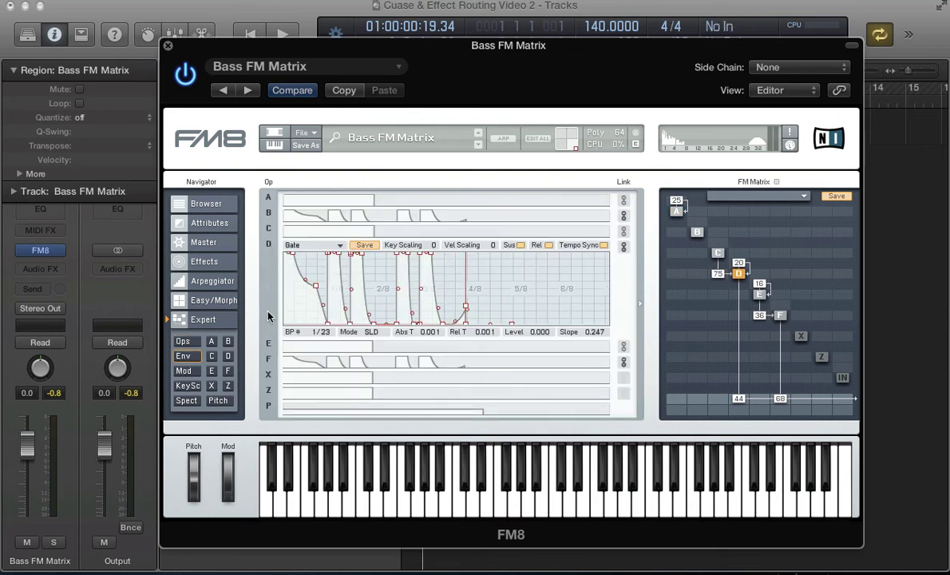
{"action": "left_click", "coordinate": [294, 219]}
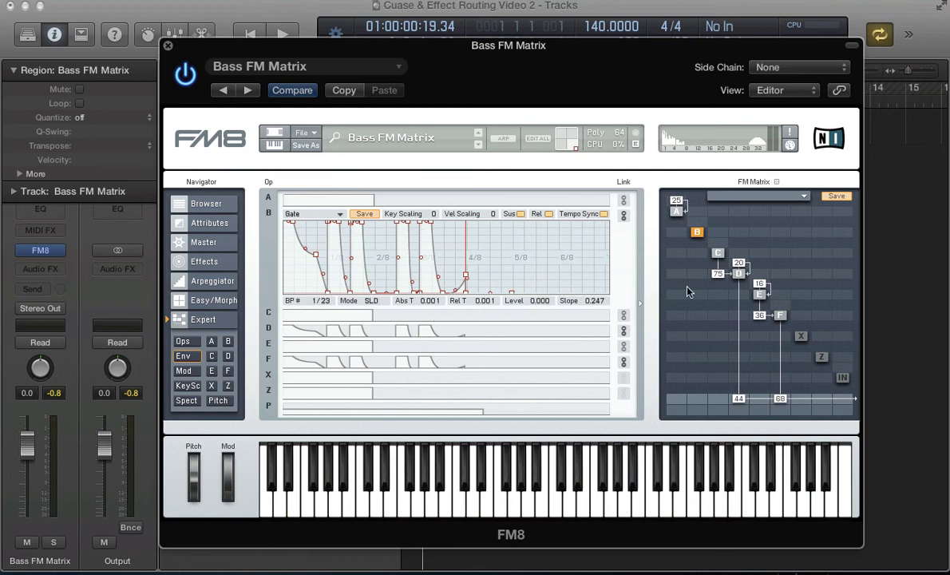
{"action": "left_click_drag", "start_coordinate": [696, 399], "coordinate": [693, 373]}
Give operator B ratio 0.7500, output level 80 and a Sawtooth waveform.
{"action": "left_click", "coordinate": [183, 341]}
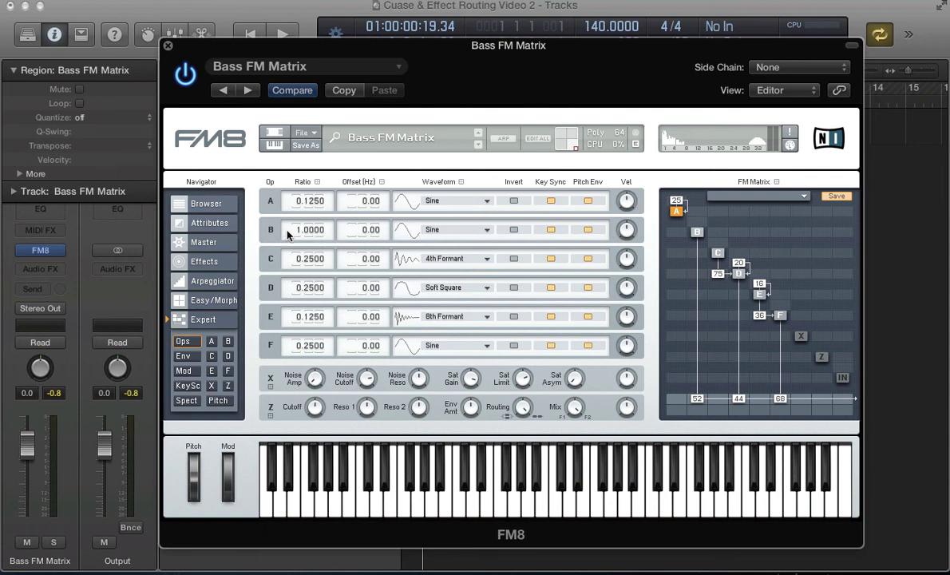
{"action": "left_click_drag", "start_coordinate": [304, 234], "coordinate": [305, 224]}
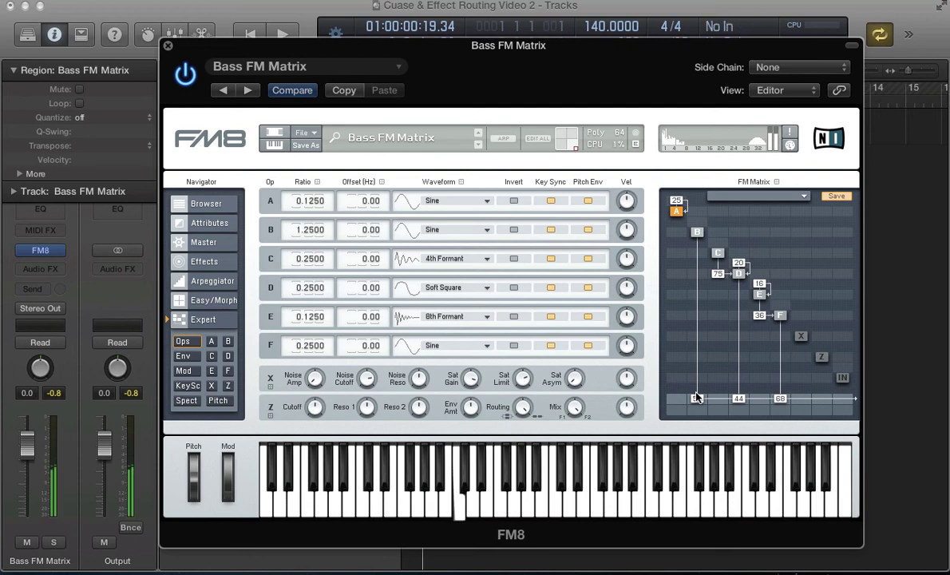
{"action": "left_click_drag", "start_coordinate": [699, 392], "coordinate": [650, 349]}
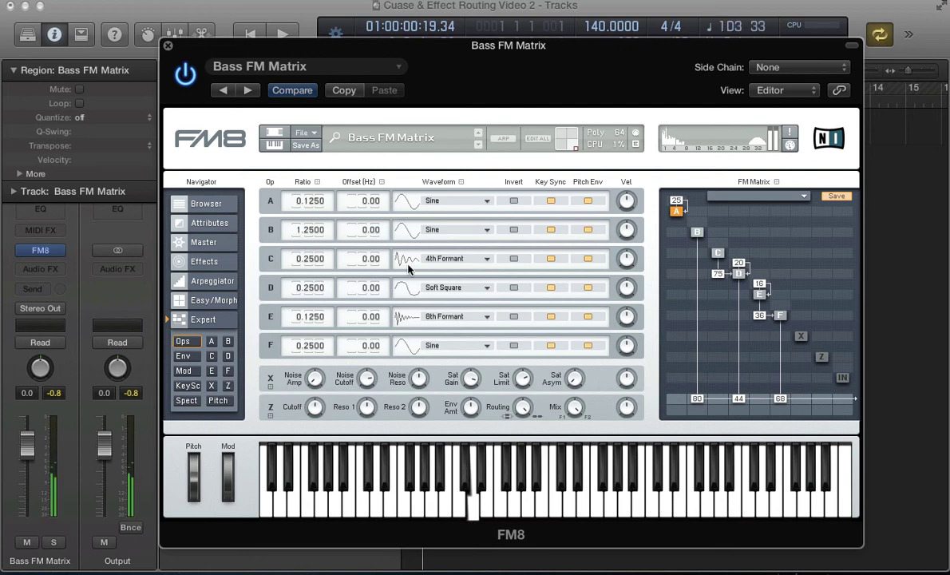
{"action": "double_click", "coordinate": [312, 230]}
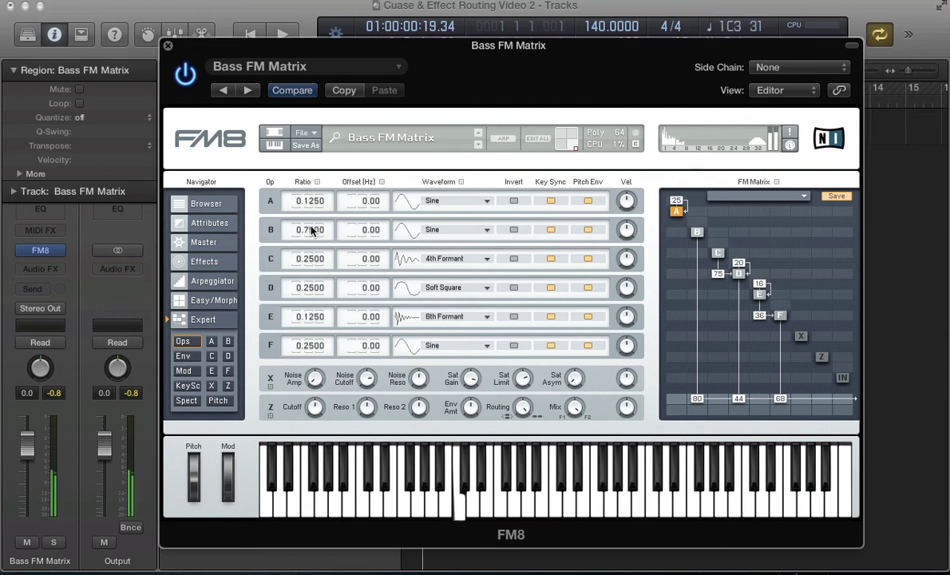
{"action": "left_click", "coordinate": [432, 230]}
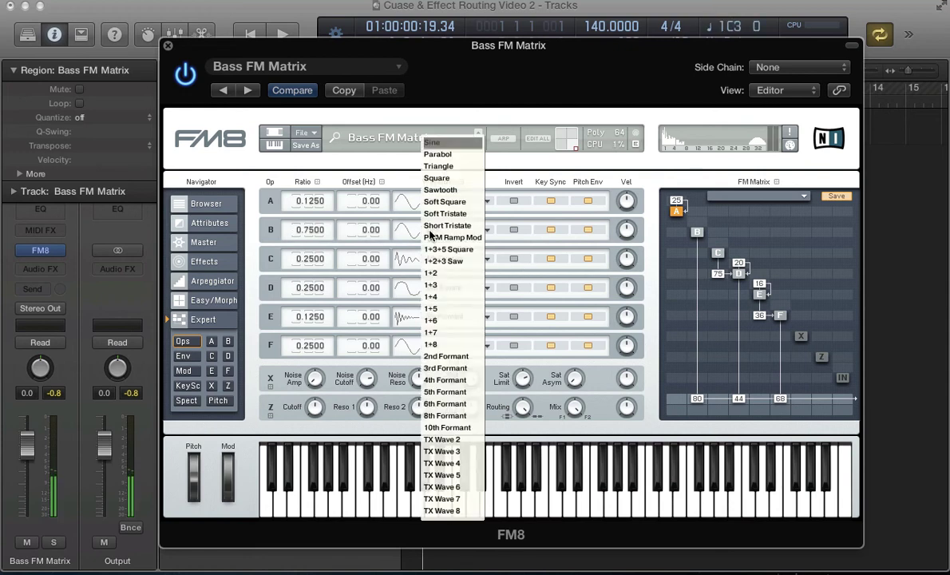
{"action": "left_click", "coordinate": [435, 190]}
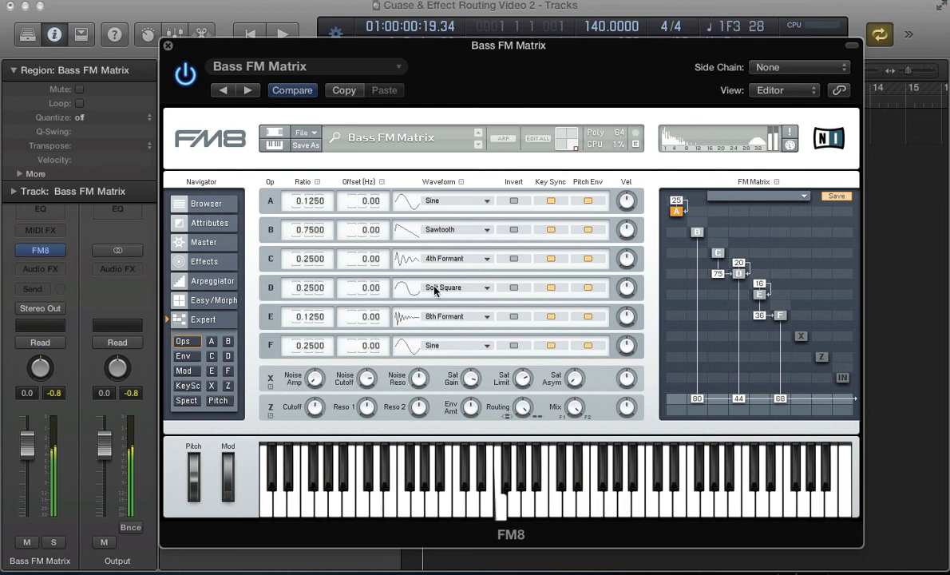
Make operator A modulate B at 78, with B's output at 48 and E→F at 33.
{"action": "left_click_drag", "start_coordinate": [697, 399], "coordinate": [696, 418]}
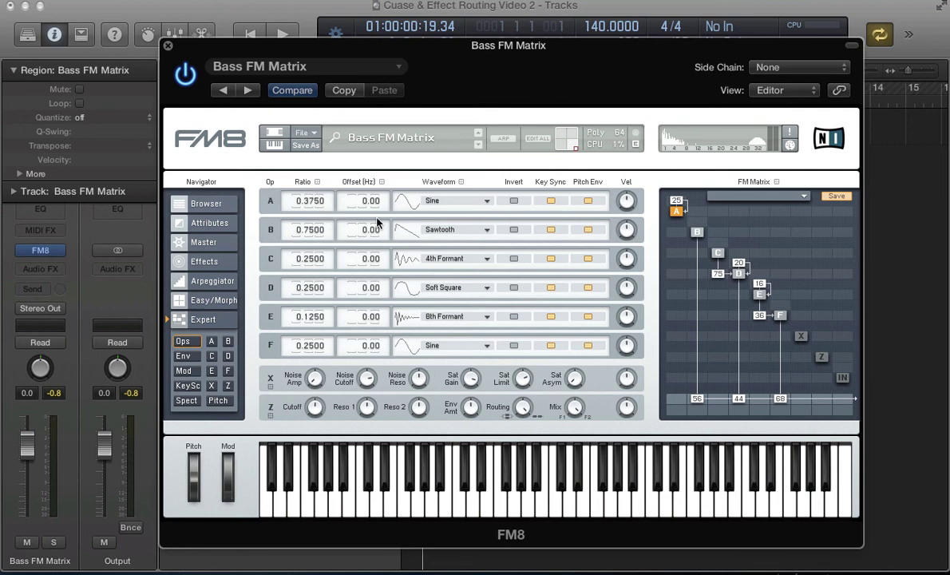
{"action": "left_click_drag", "start_coordinate": [676, 232], "coordinate": [685, 187]}
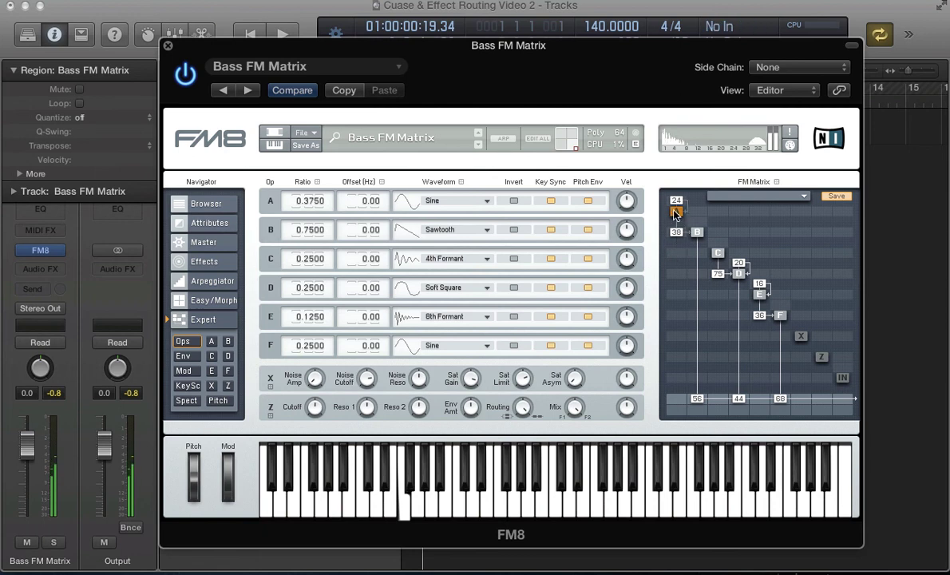
{"action": "left_click_drag", "start_coordinate": [676, 236], "coordinate": [684, 215]}
{"action": "left_click_drag", "start_coordinate": [690, 400], "coordinate": [715, 402]}
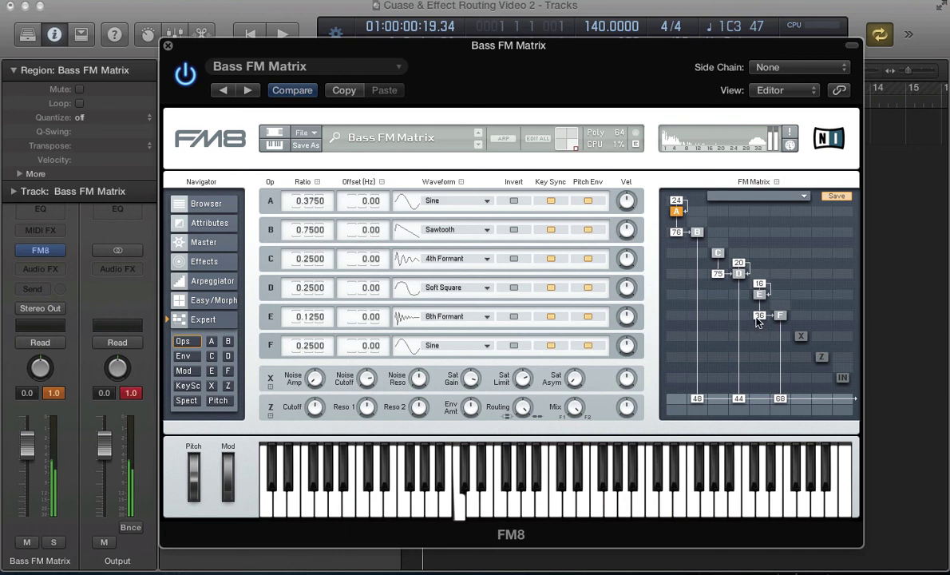
{"action": "left_click_drag", "start_coordinate": [758, 317], "coordinate": [757, 324]}
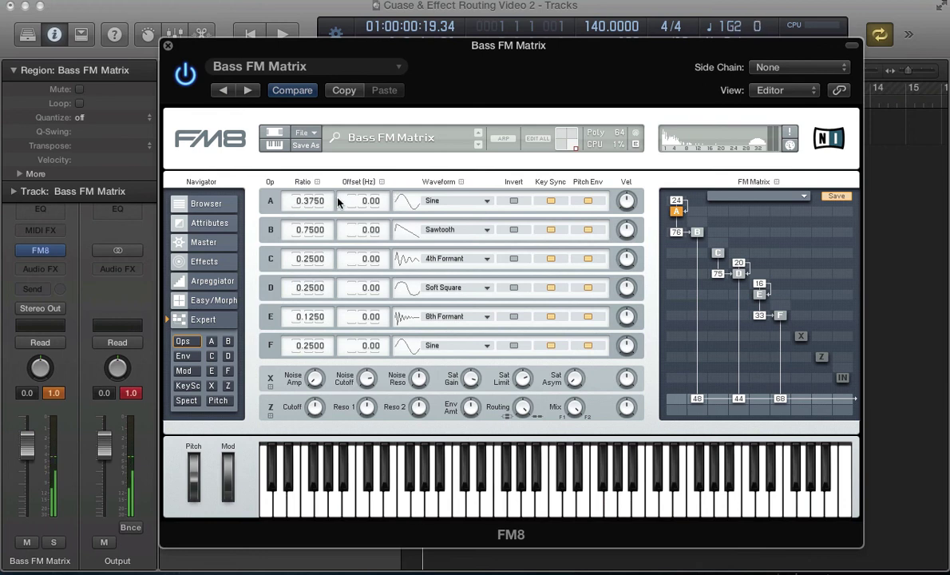
Set operator B's ratio to 0.8000.
{"action": "double_click", "coordinate": [313, 230]}
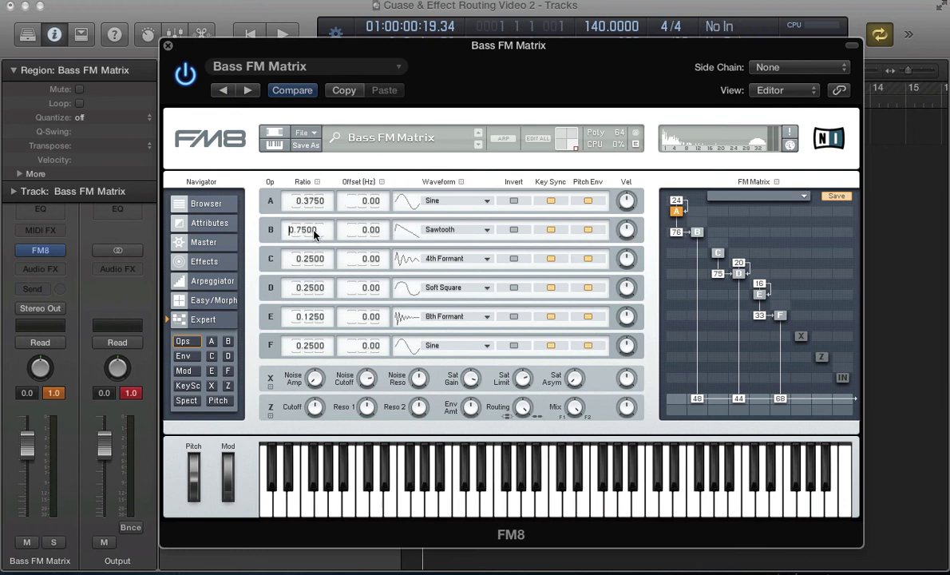
{"action": "key", "text": "BackSpace"}
{"action": "type", "text": ".8"}
{"action": "key", "text": "Return"}
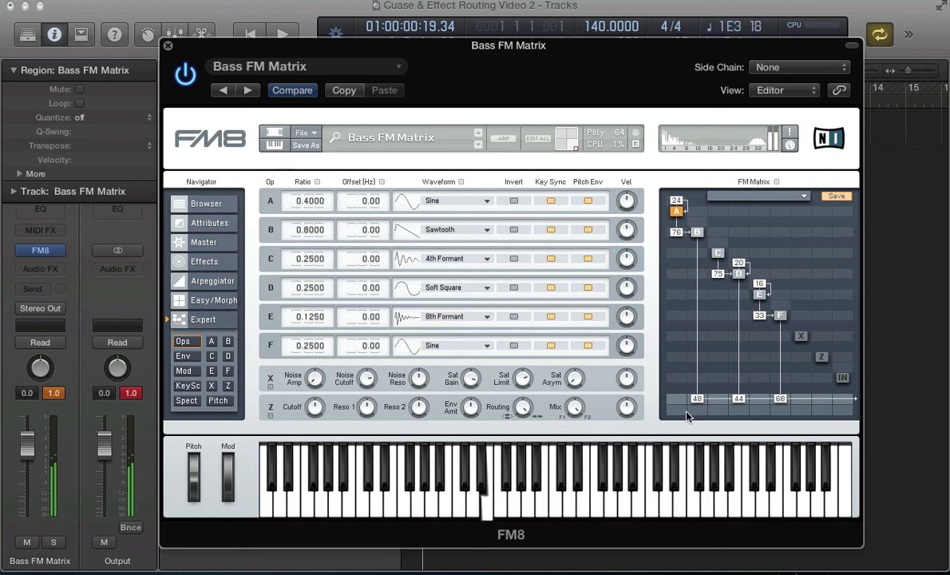
Set B's output to 56, C→D modulation to 66 and E→F to 32.
{"action": "left_click_drag", "start_coordinate": [697, 398], "coordinate": [699, 400]}
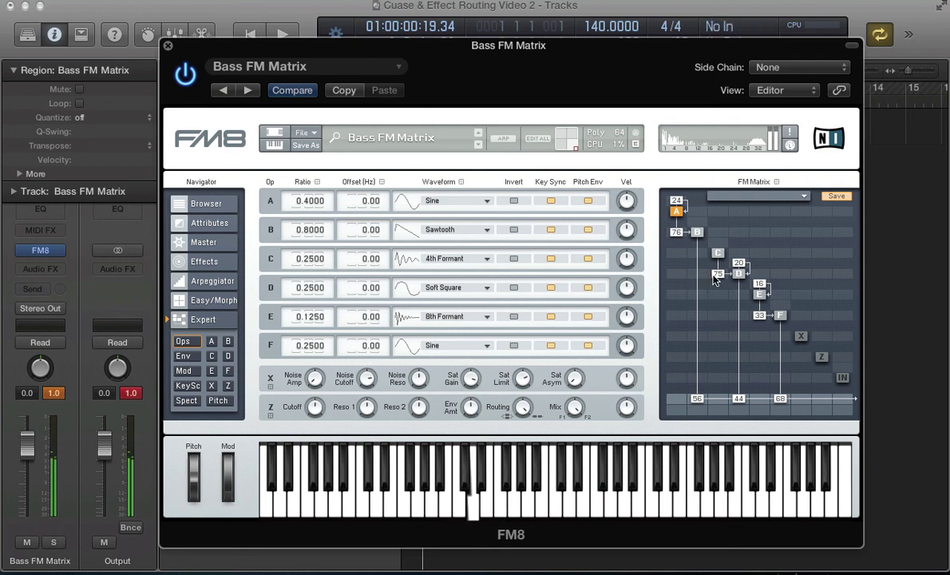
{"action": "left_click_drag", "start_coordinate": [715, 278], "coordinate": [715, 288]}
{"action": "left_click_drag", "start_coordinate": [759, 316], "coordinate": [763, 321]}
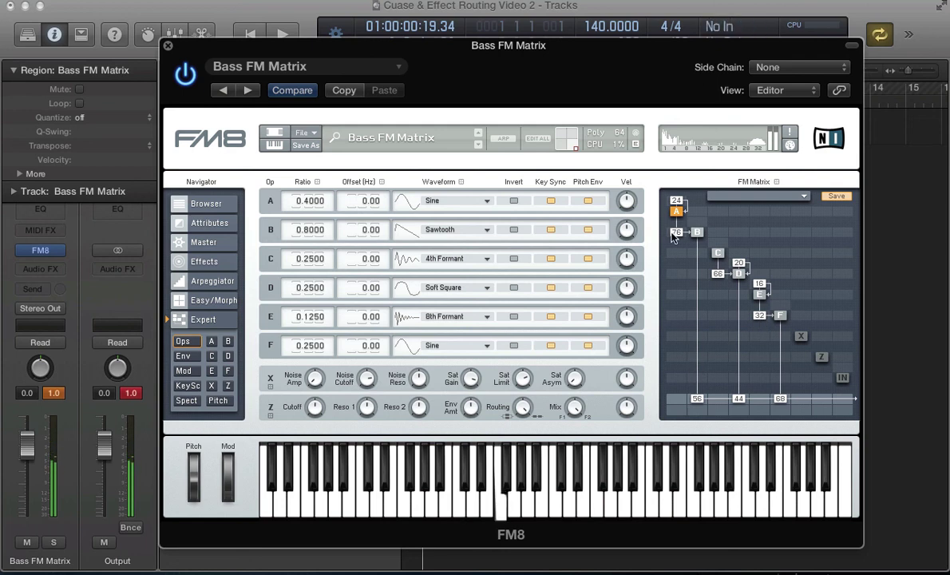
Lower the A→B modulation amount in the FM Matrix and keep operator A's waveform on Sine.
{"action": "left_click_drag", "start_coordinate": [673, 236], "coordinate": [675, 247]}
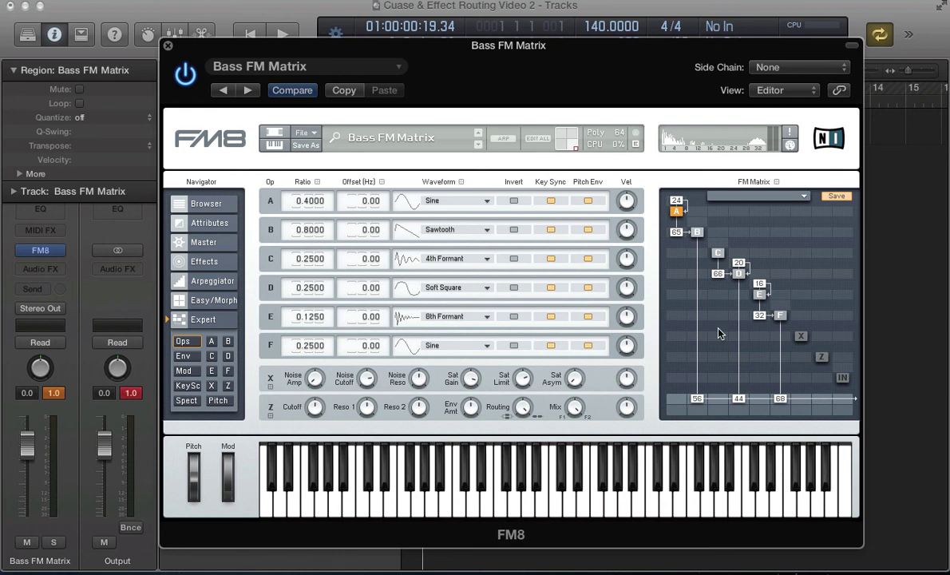
{"action": "left_click", "coordinate": [440, 203]}
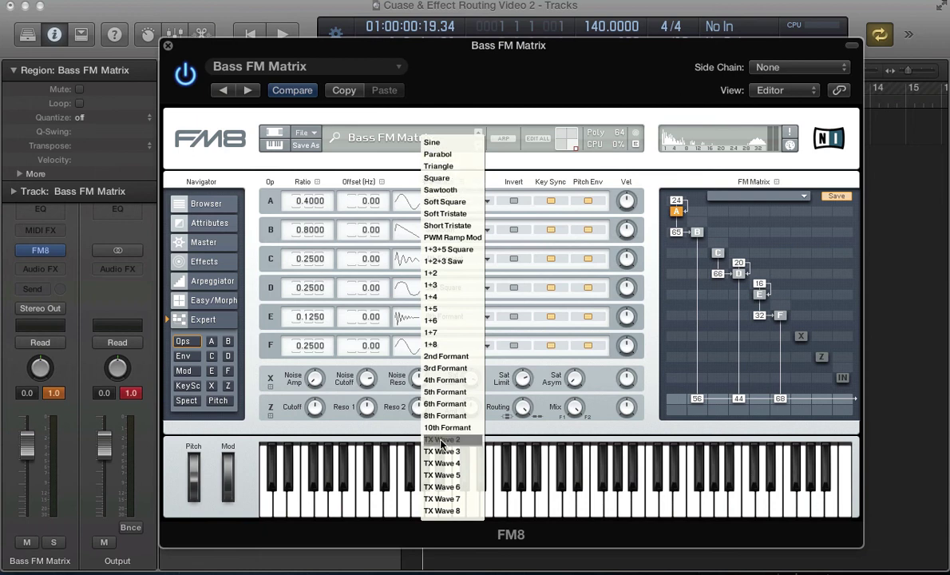
{"action": "left_click", "coordinate": [396, 178]}
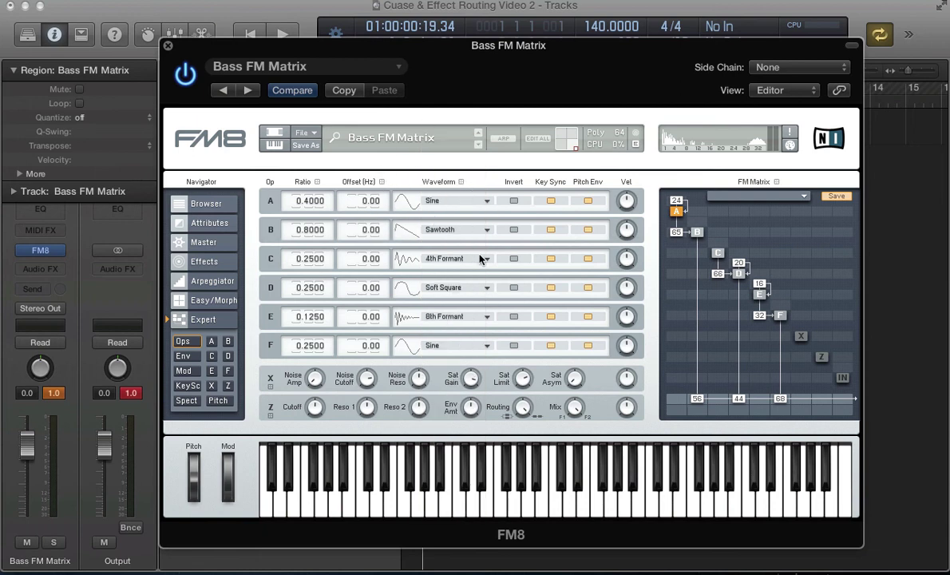